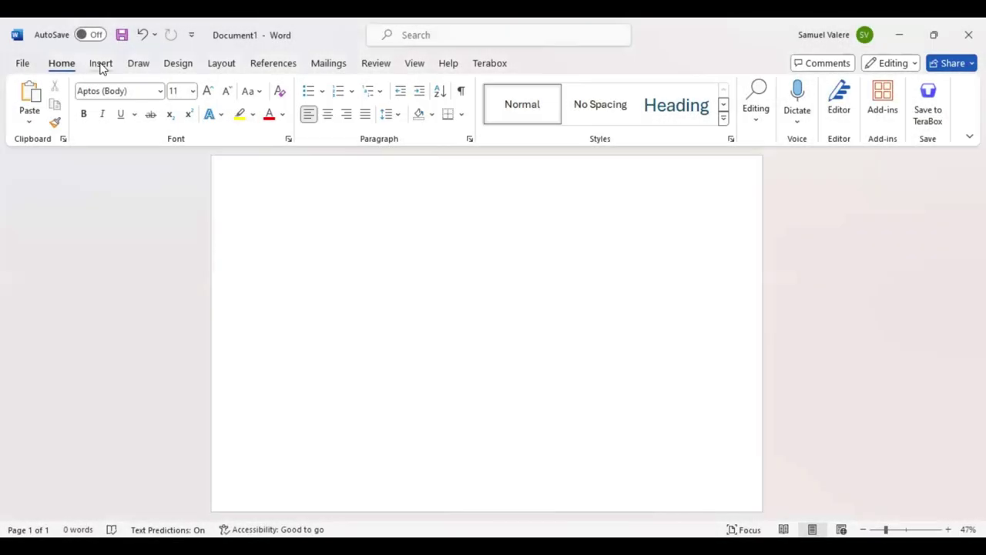
Step: Draw a large rounded rectangle on the page and make its corners nearly square
left_click(101, 62)
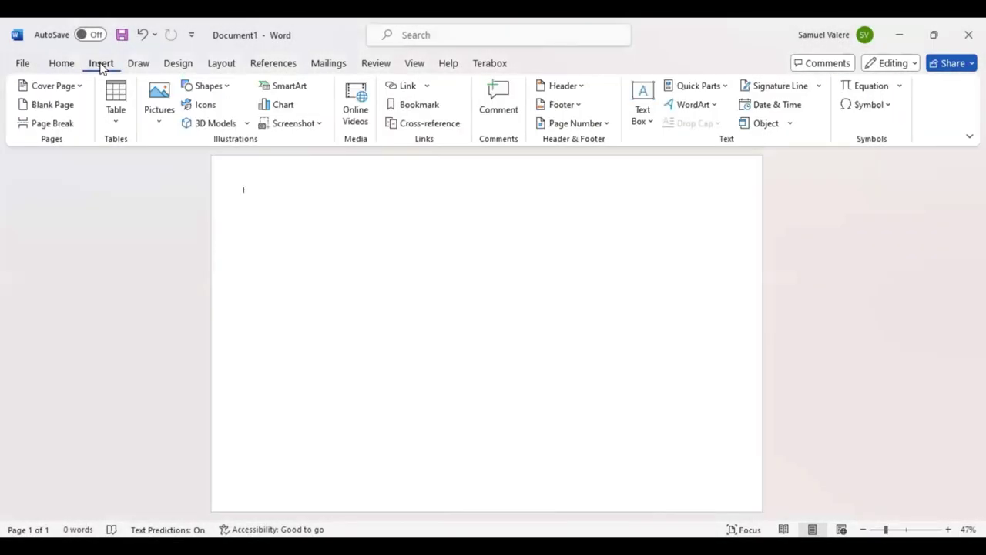
left_click(228, 87)
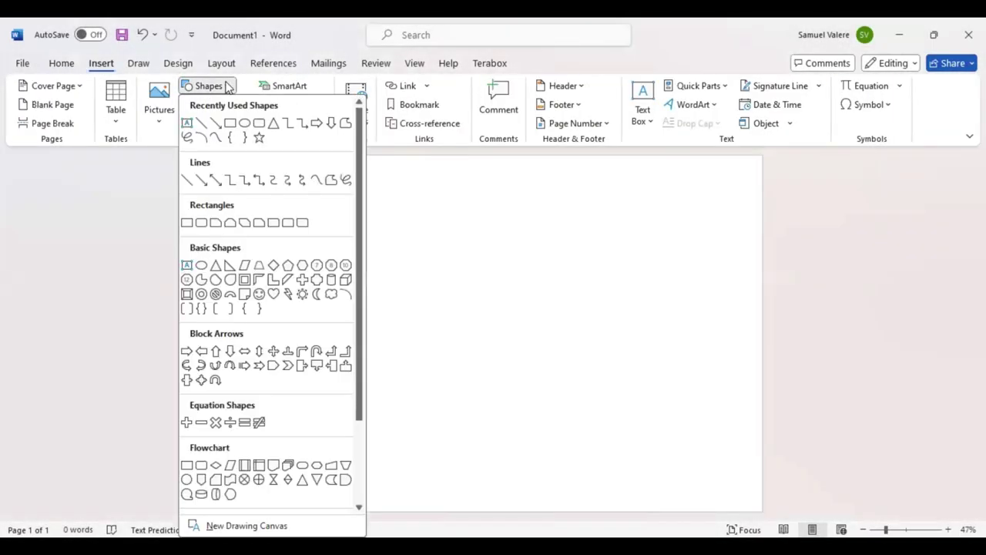
left_click(260, 124)
left_click_drag(285, 211, 646, 423)
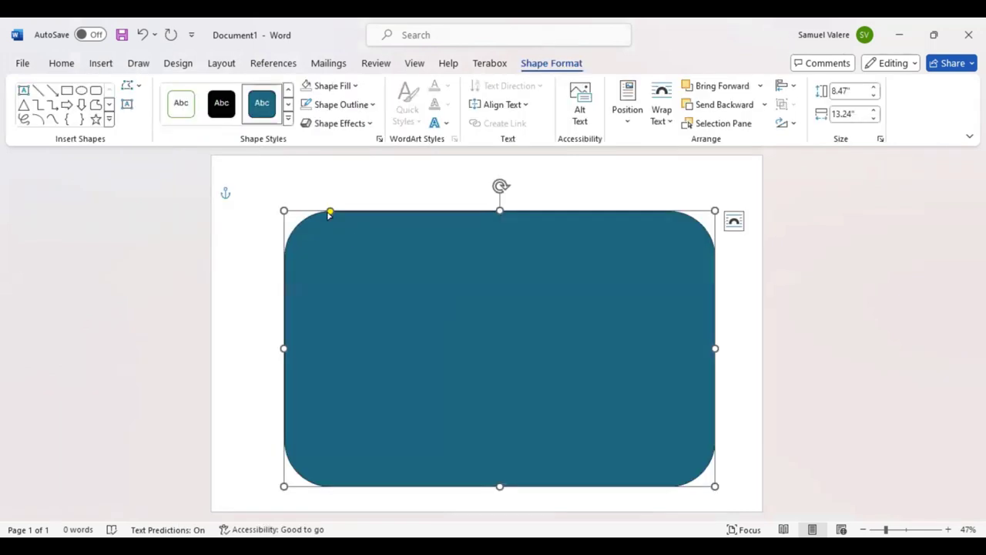
left_click_drag(329, 211, 297, 218)
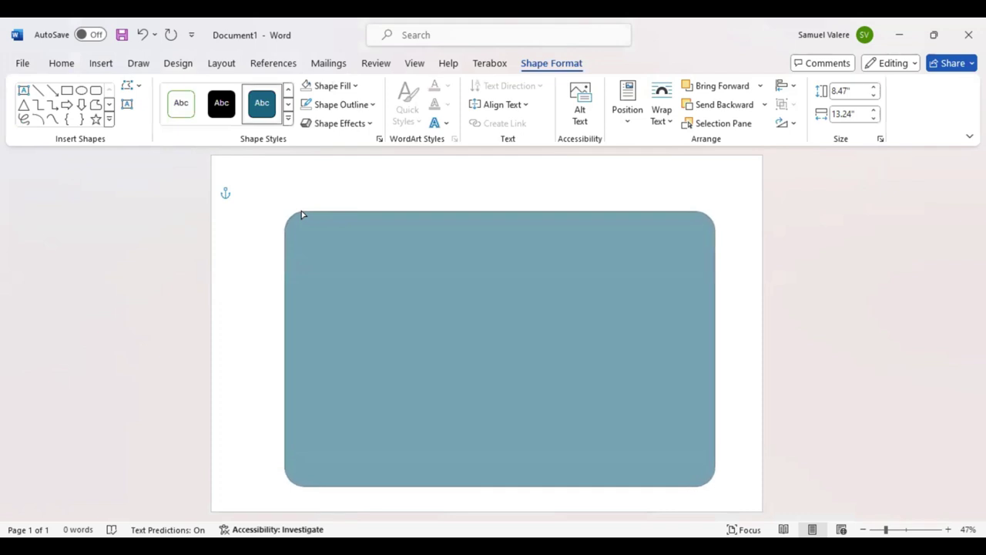
left_click_drag(298, 218, 294, 218)
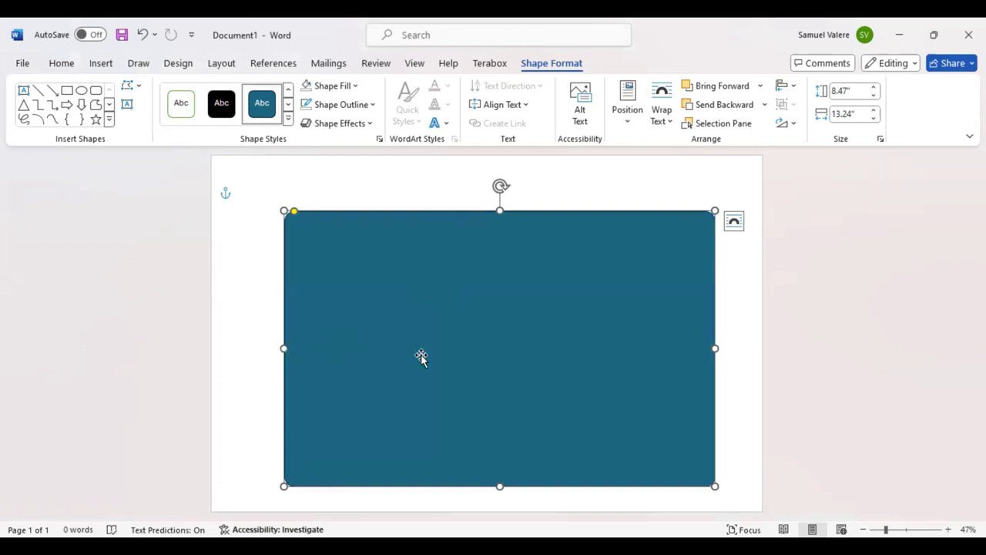
Step: Move and stretch the rectangle to fill most of the page, about 8.96" by 14.98"
left_click_drag(421, 357, 377, 341)
left_click_drag(674, 337, 740, 336)
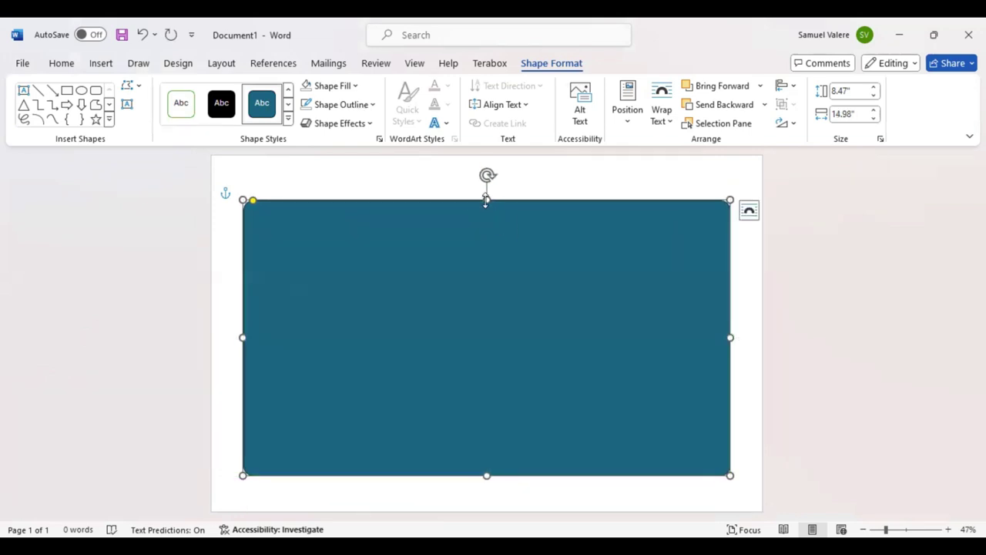
left_click_drag(486, 200, 486, 187)
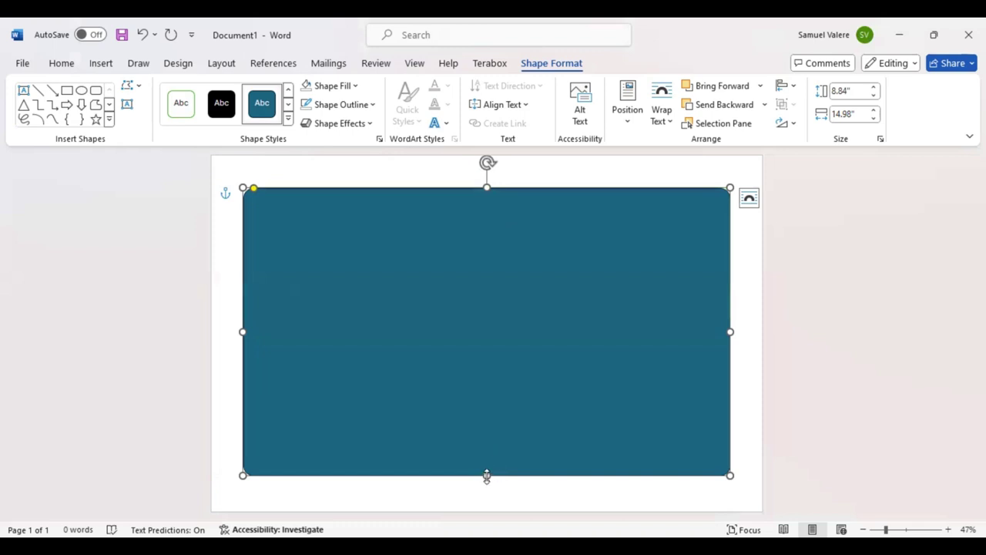
left_click_drag(486, 475, 488, 481)
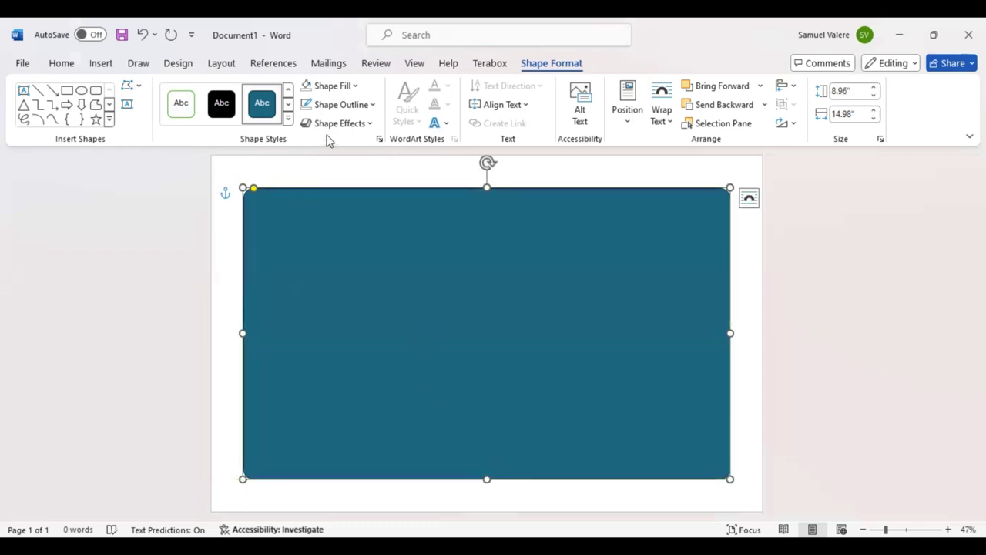
Step: Give the frame a red 3 pt outline and no fill
left_click(375, 105)
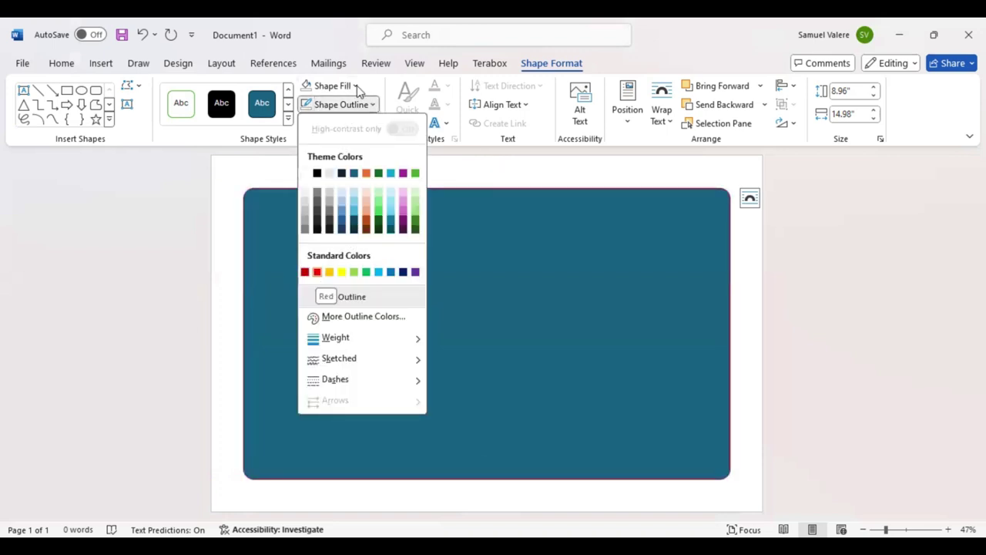
left_click(344, 107)
left_click(332, 85)
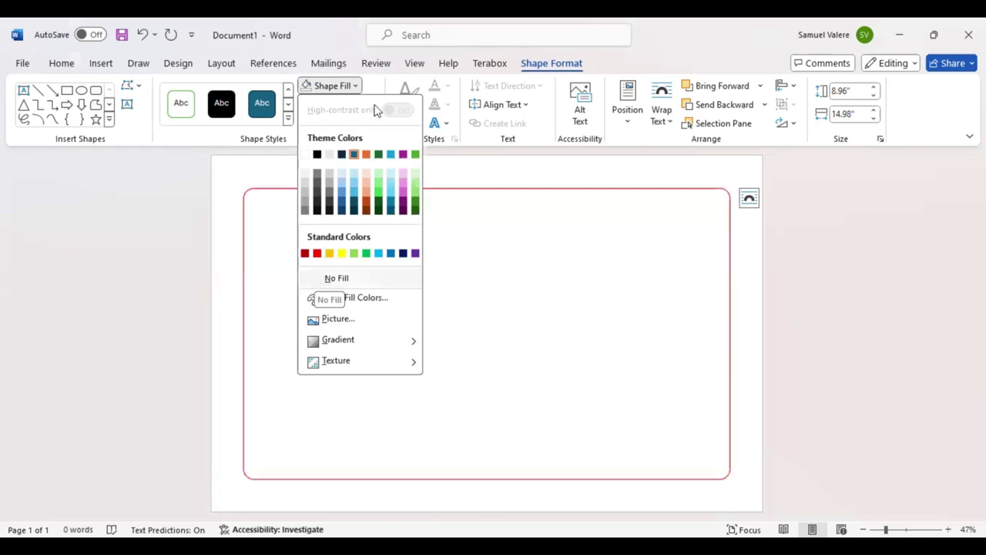
key("Escape")
left_click(342, 104)
mouse_move(336, 338)
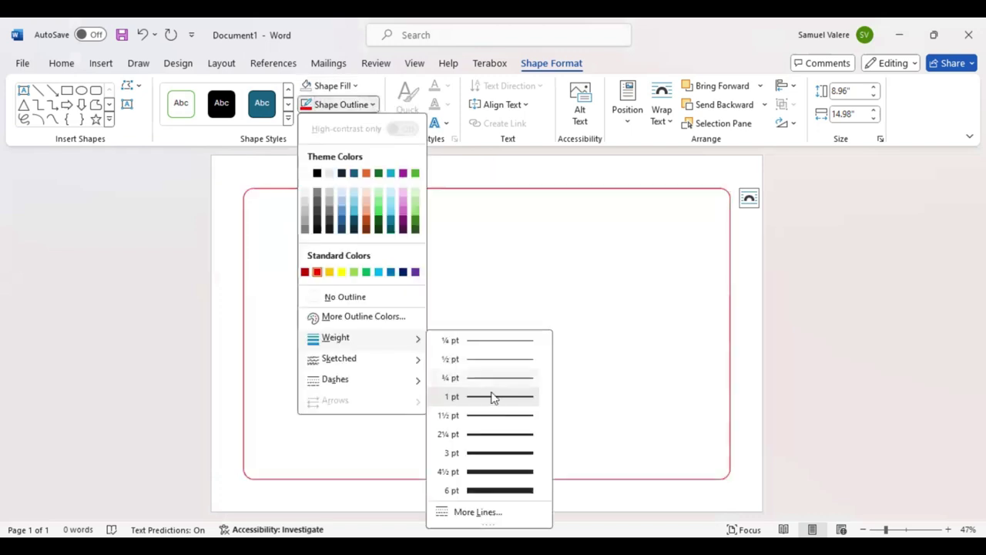
left_click(482, 457)
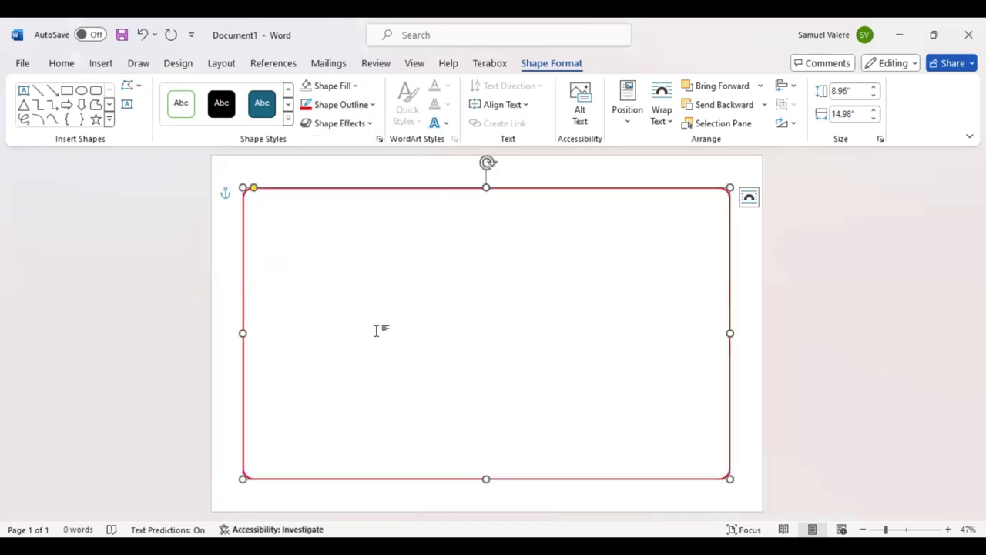
left_click(68, 91)
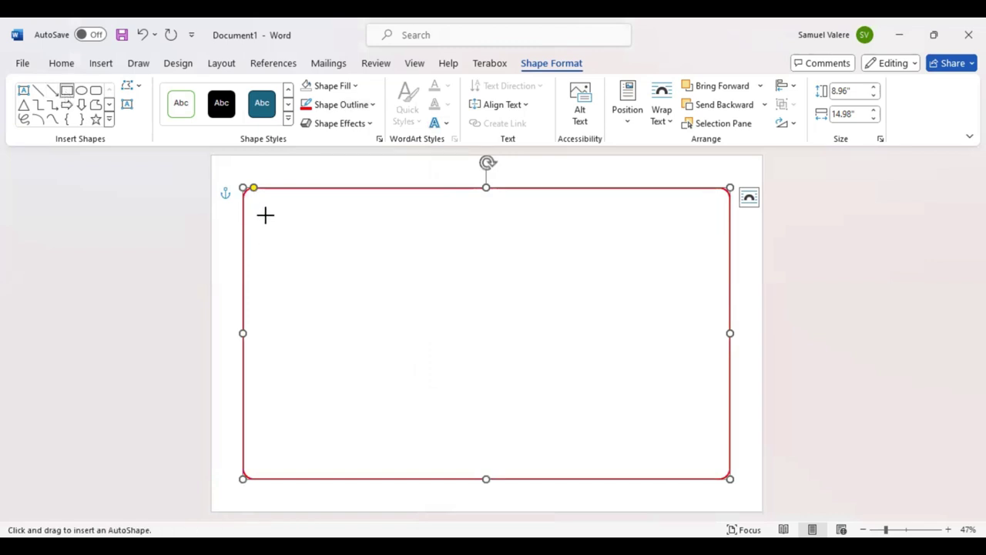
Step: Draw a rectangle at the frame's top-left with a red fill and no outline
left_click_drag(250, 212, 517, 293)
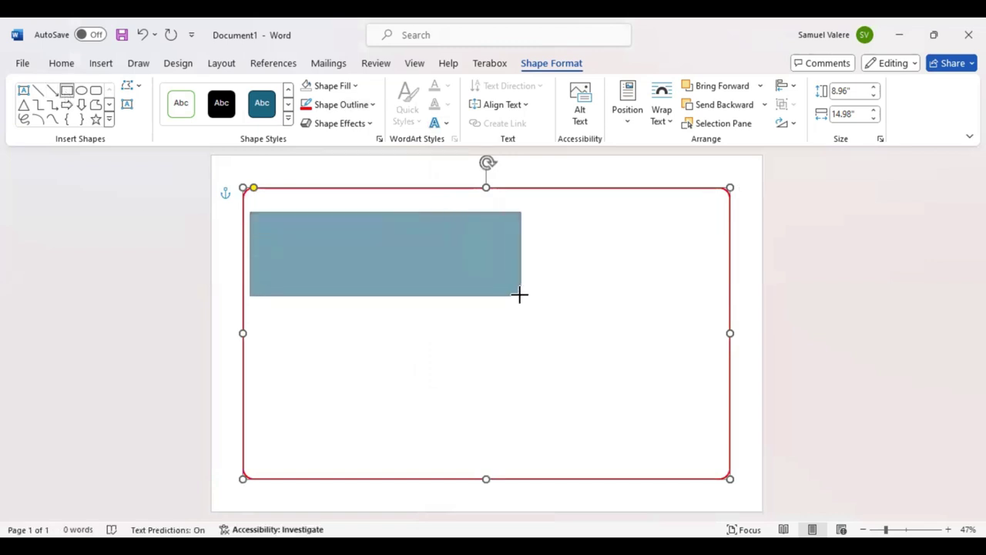
left_click_drag(518, 293, 554, 289)
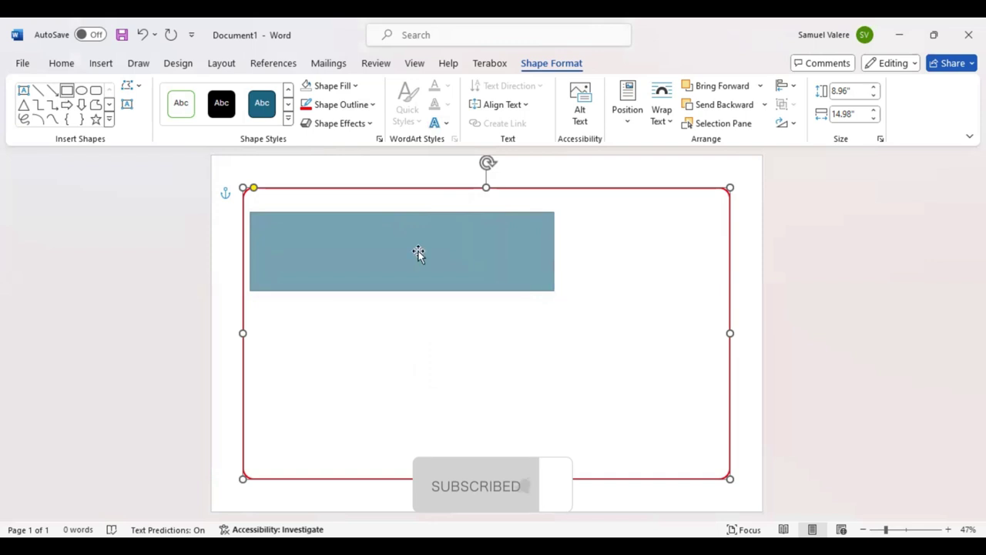
mouse_move(419, 253)
left_mouse_down()
mouse_move(354, 244)
mouse_move(377, 242)
mouse_move(378, 224)
mouse_move(387, 224)
left_mouse_up()
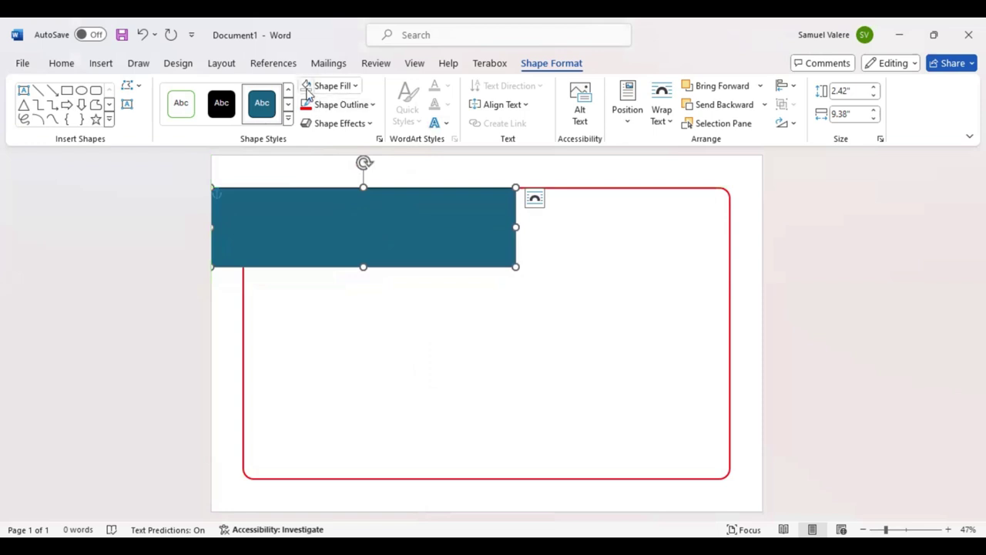
left_click(374, 105)
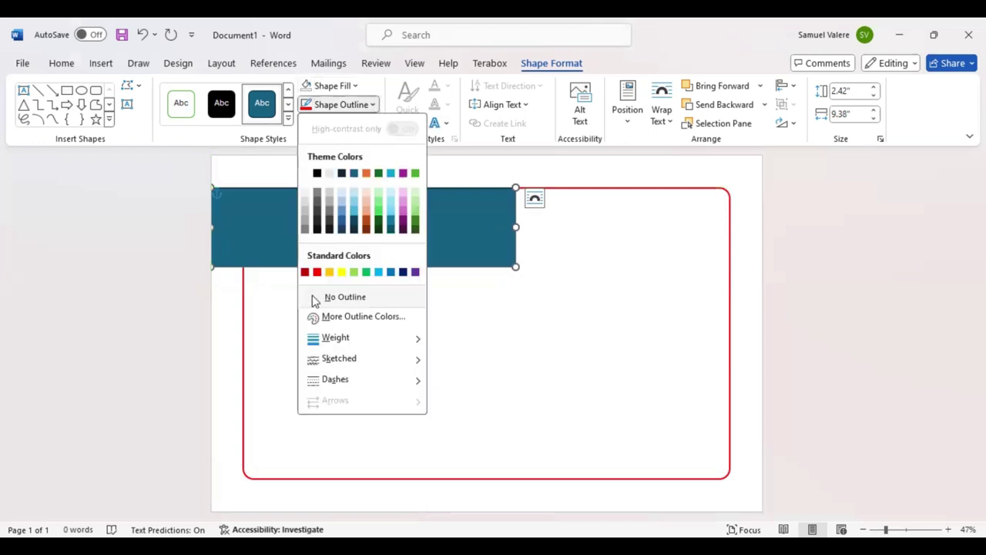
left_click(331, 294)
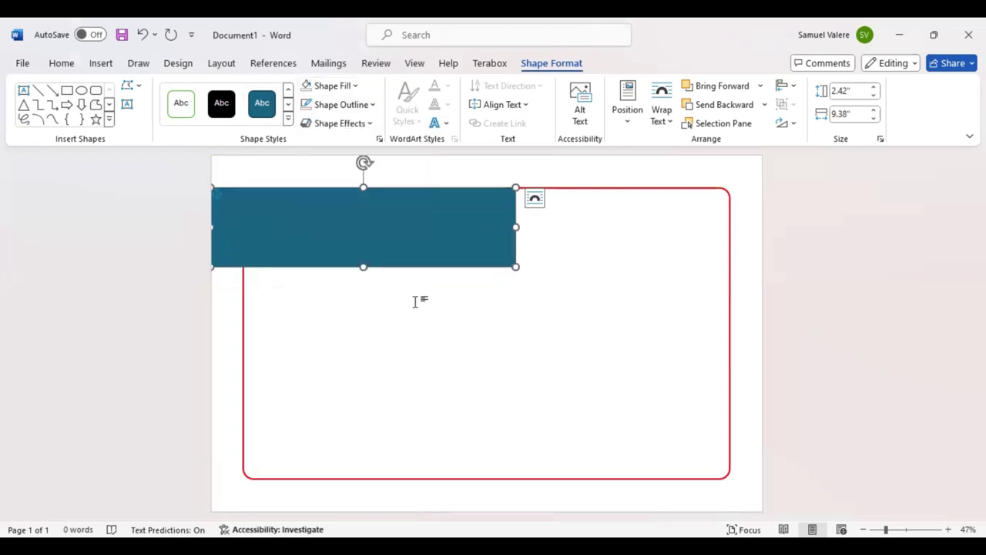
left_click(351, 86)
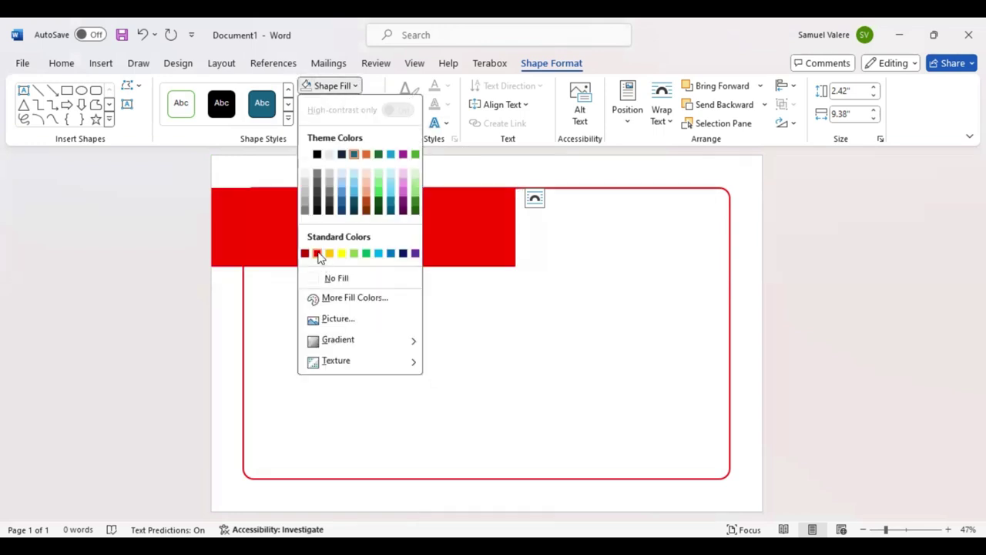
left_click(317, 256)
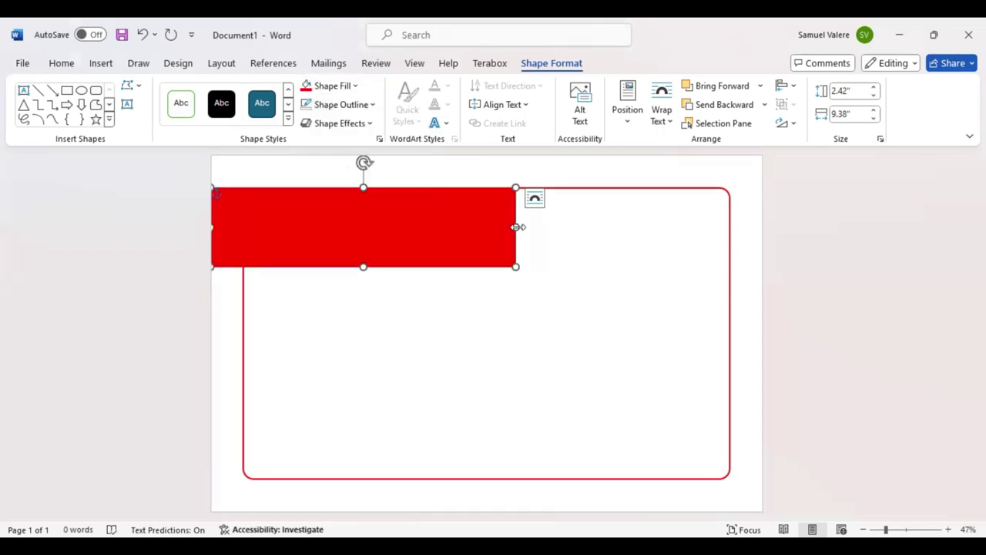
Step: Resize the red banner to about 2.29" by 11.78"
left_click_drag(515, 226, 594, 223)
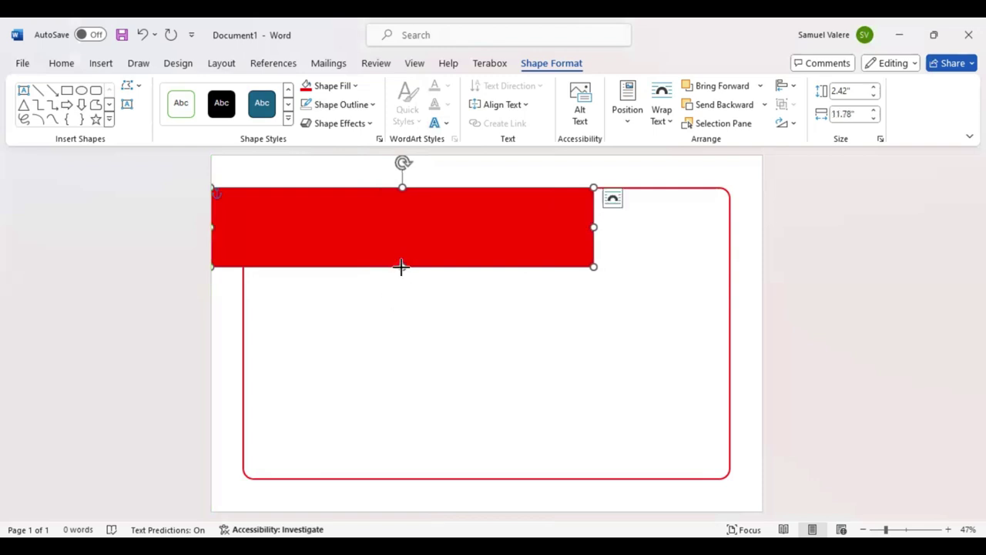
left_click_drag(402, 266, 402, 263)
left_click(389, 337)
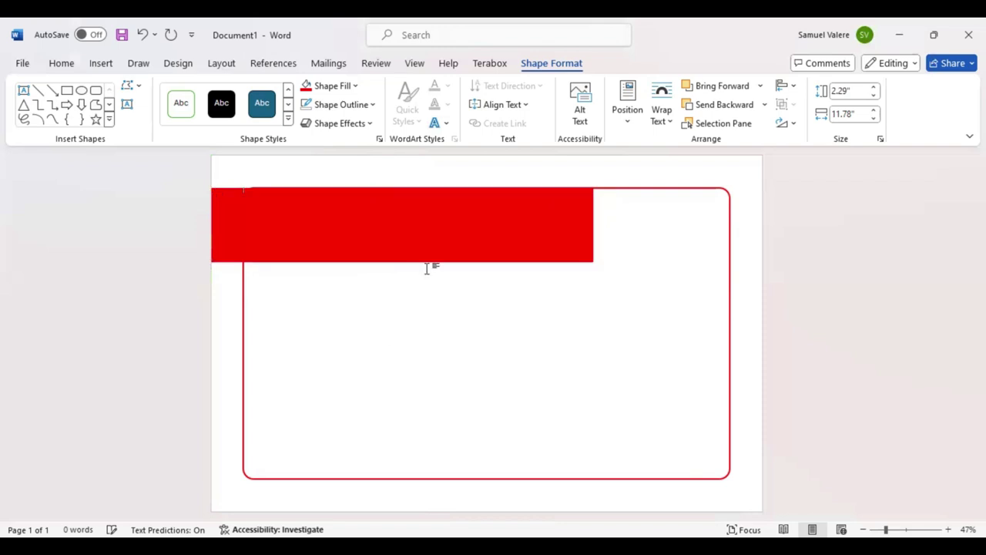
left_click(450, 243)
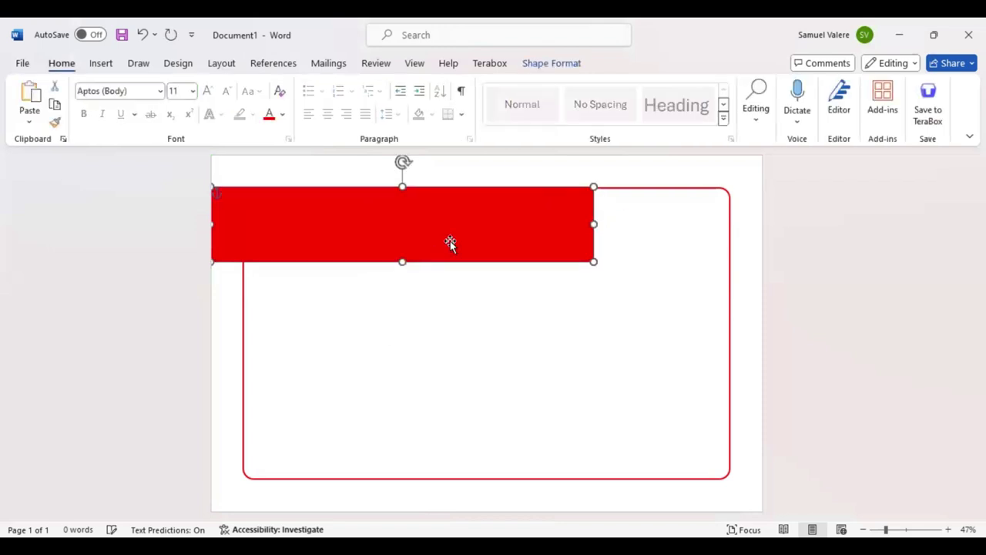
Step: Draw a text box inside the red banner containing the word 'Certificate'
left_click(512, 416)
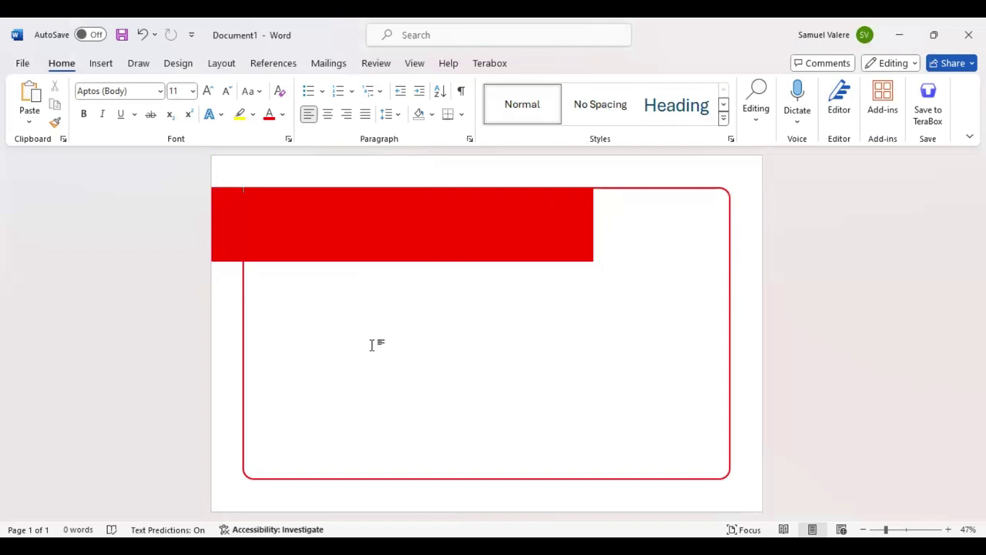
left_click(101, 63)
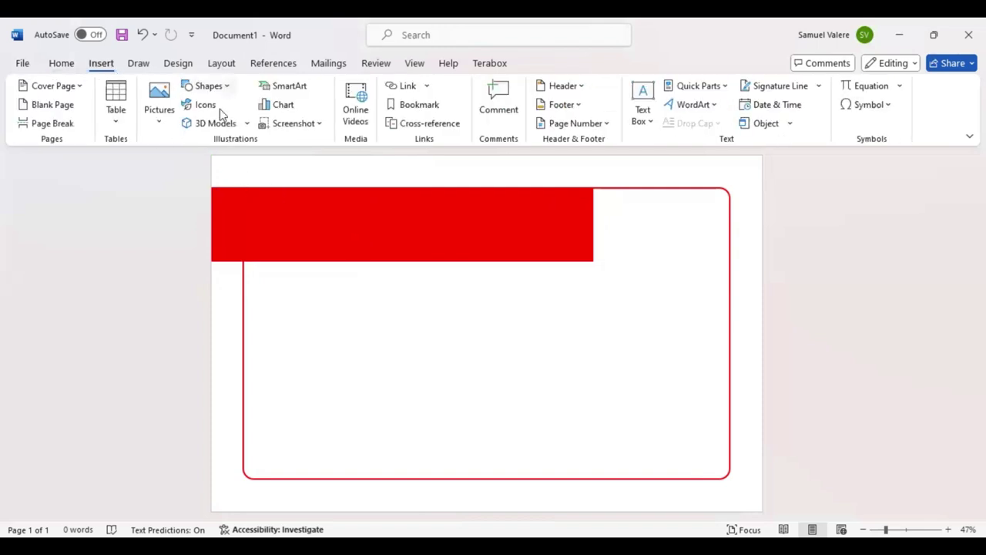
left_click_drag(377, 216, 524, 242)
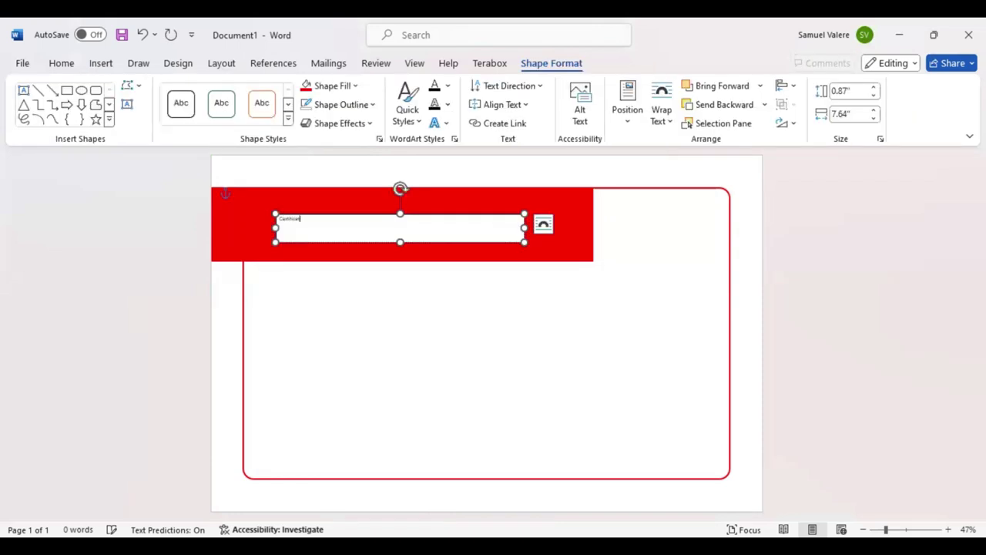
left_click_drag(305, 219, 273, 218)
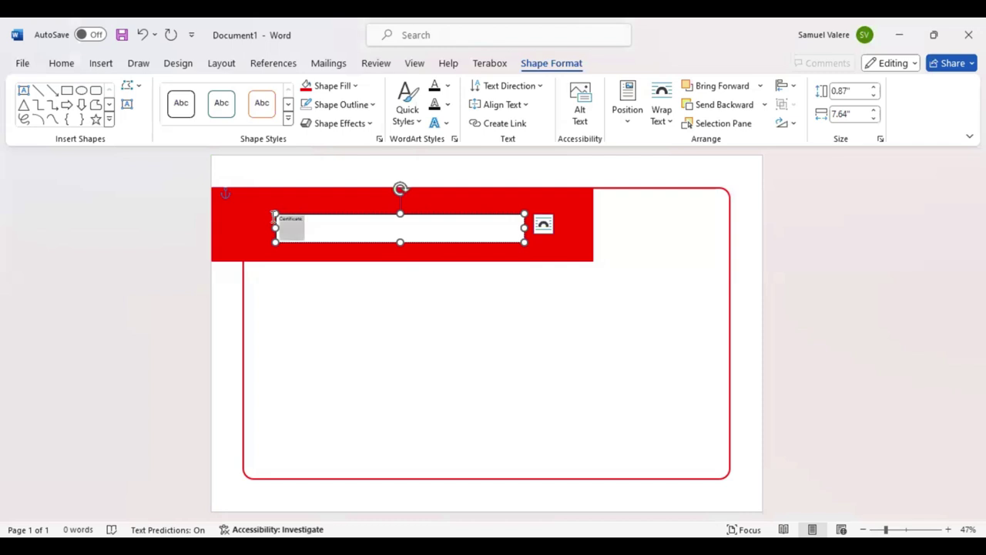
left_click(355, 85)
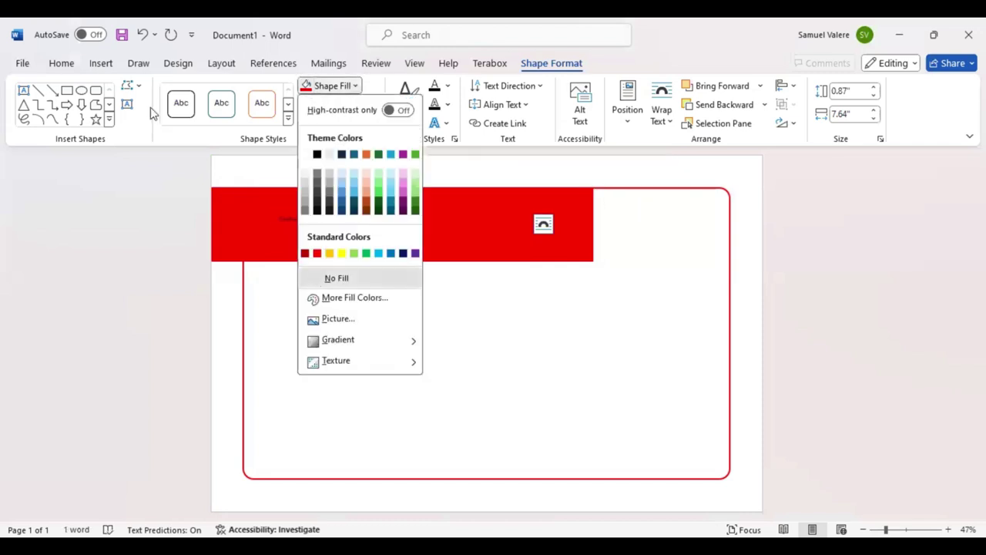
Step: Make the title box transparent, centre the text, and set the font to Vivaldi
left_click(319, 278)
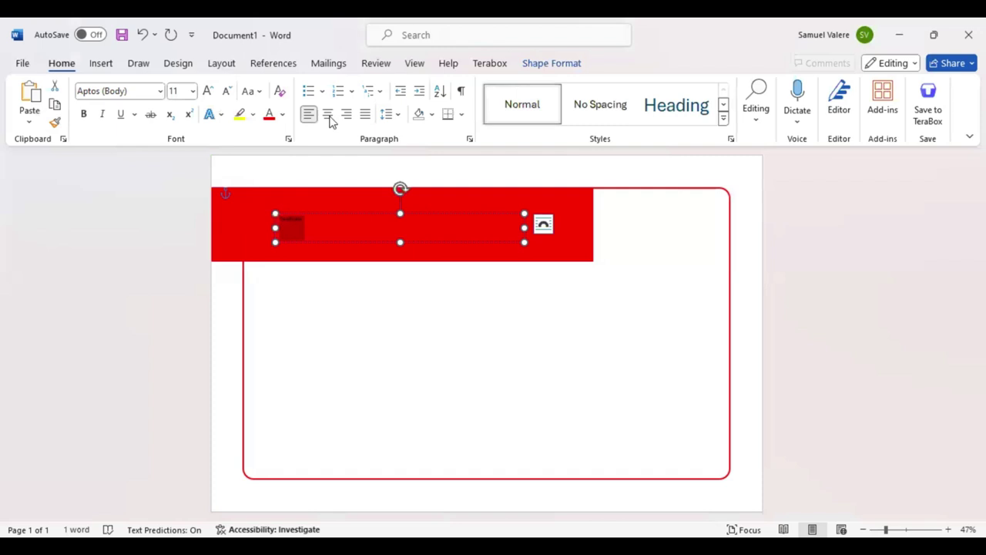
left_click(328, 113)
left_click(119, 91)
type("Vivaldi")
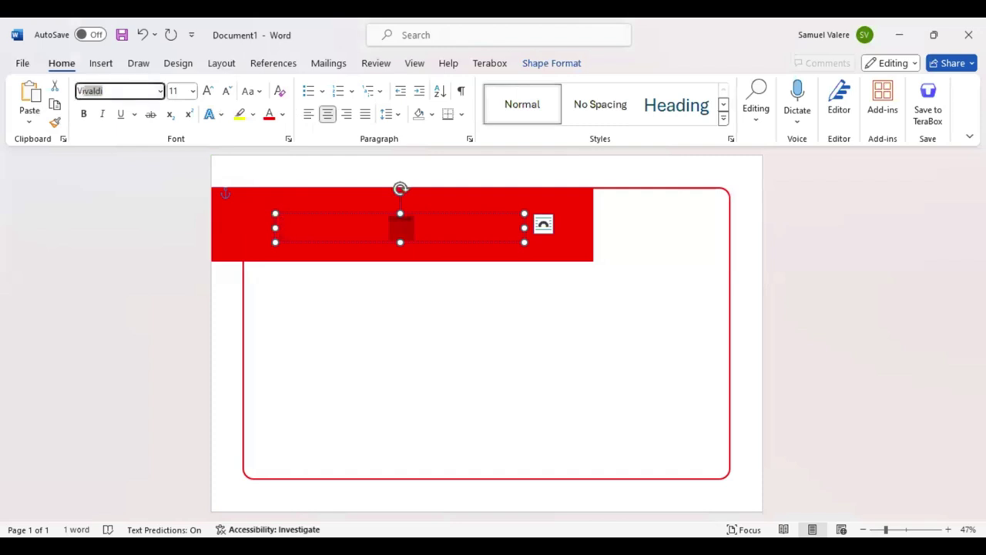
key("Return")
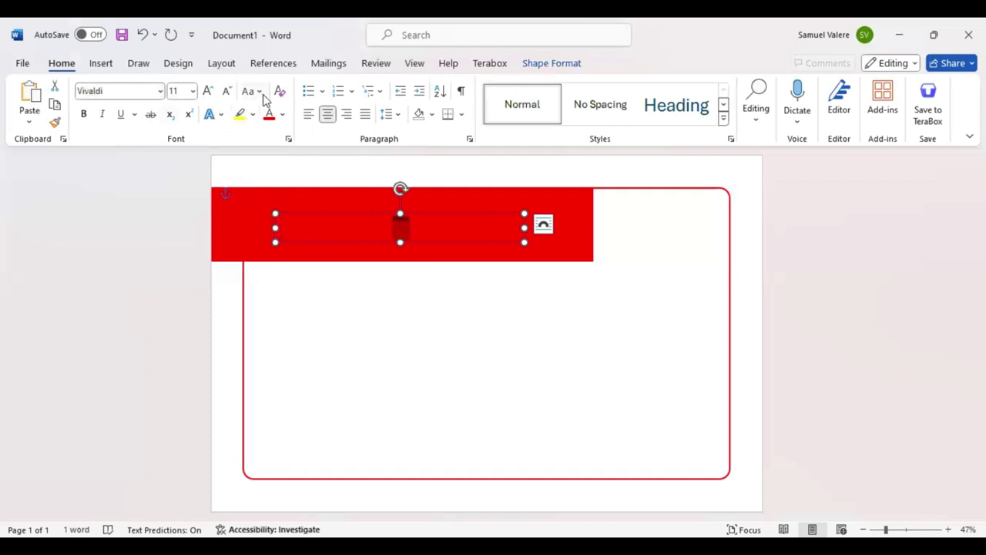
Step: Grow the Certificate title to 80 pt
left_click(207, 92)
left_click(207, 92)
left_click(207, 92)
left_click(207, 92)
left_click(208, 92)
left_click(209, 93)
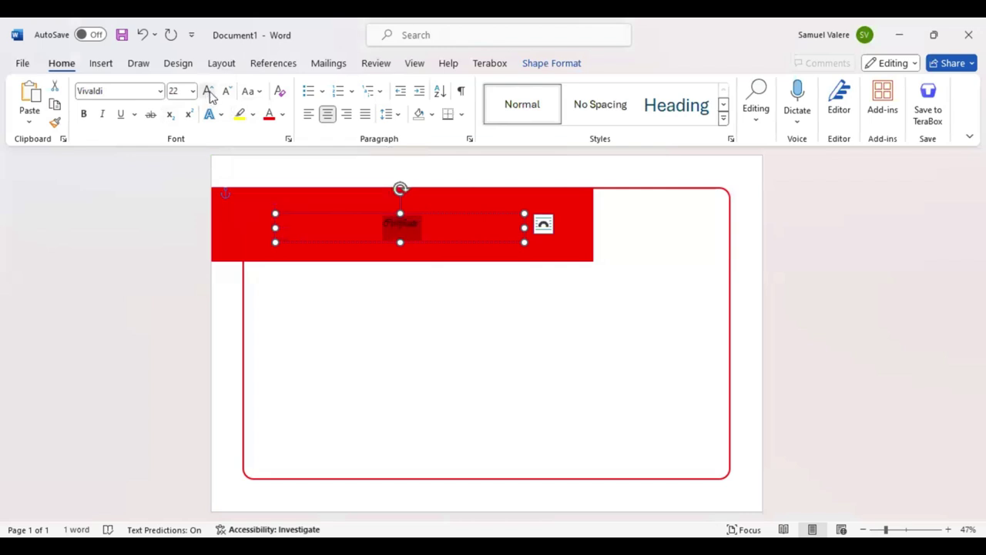
left_click(210, 92)
left_click(211, 92)
left_click(210, 92)
left_click(211, 93)
left_click(211, 93)
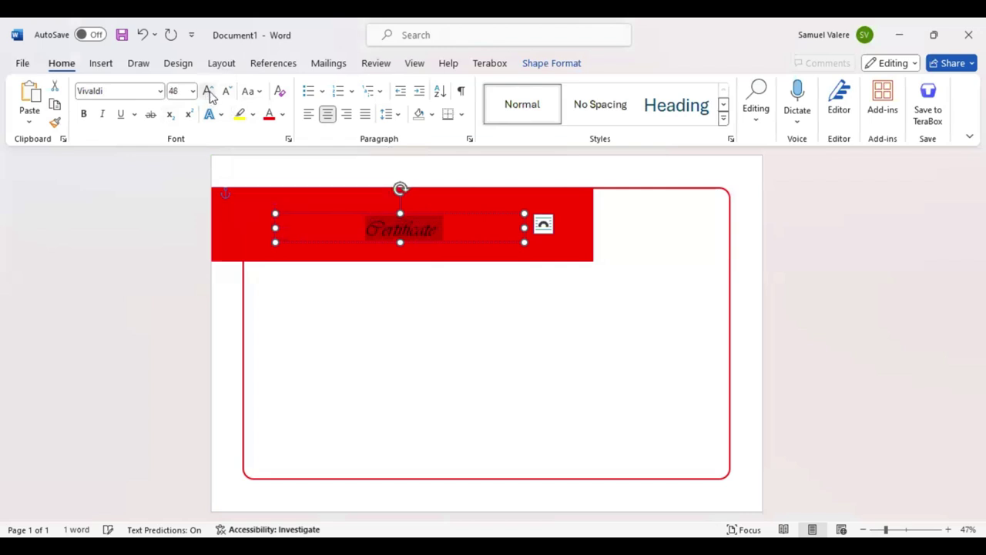
left_click(210, 93)
left_click(211, 93)
left_click(210, 93)
left_click(210, 92)
left_click(210, 93)
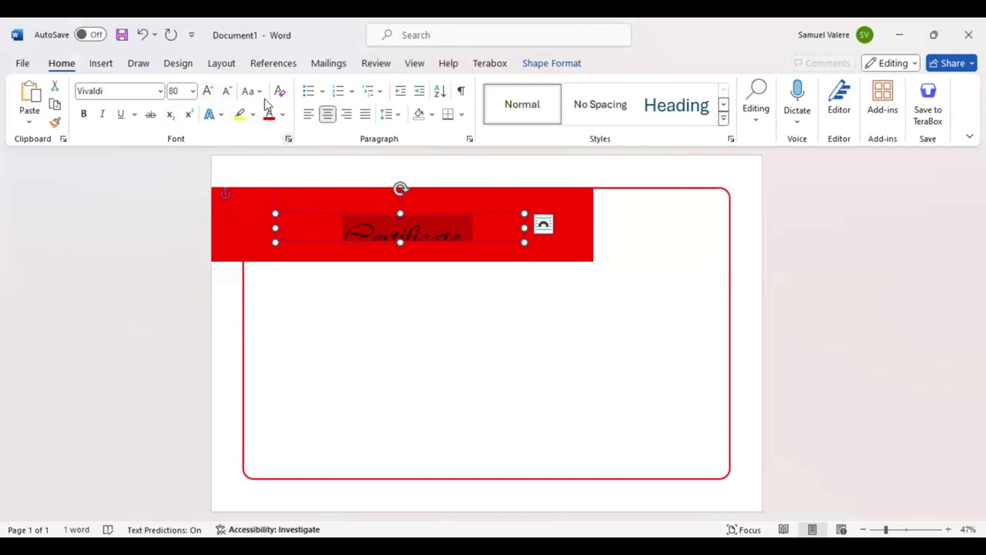
left_click(288, 139)
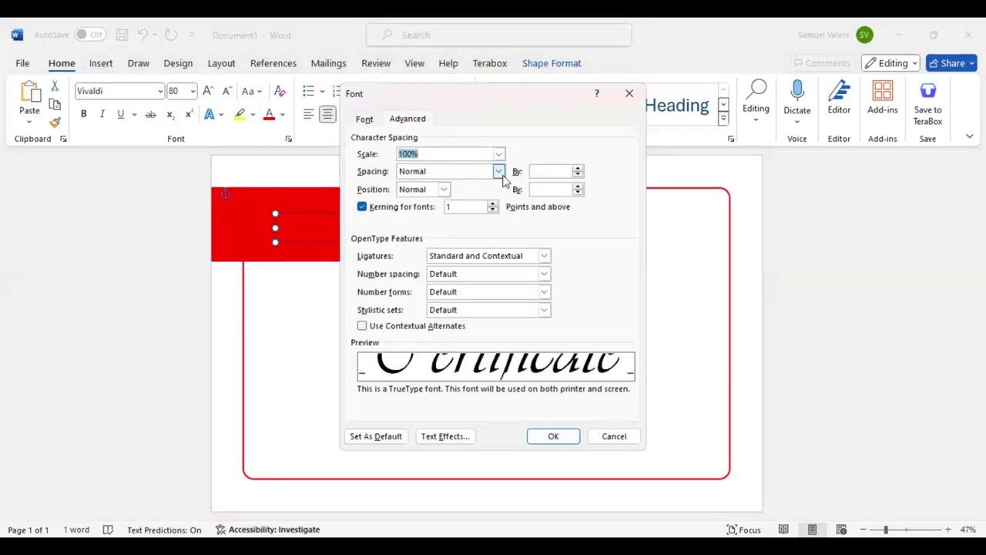
Step: Set the title's character spacing to Expanded by 8 pt
left_click(499, 171)
left_click(422, 193)
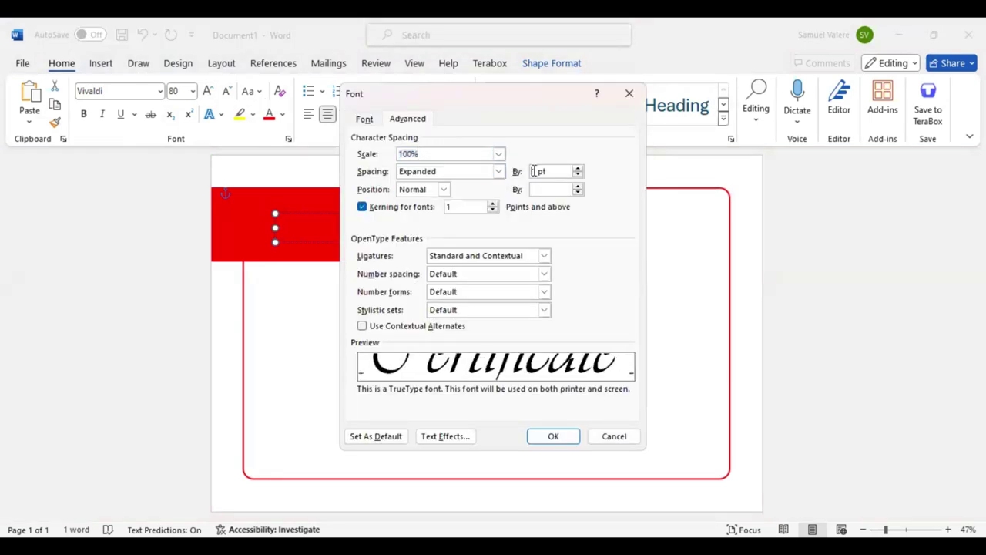
left_click(537, 171)
key("BackSpace")
type("8")
key("Return")
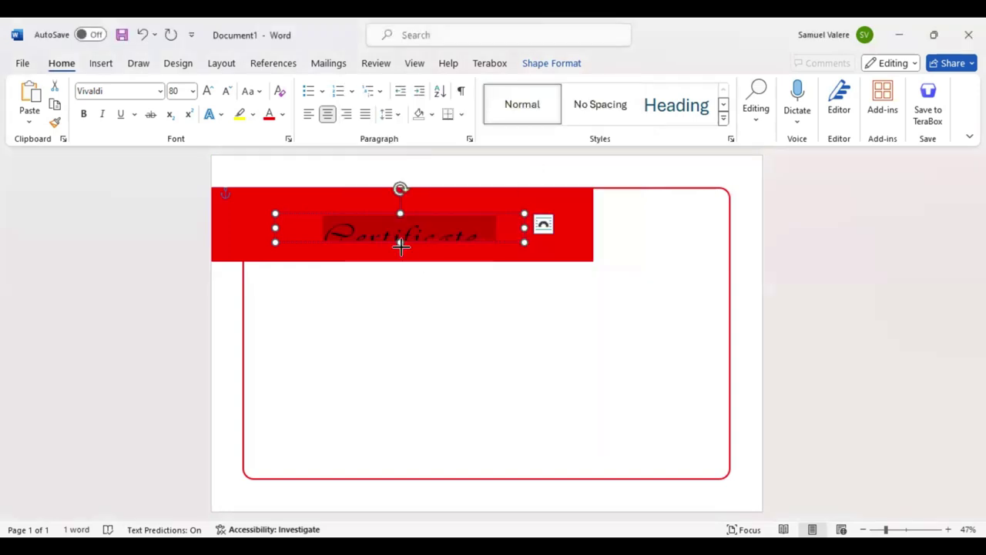
left_click(401, 245)
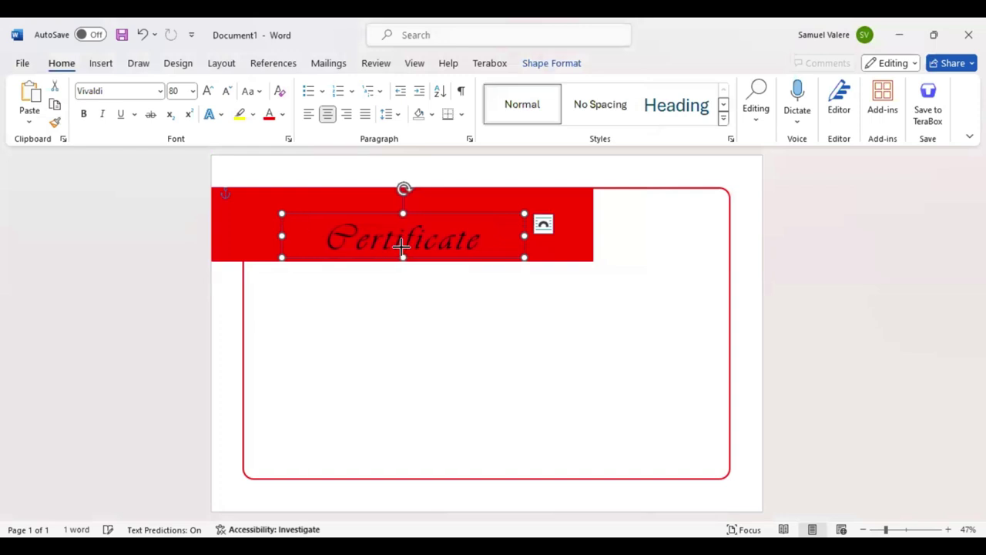
Step: Enlarge 'Certificate' to 90 pt and nudge its box into place within the red banner
double_click(401, 245)
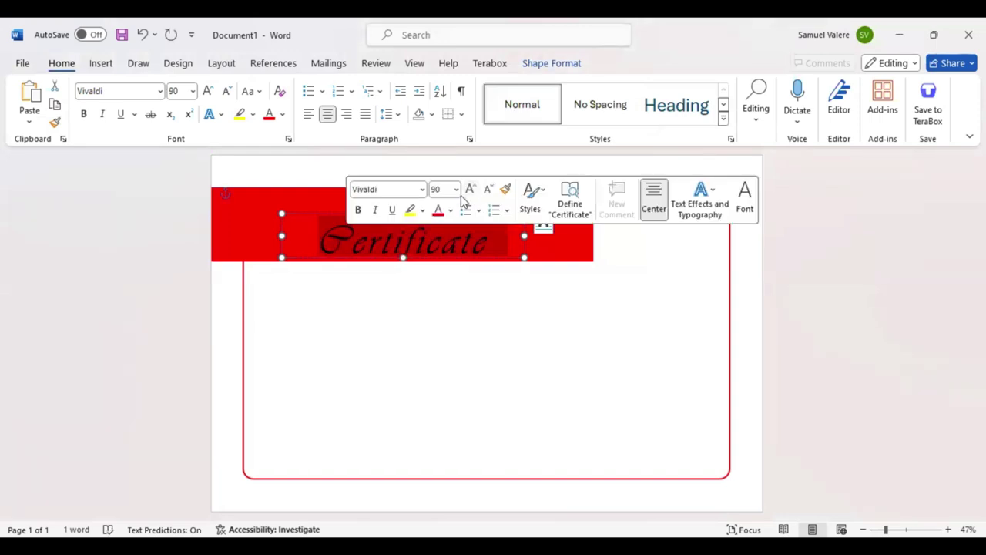
key("Escape")
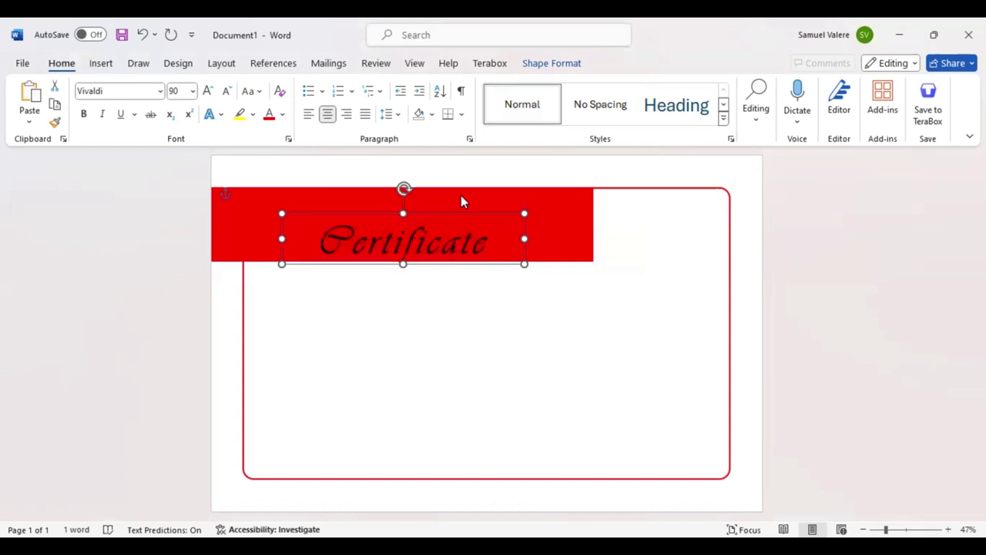
key("Up")
key("Up")
key("Up")
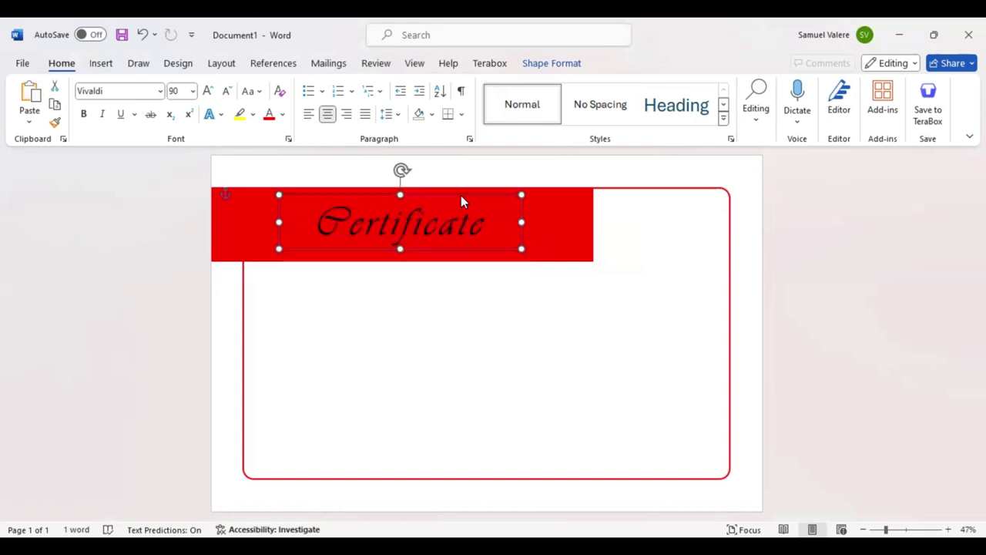
key("Left")
key("Left")
key("Left")
key("Left")
key("Left")
key("Left")
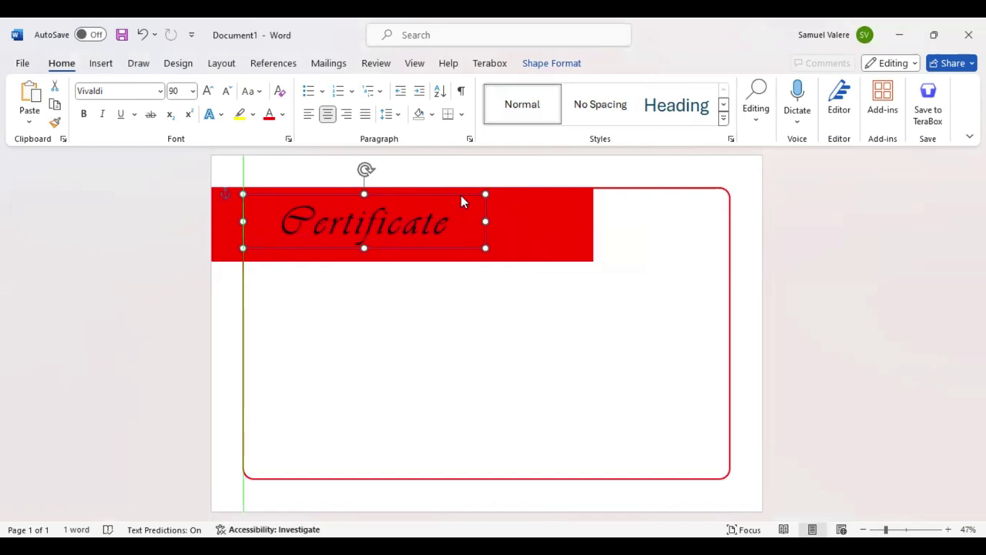
key("Right")
key("Right")
key("Right")
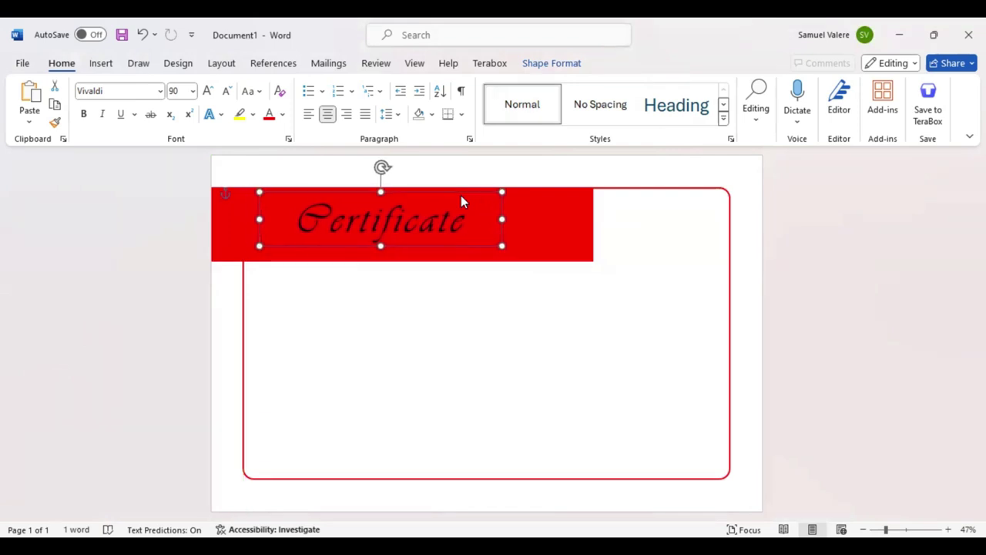
key("Right")
key("Right")
key("Up")
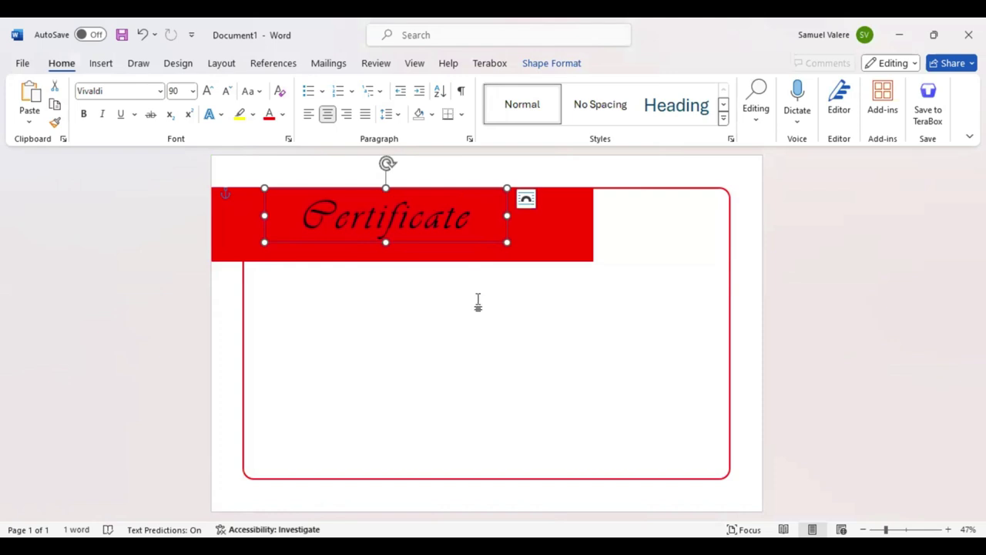
key("Down")
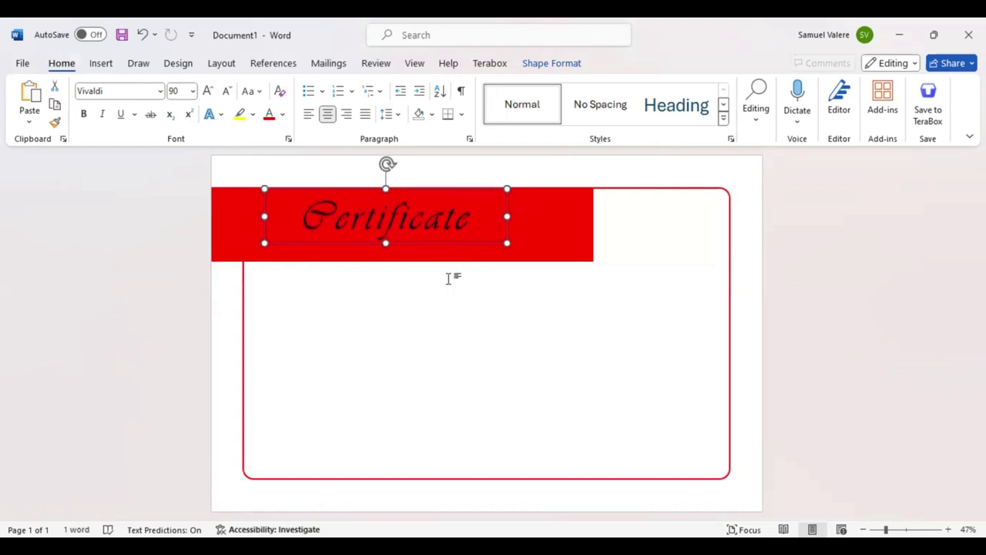
key("Down")
key("Down")
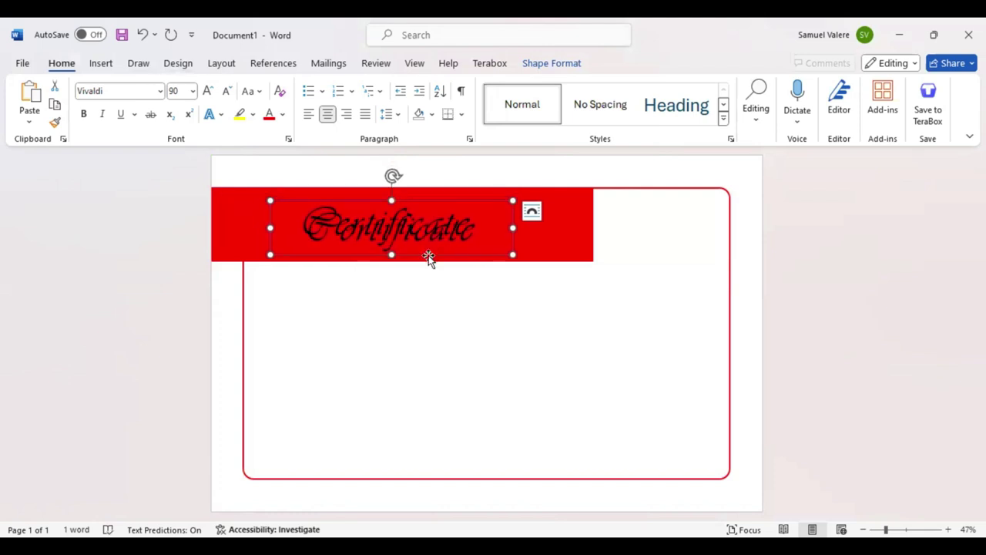
Step: Duplicate the Certificate box just below it and change the copy's font to Arial
left_click_drag(429, 255, 463, 273)
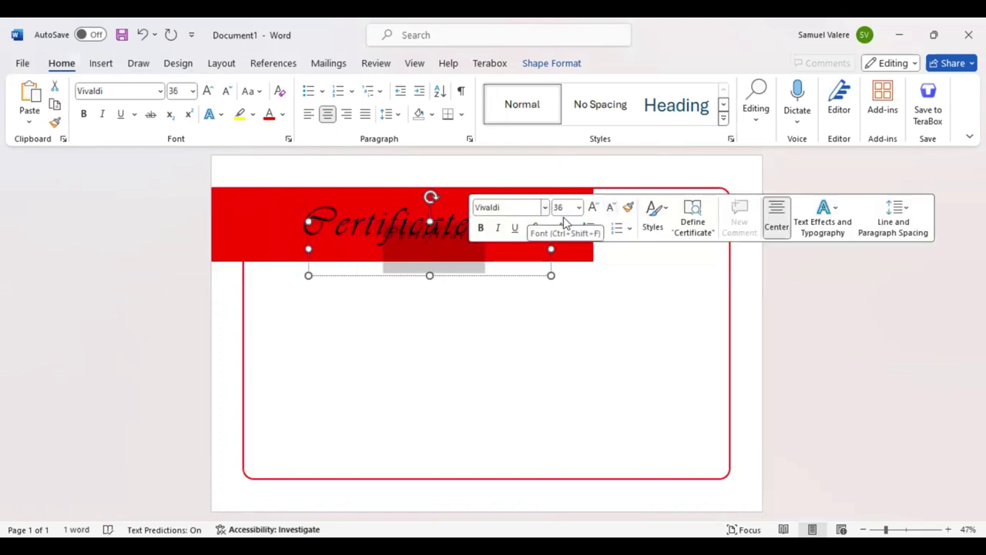
left_click(520, 208)
type("Arial Black")
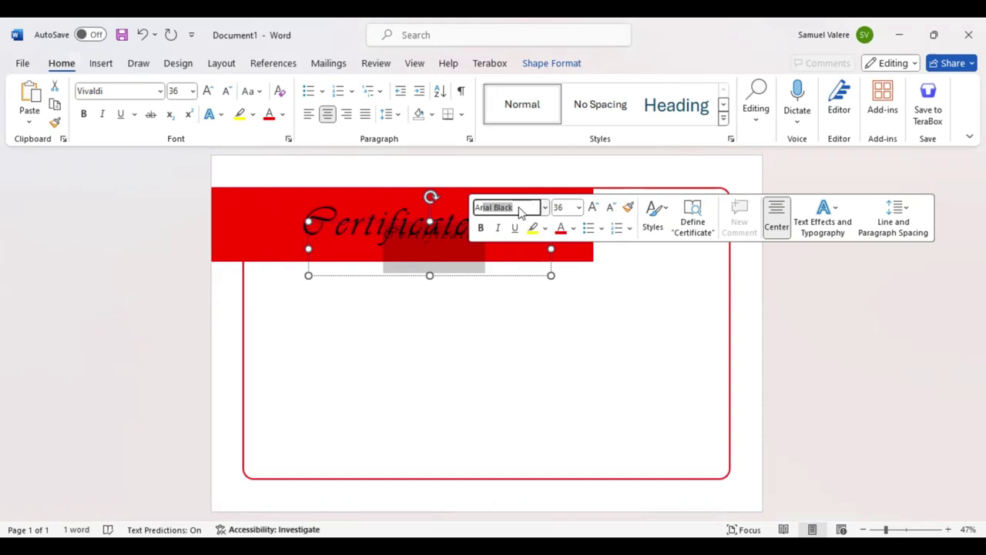
left_click(520, 208)
key("BackSpace")
key("BackSpace")
key("BackSpace")
key("Return")
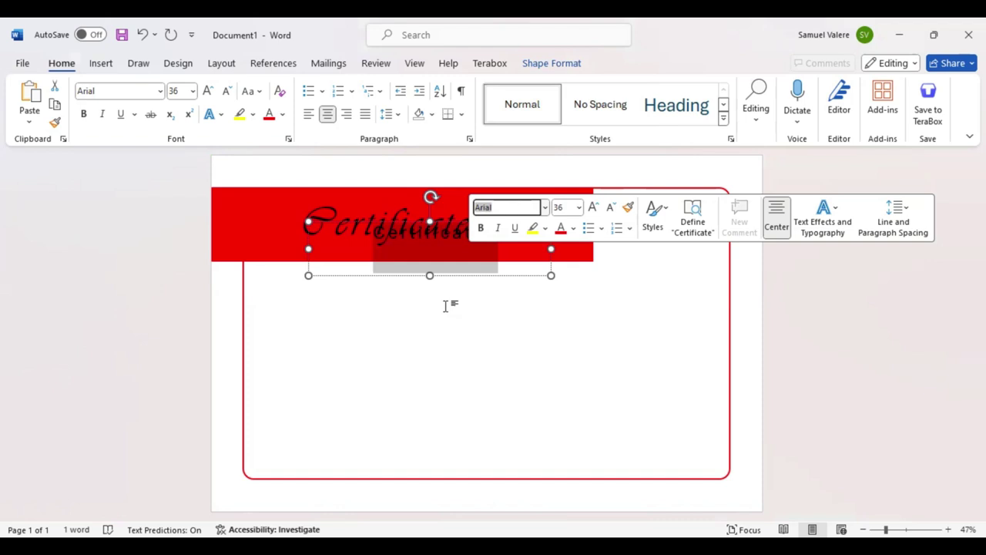
key("Escape")
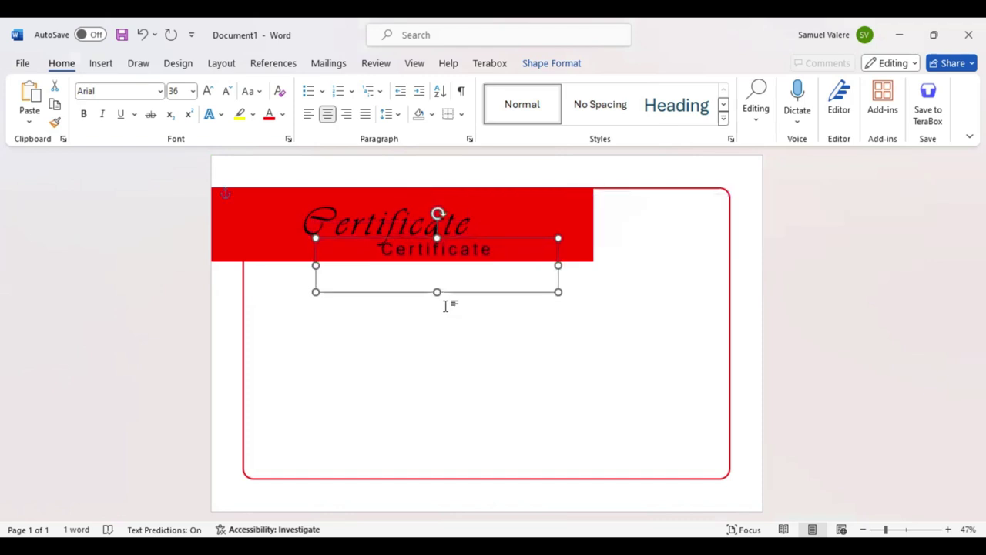
Step: Replace the copied text with 'OF APPRECIATION' in capitals
key("ctrl+a")
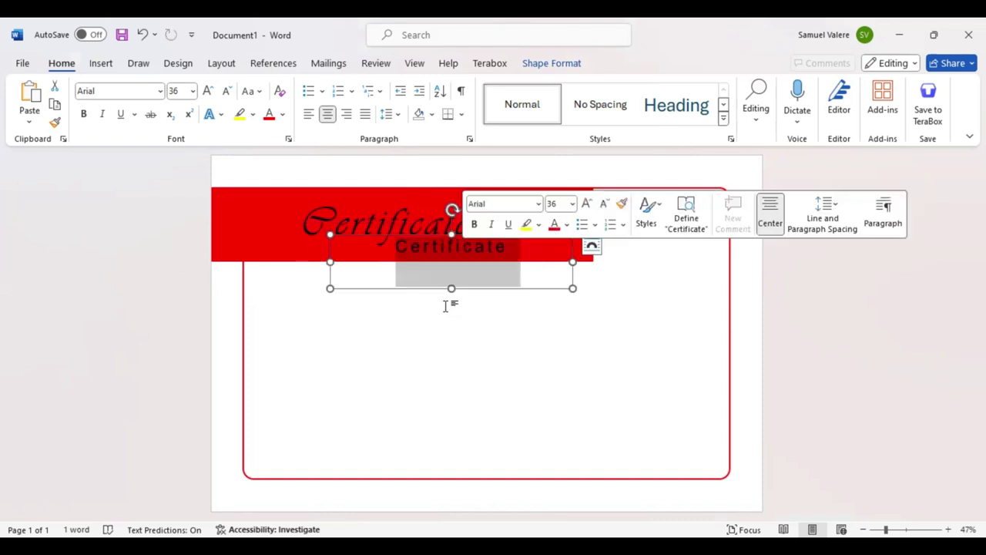
type("OF Ap")
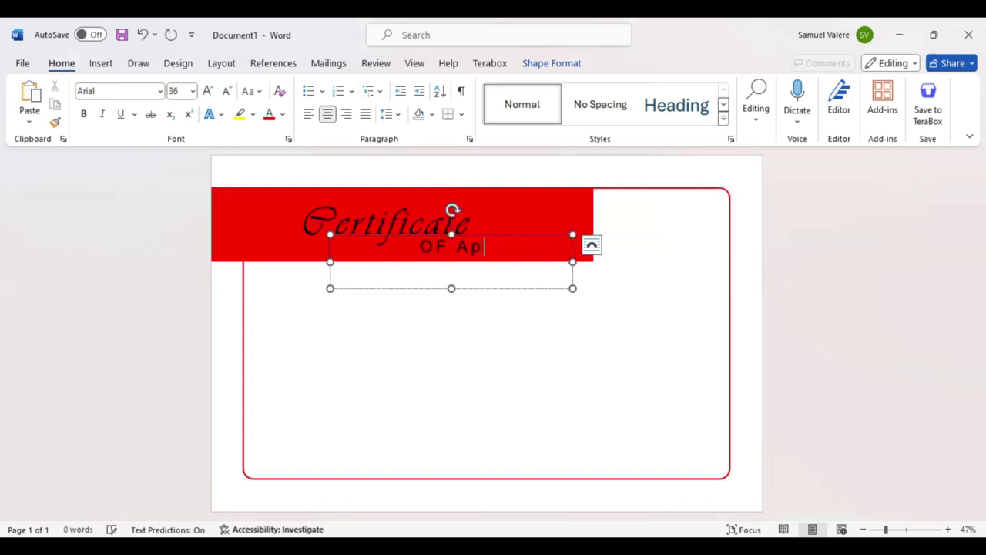
type("preciation")
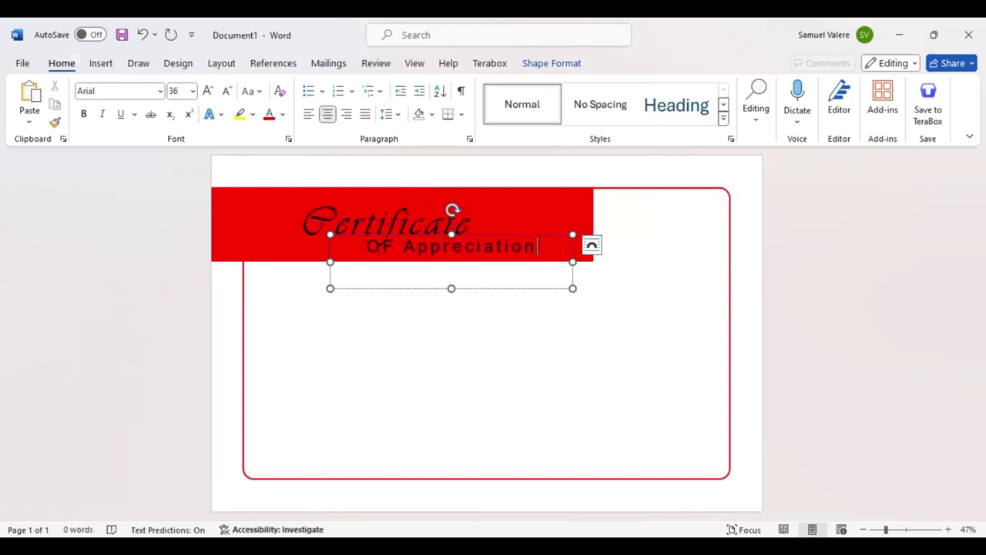
key("ctrl+a")
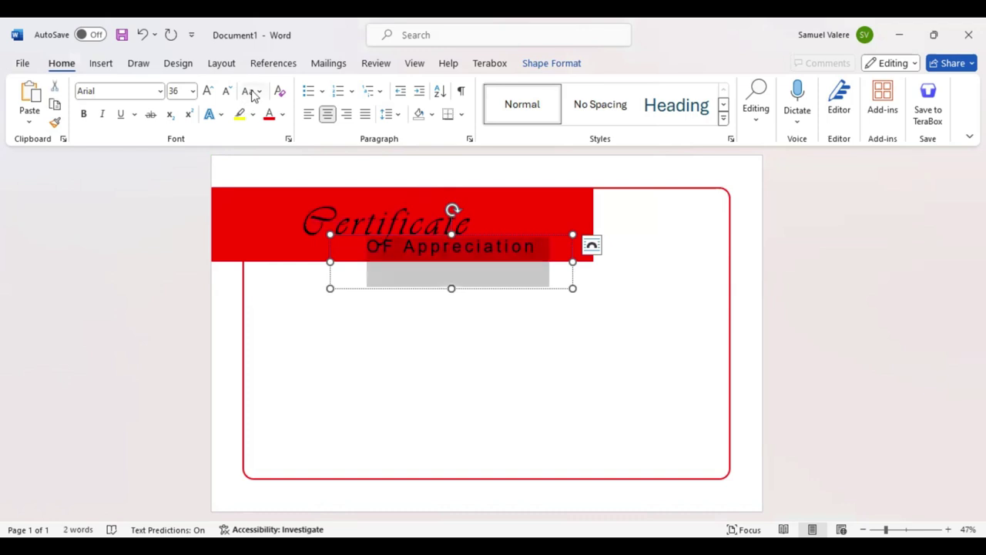
left_click(251, 91)
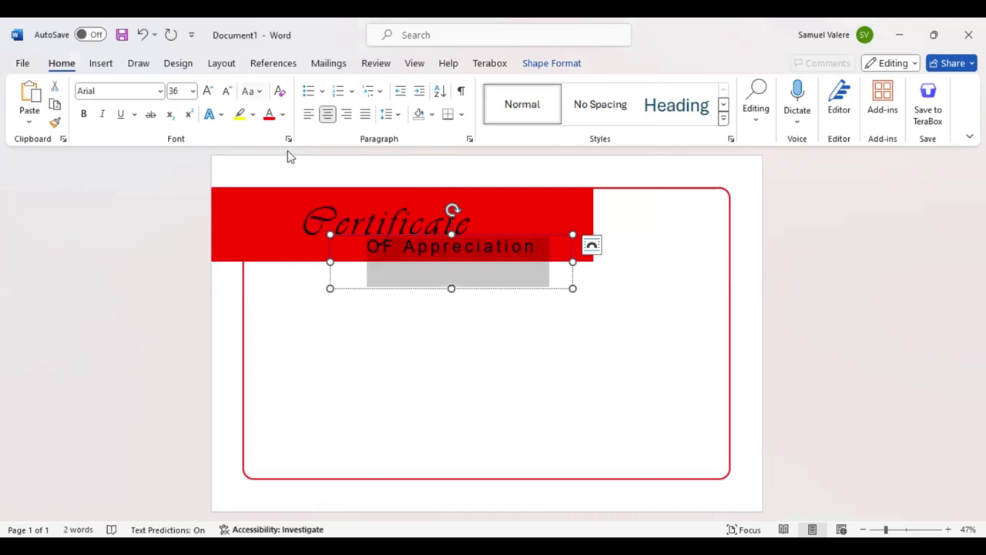
Step: Shrink the subtitle text and nudge its box under the title's right end
left_click(229, 92)
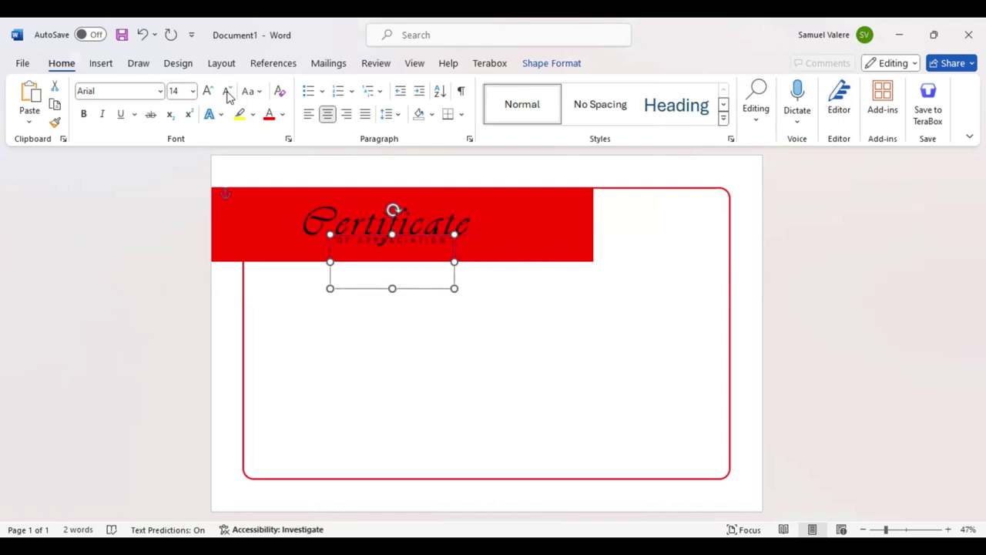
left_click(229, 92)
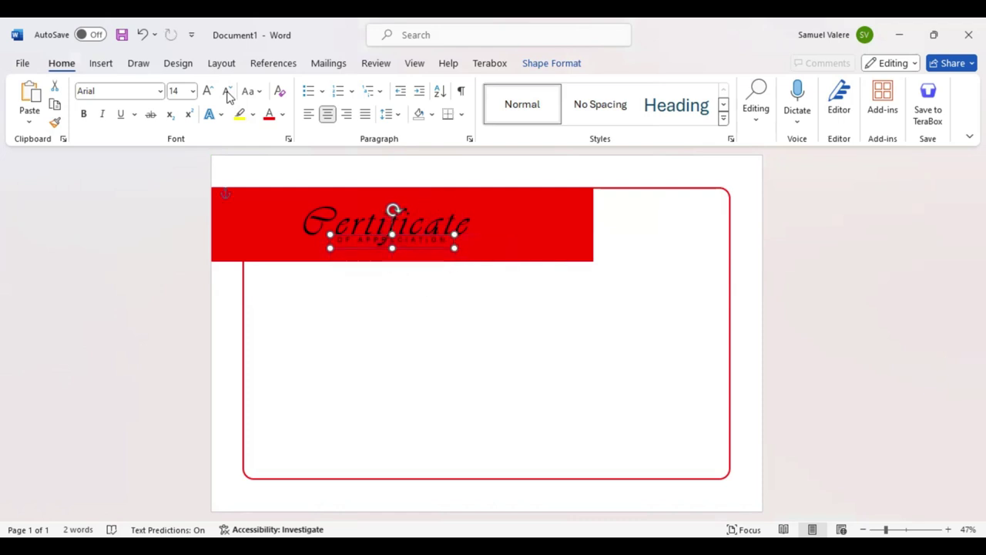
left_click(229, 92)
key("Right")
key("Right")
key("Right")
key("Right")
key("Right")
key("Right")
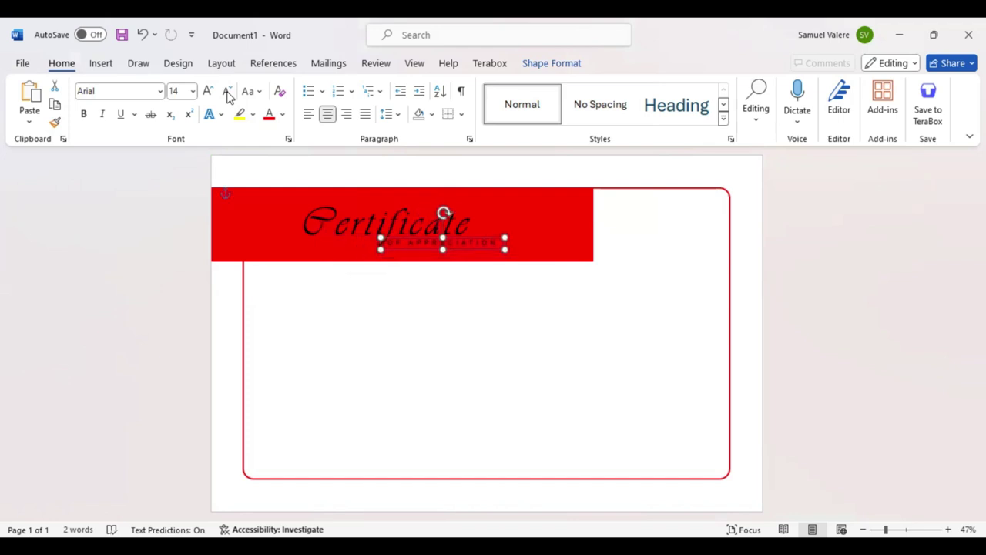
key("Right")
key("Up")
Step: Change the Certificate title's expanded character spacing to 20 pt, after trying 15 pt
key("Tab")
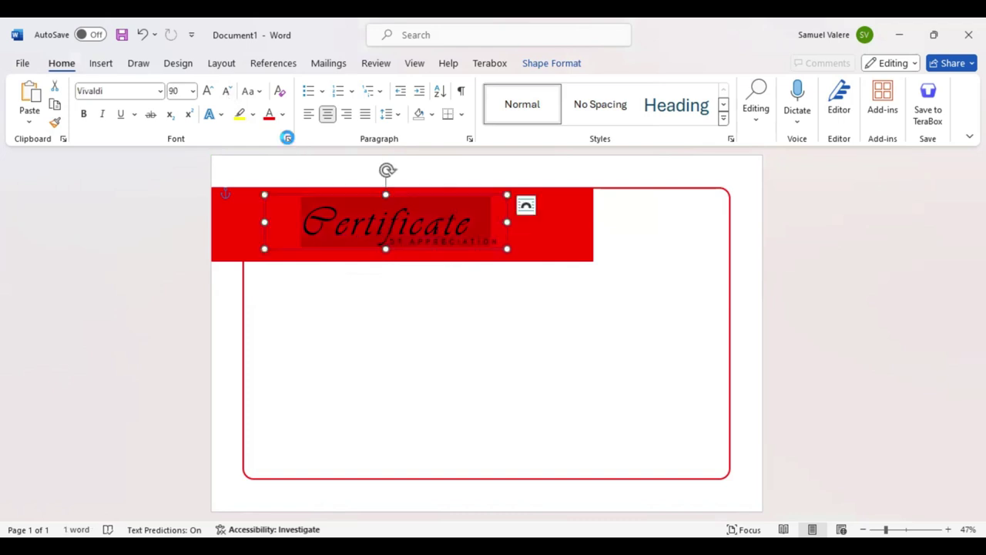
left_click(286, 138)
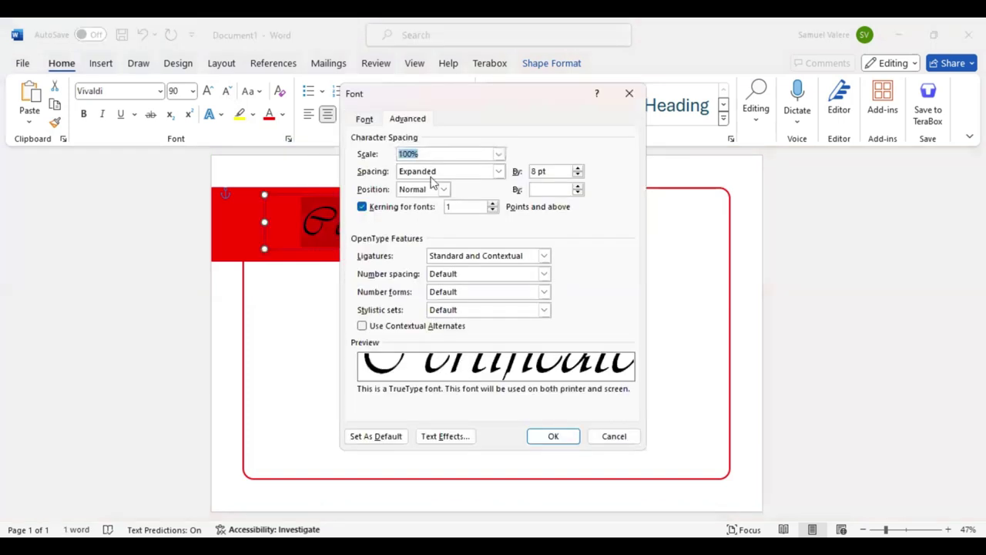
left_click(539, 171)
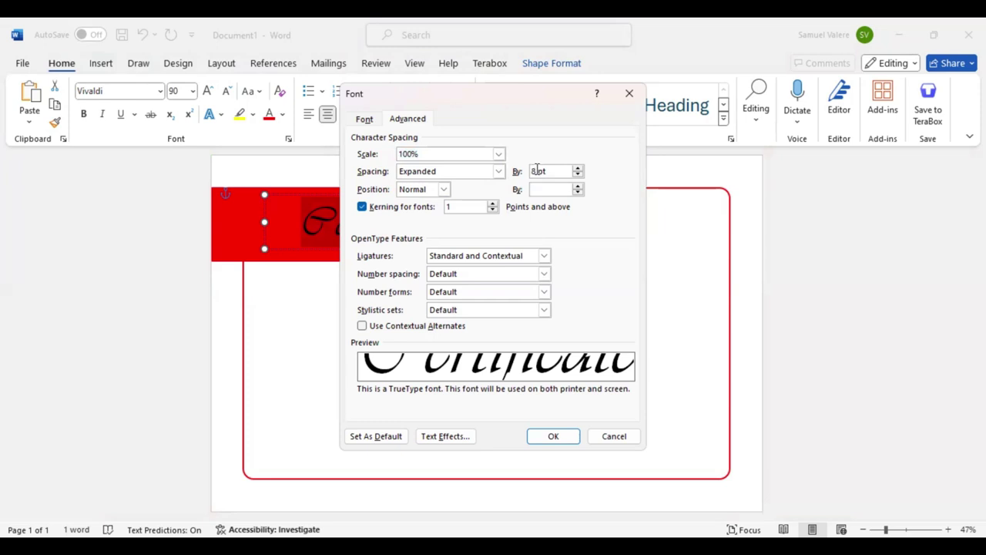
key("BackSpace")
type("15")
key("Return")
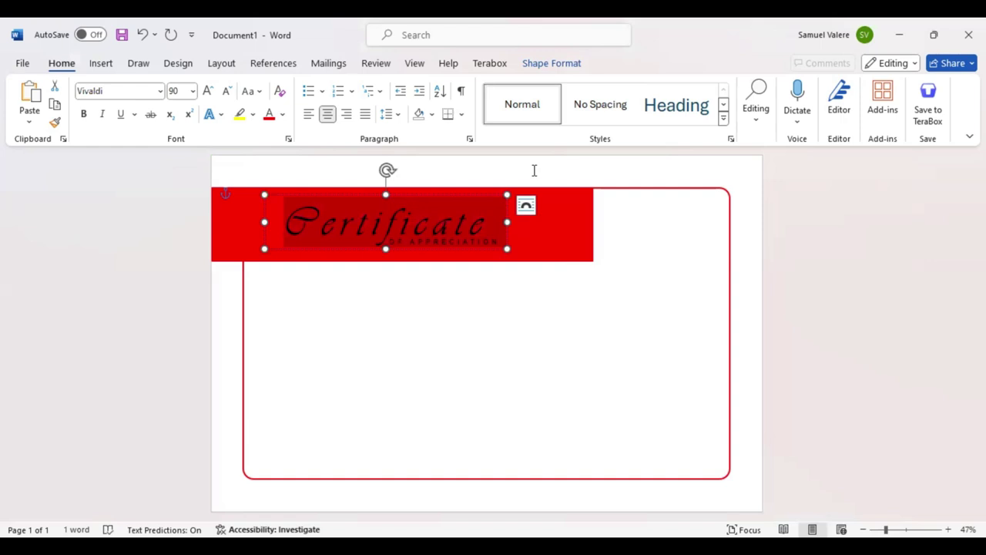
key("ctrl+d")
left_click(539, 171)
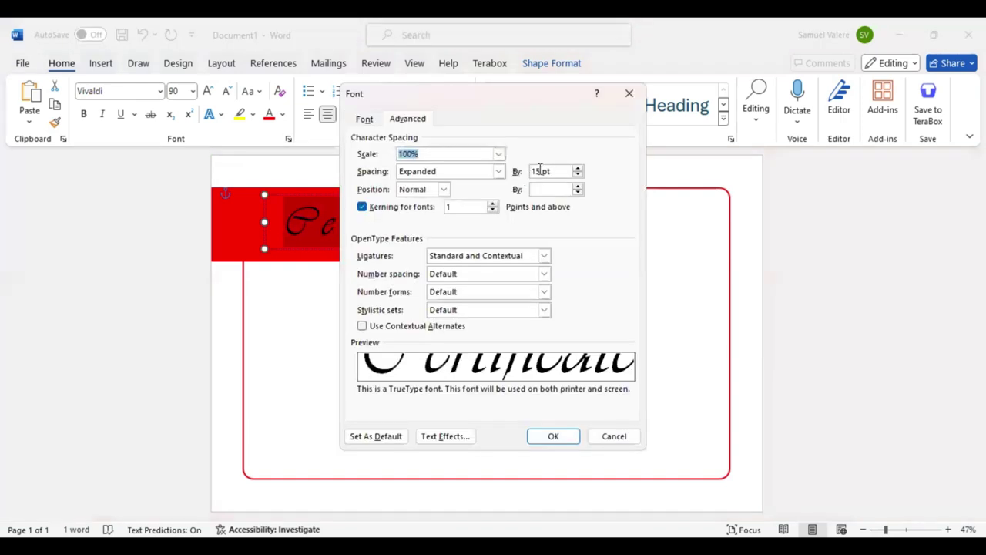
key("BackSpace")
key("BackSpace")
type("20")
key("Return")
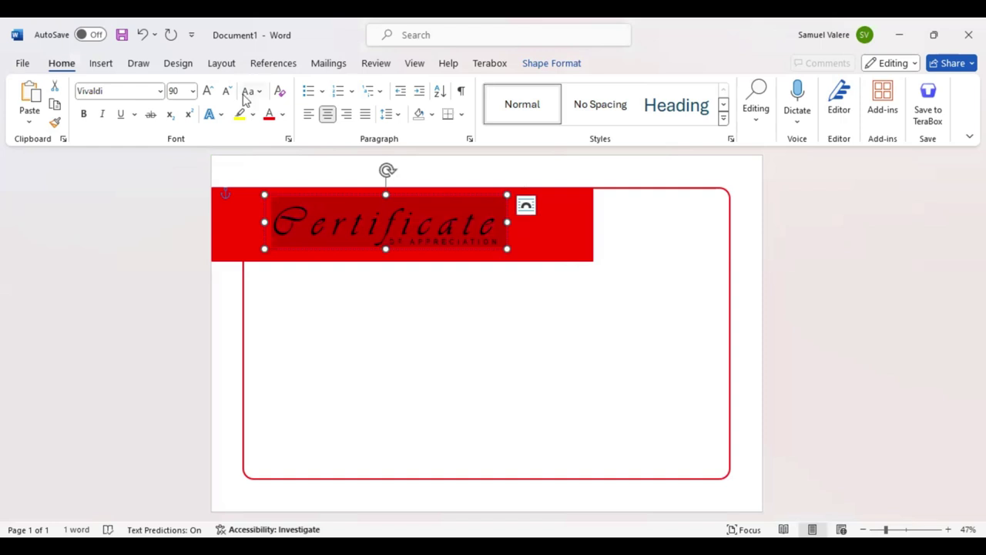
Step: Colour the Certificate title and the OF APPRECIATION subtitle white
left_click(282, 114)
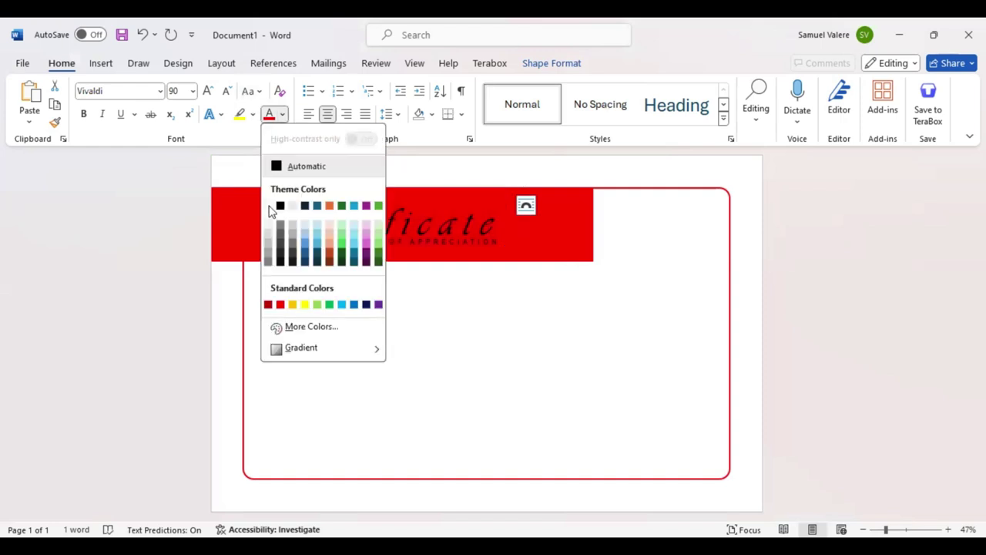
left_click(267, 206)
left_click(476, 278)
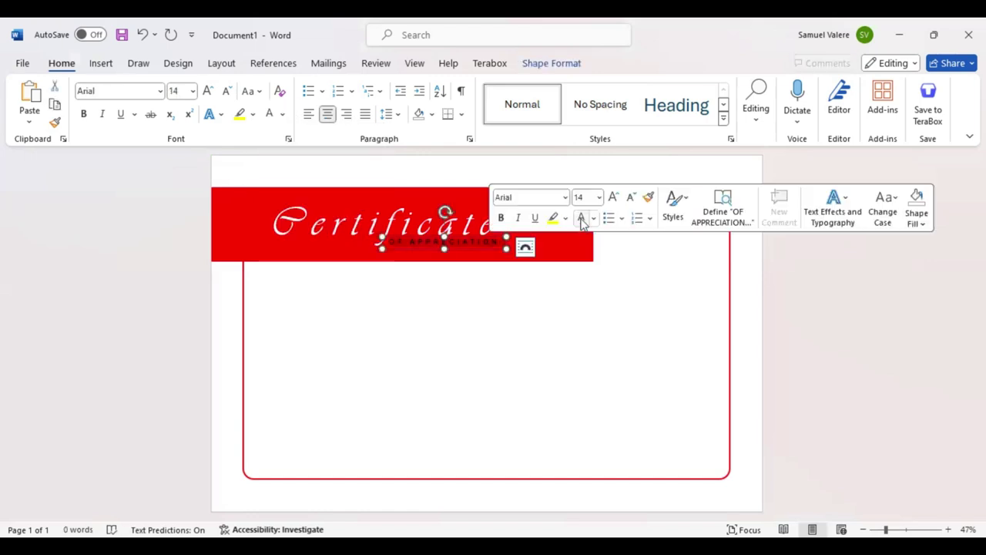
left_click(582, 218)
left_click(449, 294)
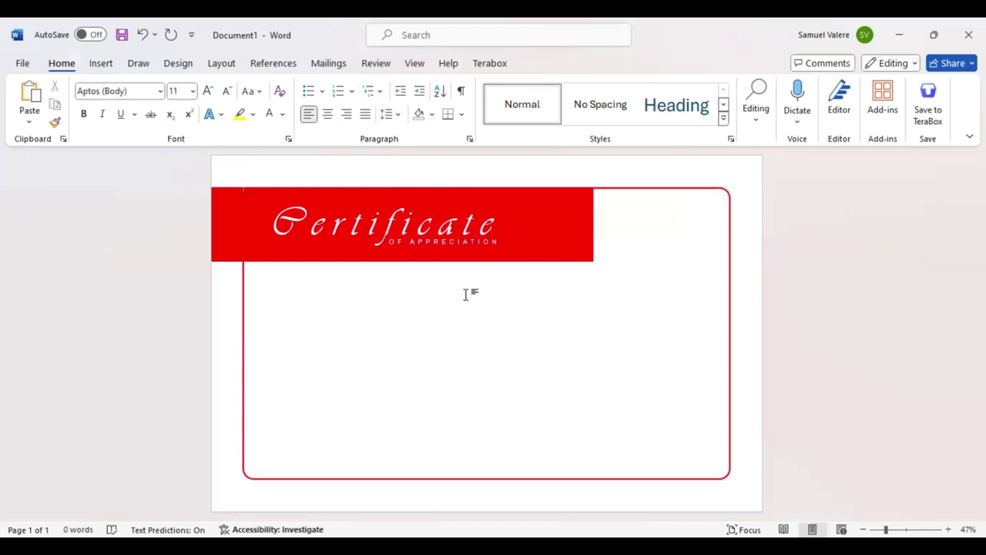
Step: Shift the OF APPRECIATION subtitle slightly left beneath the title
left_click(446, 245)
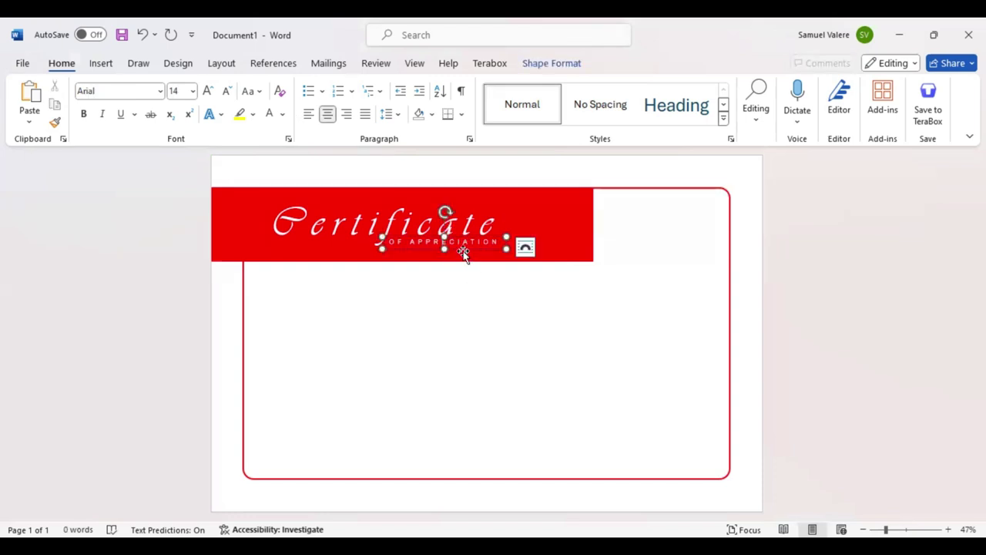
left_click_drag(466, 250, 467, 251)
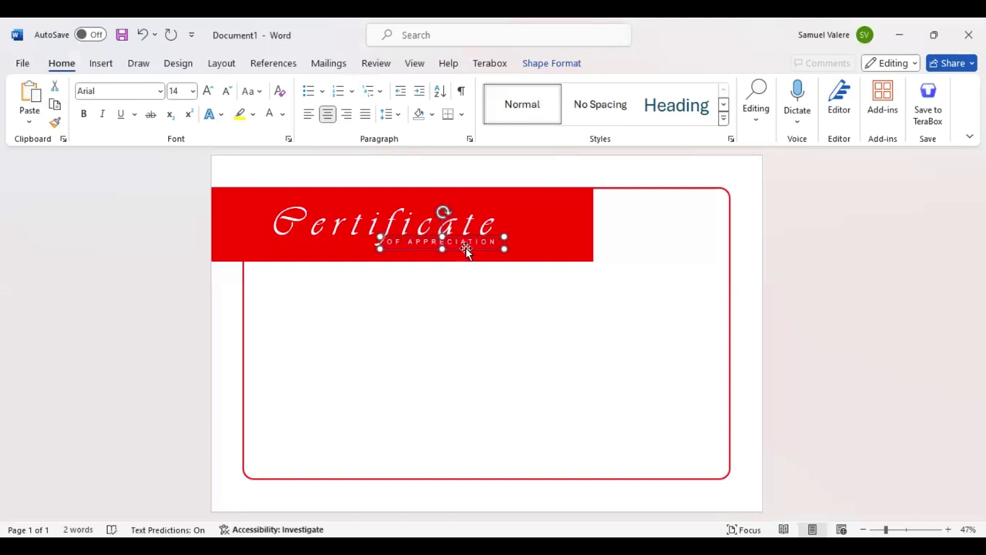
left_click_drag(466, 251, 466, 252)
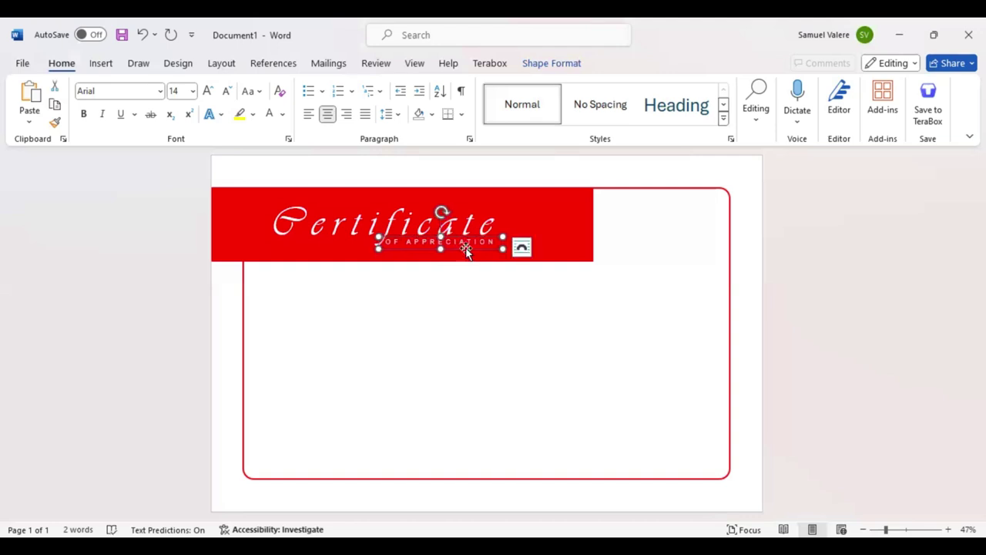
left_click(484, 328)
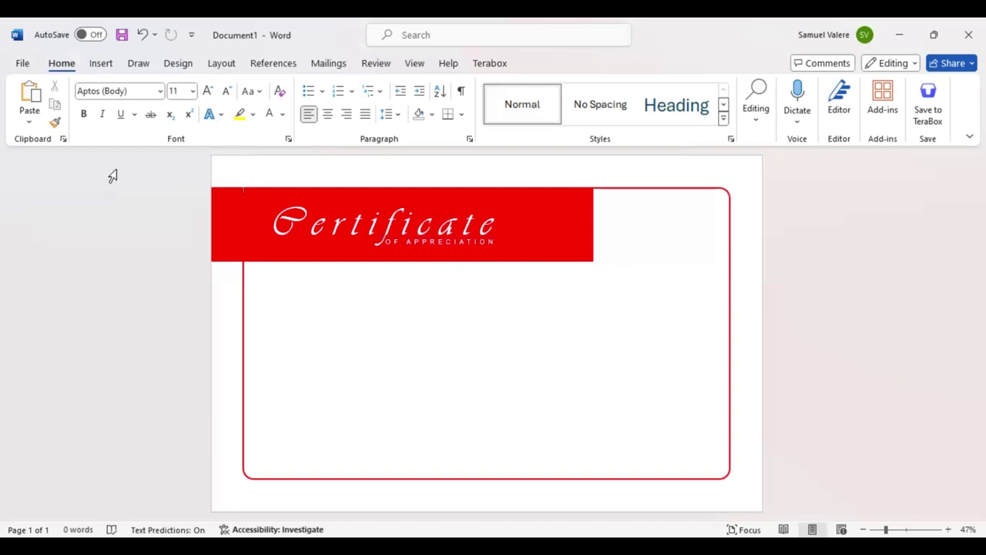
Step: Copy the OF APPRECIATION subtitle box to a spot just below the red banner
left_click(101, 63)
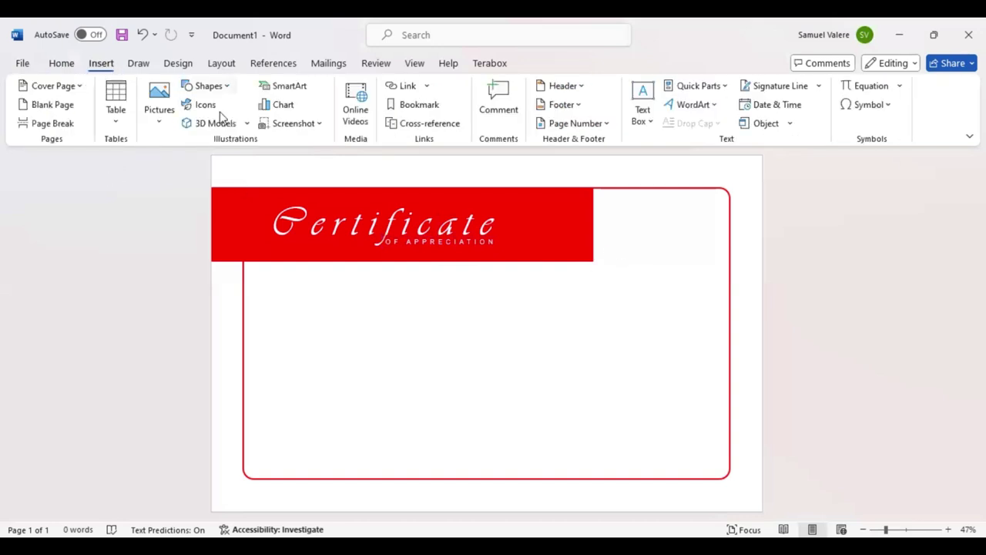
left_click(225, 86)
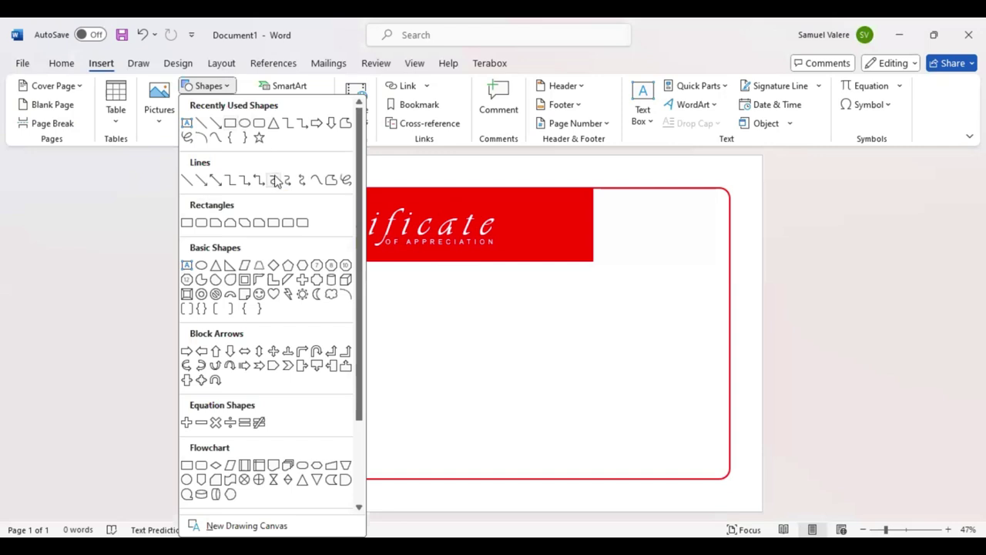
left_click(466, 247)
left_click_drag(474, 254, 463, 291)
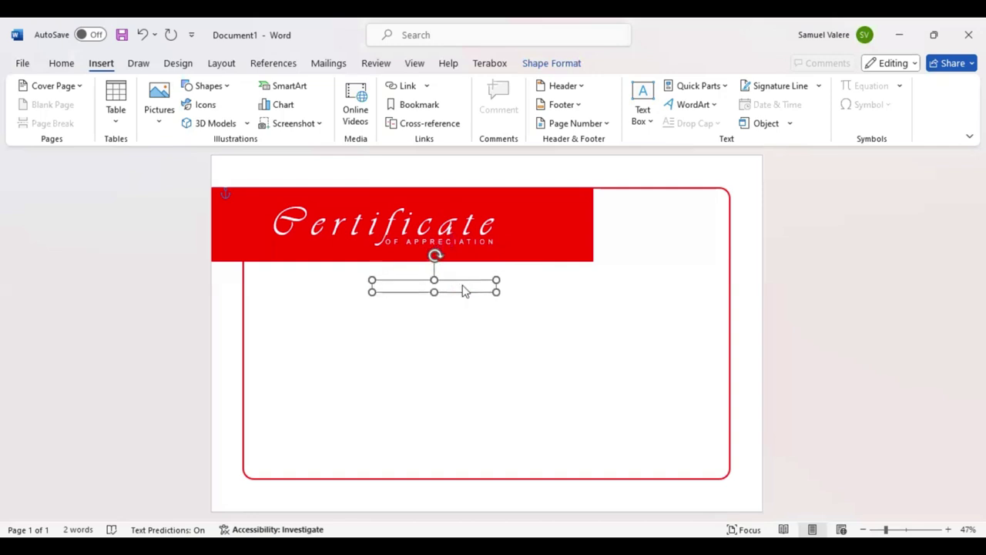
Step: Set the copy's text colour to Automatic and type 'This Certificate is Proudly Presented To'
left_click(567, 261)
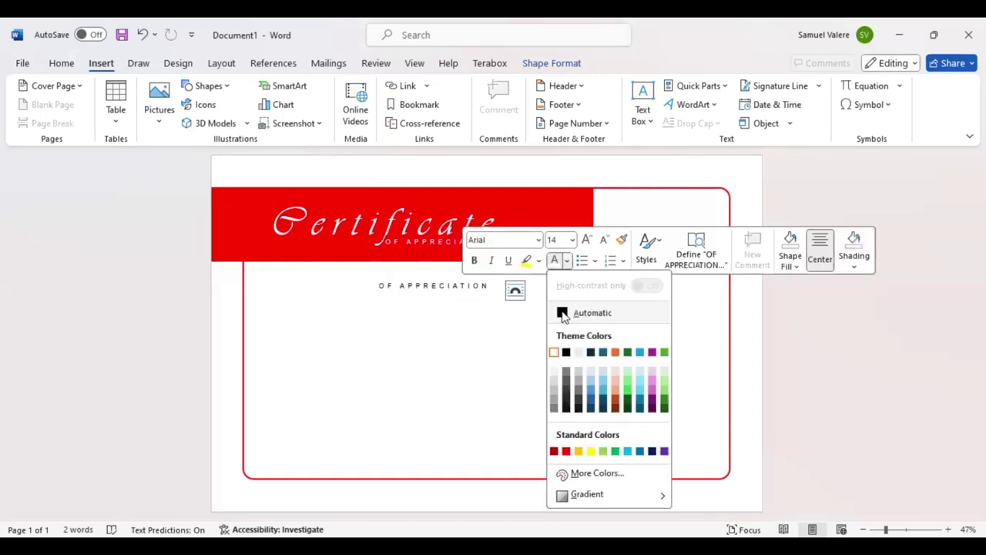
left_click(563, 314)
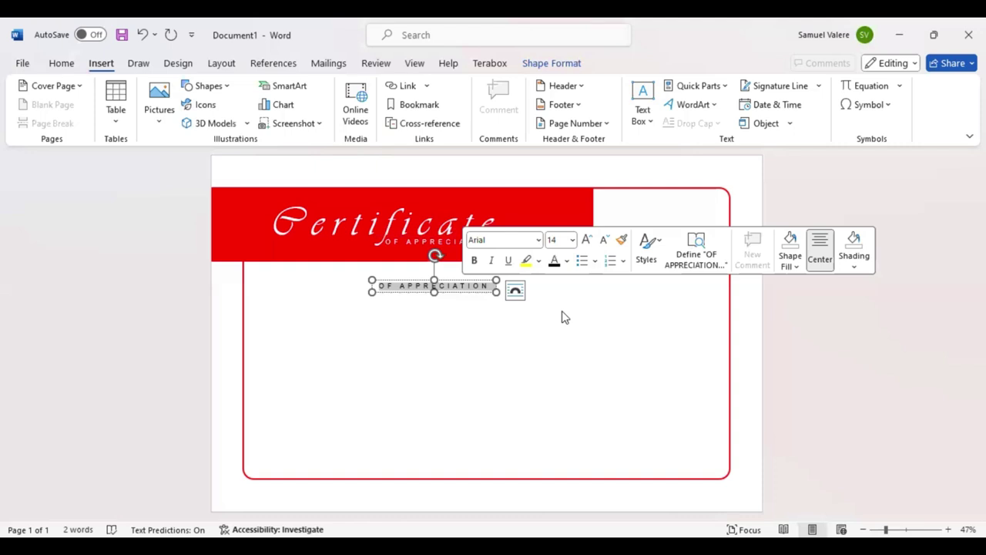
type("T")
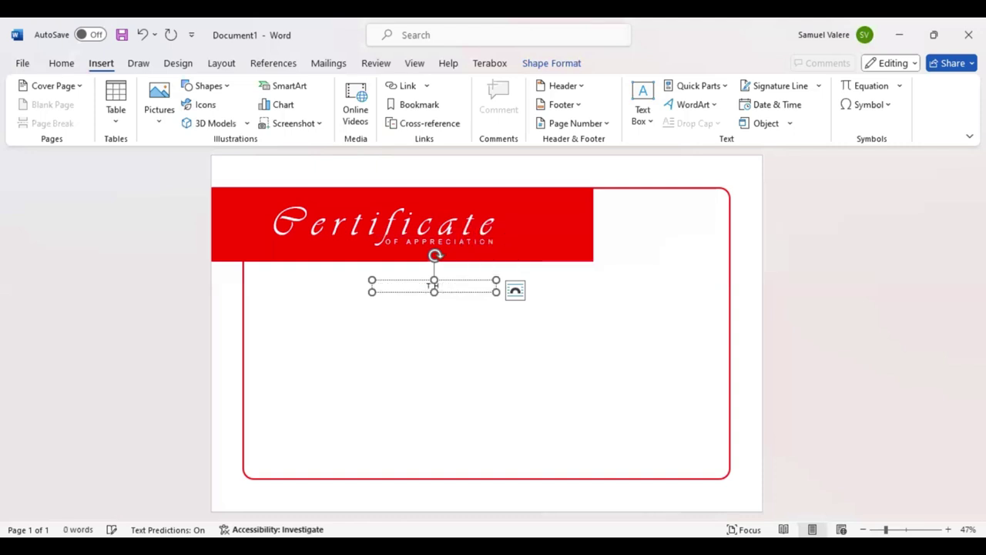
type("I")
type("s Certifi")
type("cate")
type("is Proudly Presented")
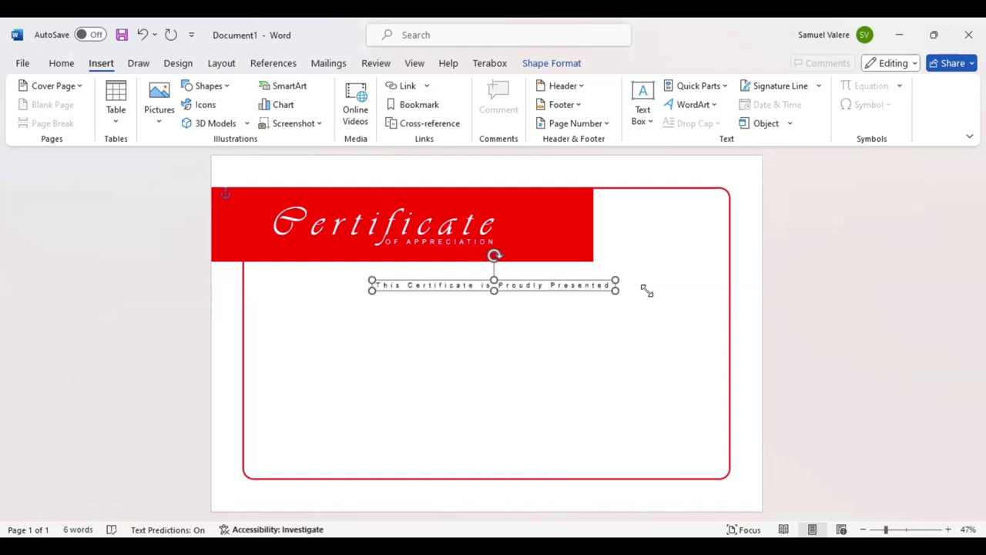
type(" To")
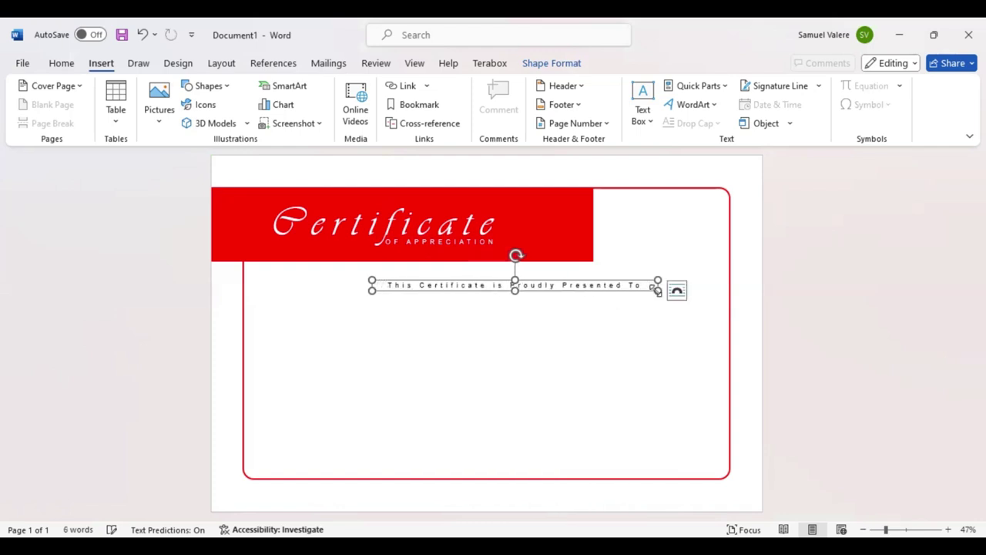
key("BackSpace")
key("BackSpace")
key("BackSpace")
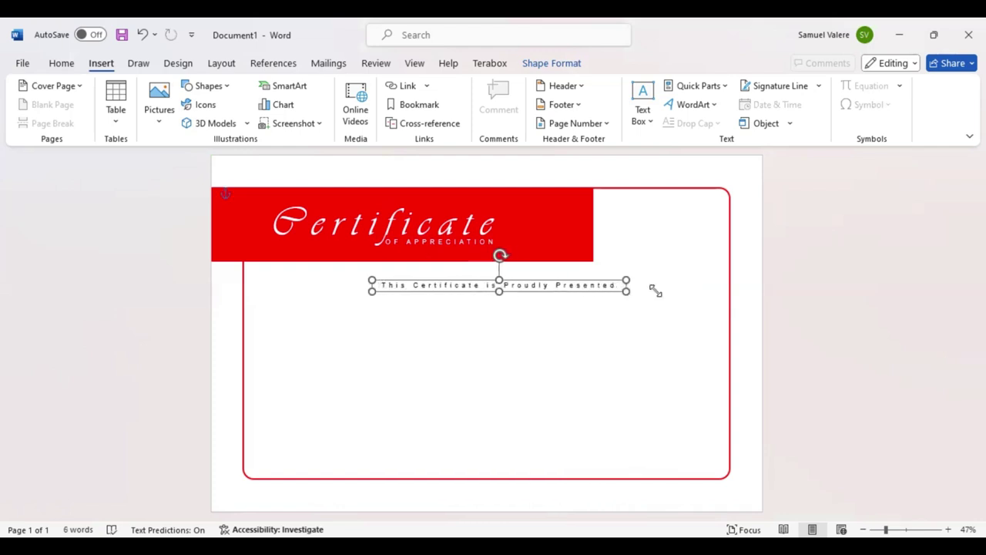
key("ctrl+z")
key("ctrl+z")
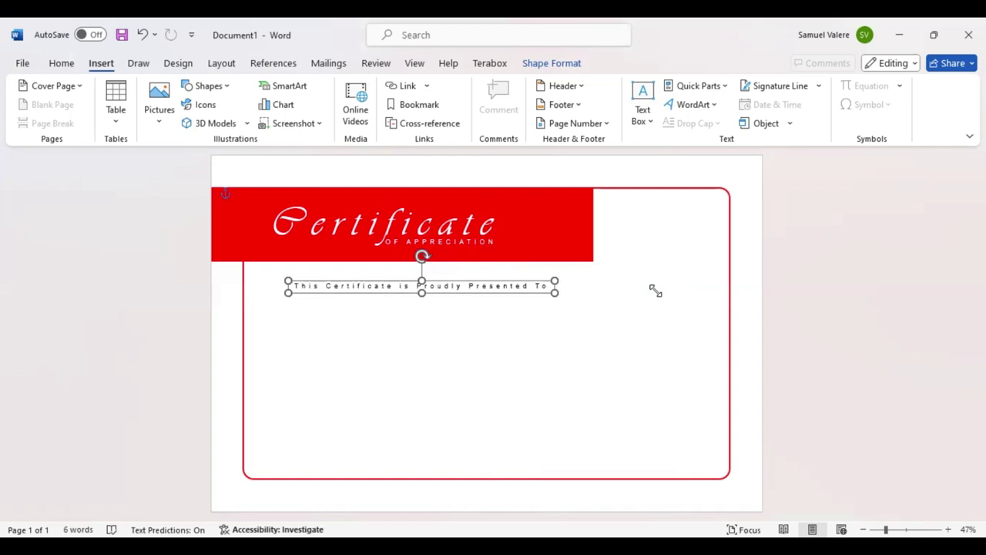
Step: Centre the line on the page along the green guide and select its text
left_click_drag(462, 293, 528, 289)
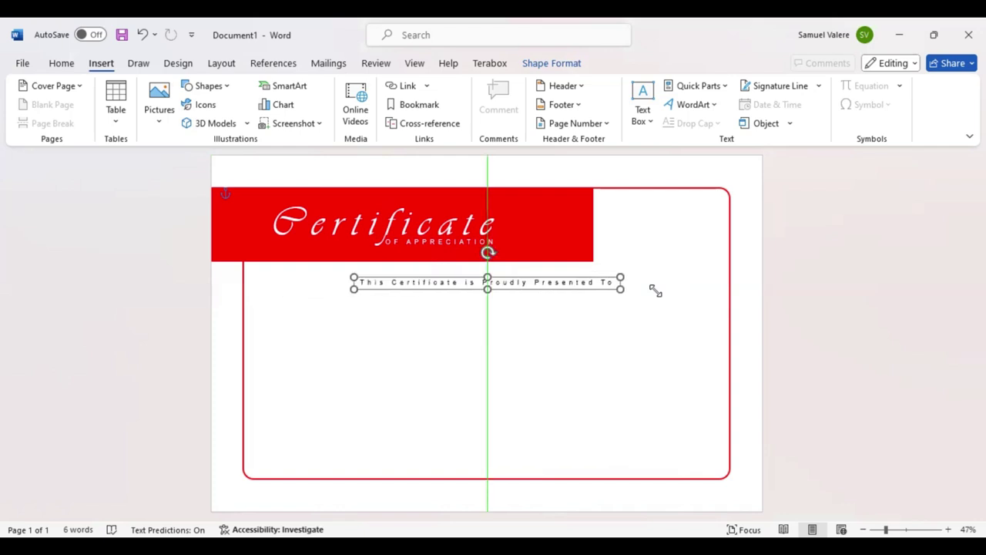
left_click_drag(655, 290, 656, 291)
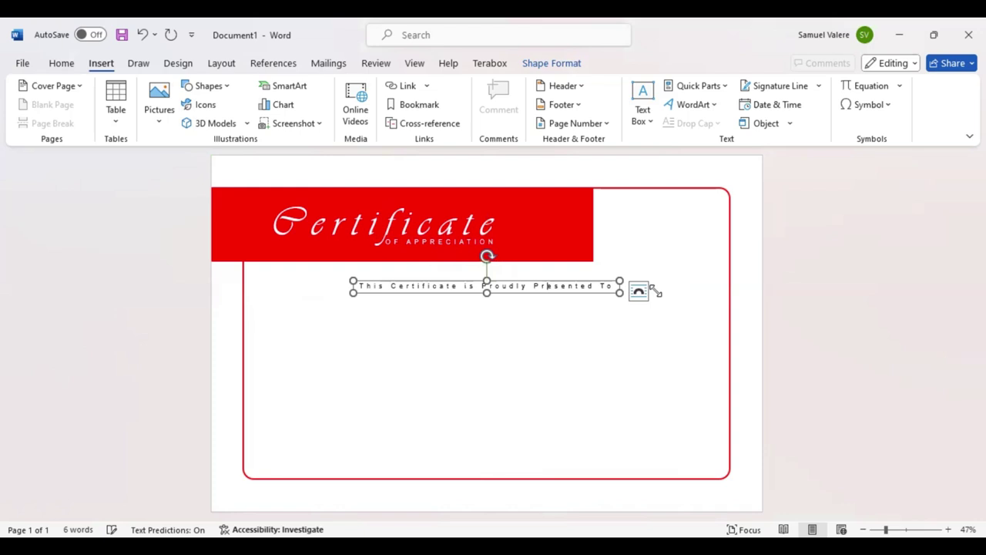
key("ctrl+a")
left_click(68, 67)
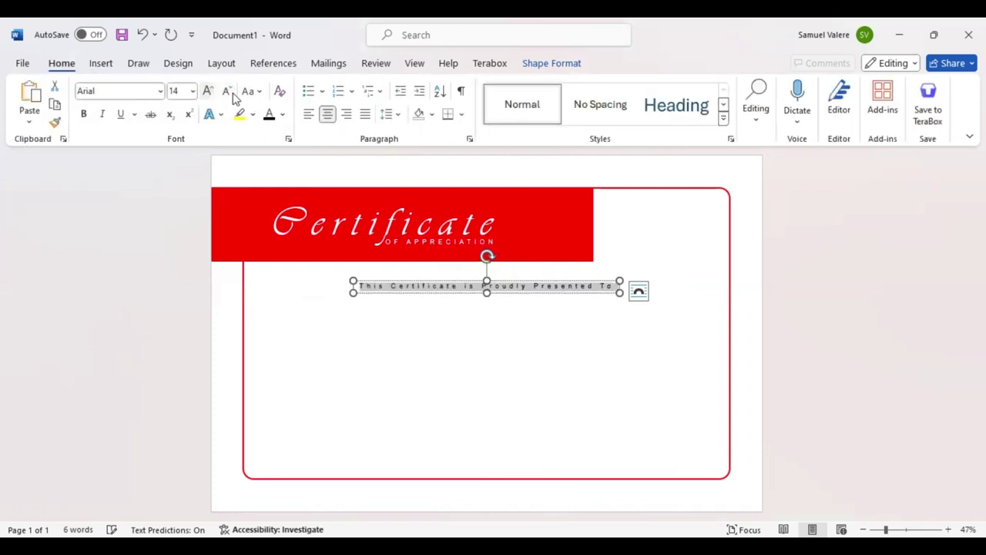
Step: Change the line to UPPERCASE at 12 pt and widen its box to fit
left_click(258, 94)
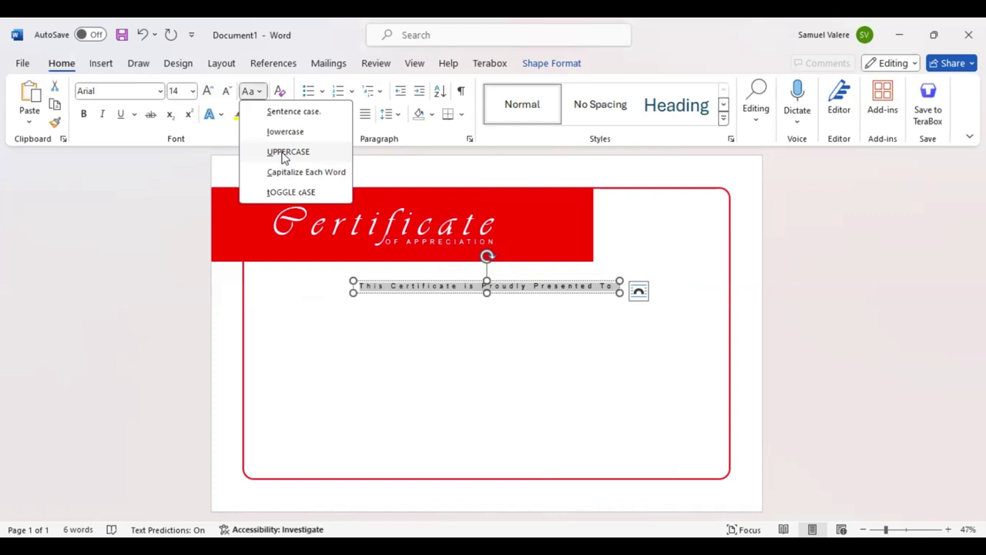
left_click(285, 152)
left_click(228, 92)
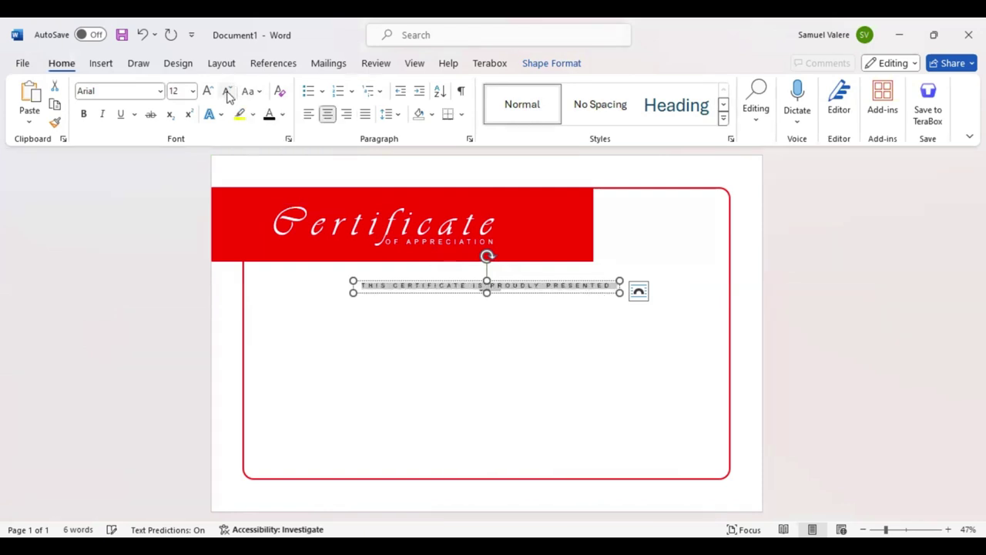
left_click_drag(353, 292, 333, 291)
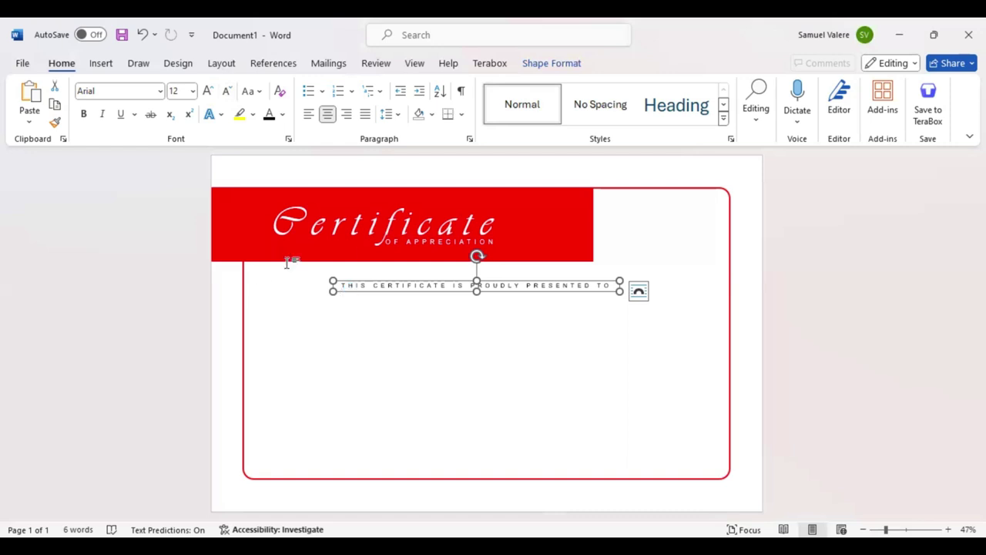
left_click(101, 63)
left_click(219, 86)
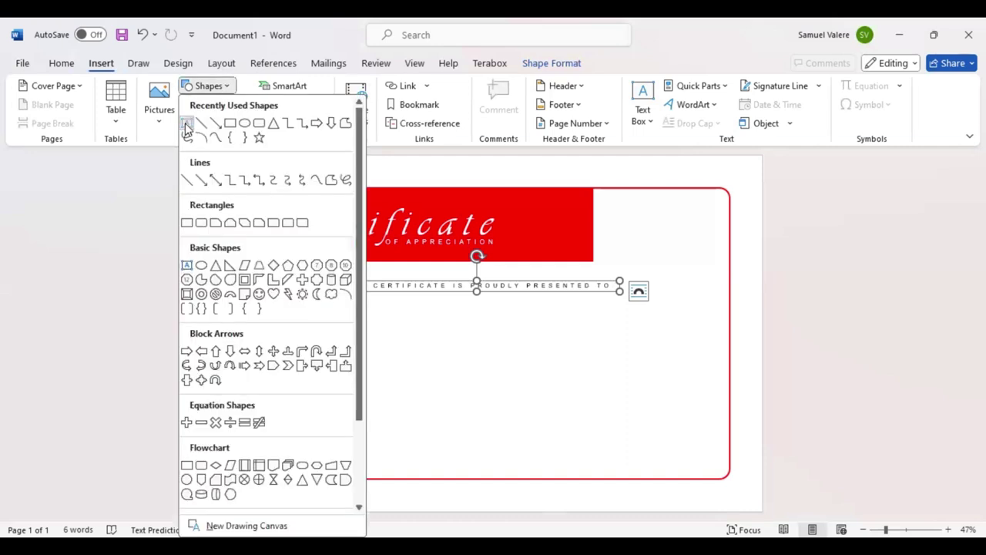
Step: Draw a text box below the presented-to line and type 'Name Surname' in Arial
left_click(187, 126)
left_click_drag(342, 312, 611, 342)
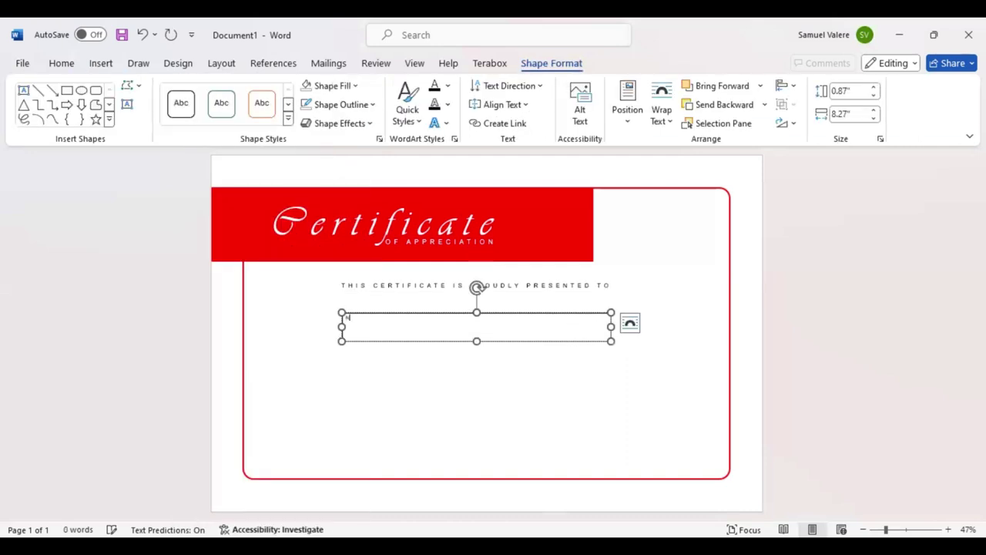
type("ame")
type(" Surn")
type("ame")
left_click_drag(390, 319, 343, 320)
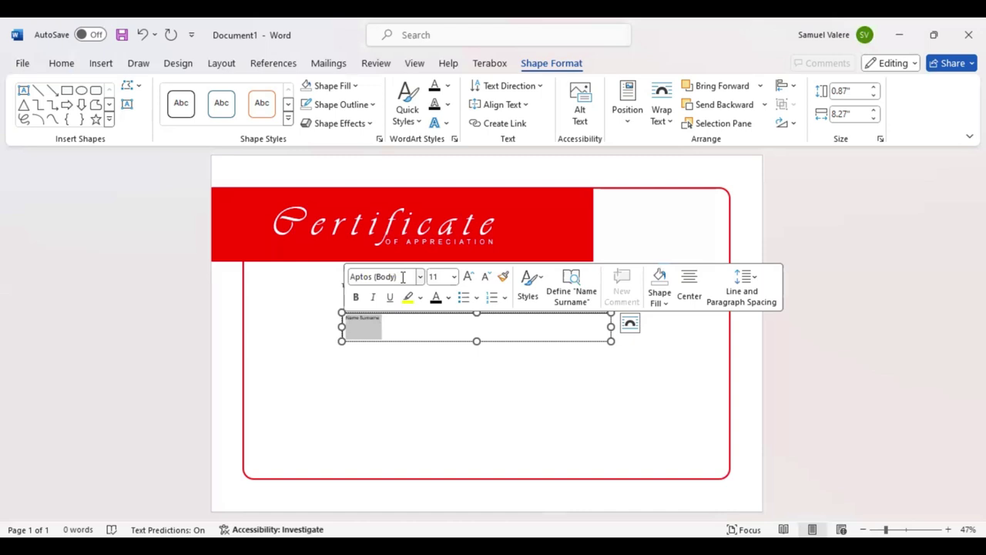
left_click(402, 278)
type("Arial")
key("Return")
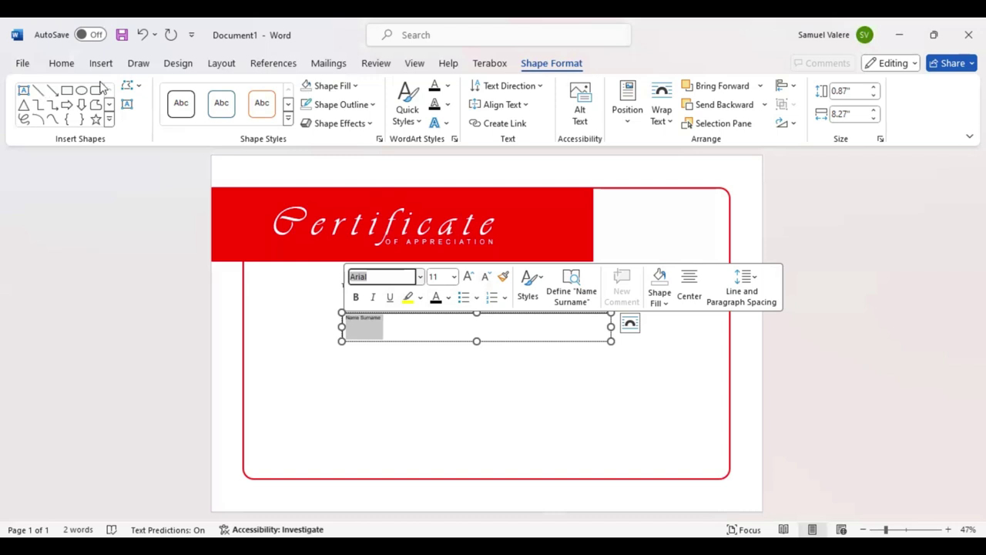
Step: Centre the name text, set it to 72 pt and colour it red
left_click(61, 63)
left_click(328, 113)
left_click(210, 91)
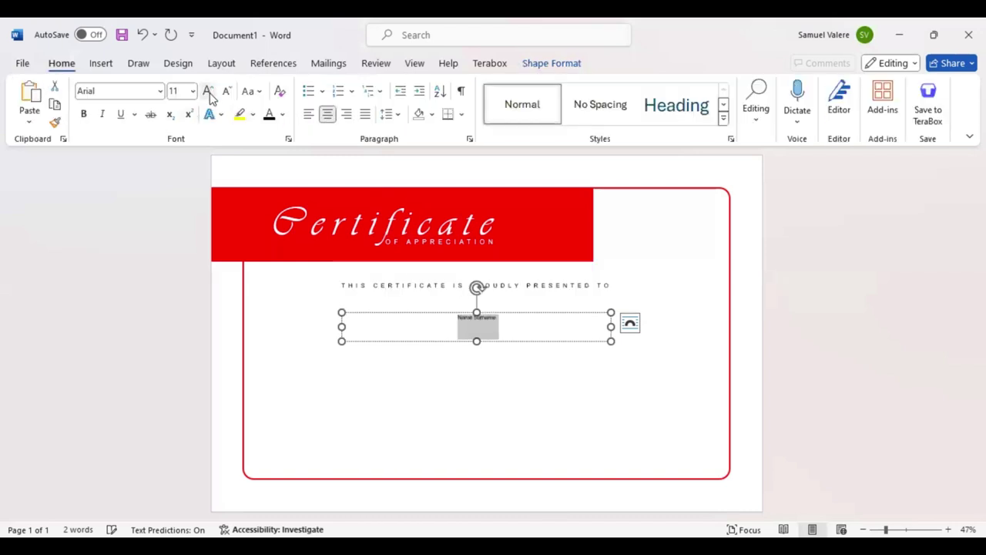
left_click(208, 91)
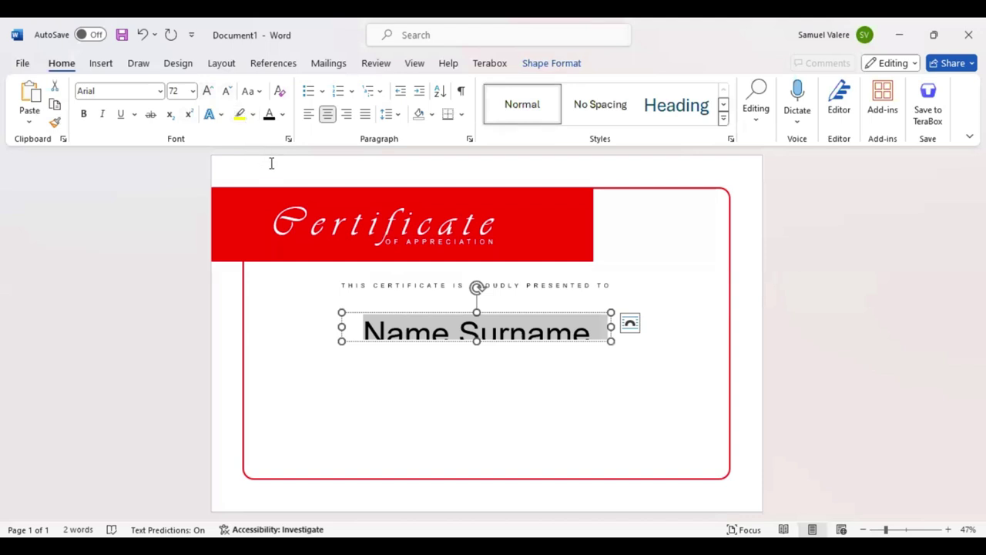
left_click(282, 114)
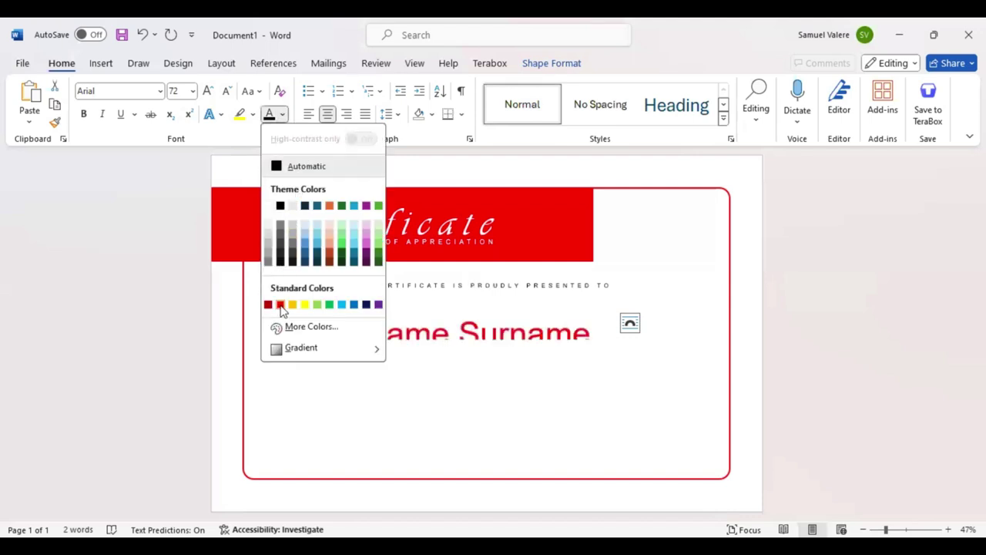
left_click(281, 308)
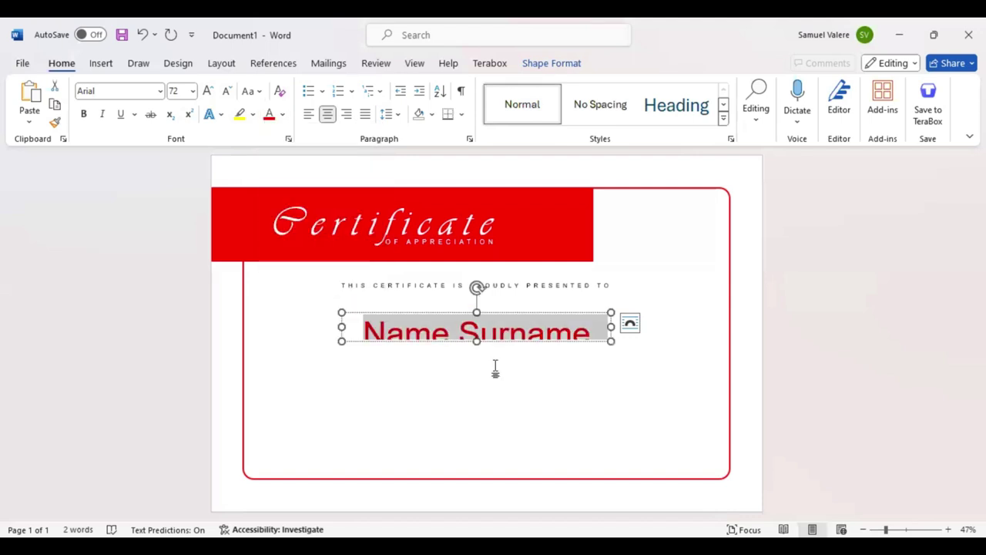
left_click(496, 368)
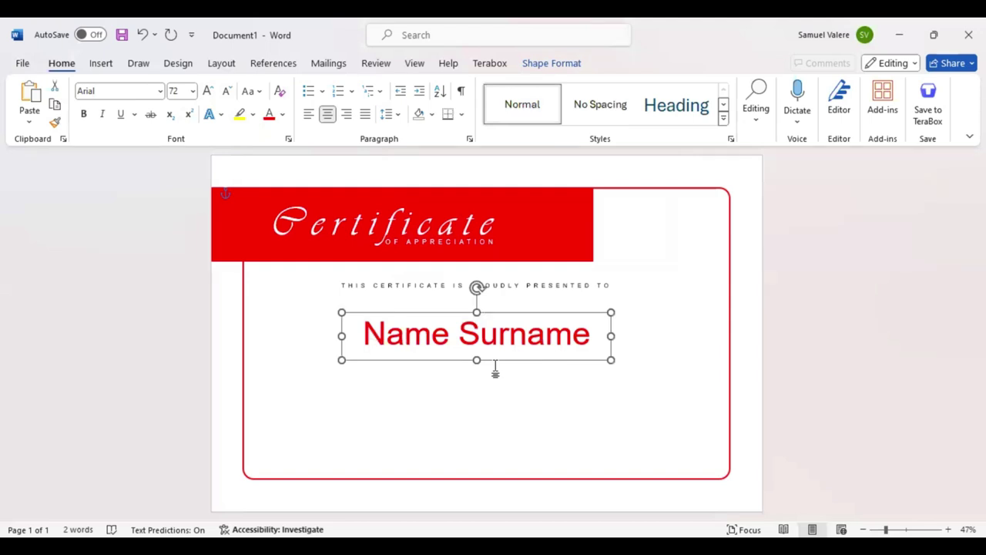
Step: Drag the Name Surname box and the presented-to line onto the green page-centre guide
left_click_drag(495, 368, 506, 358)
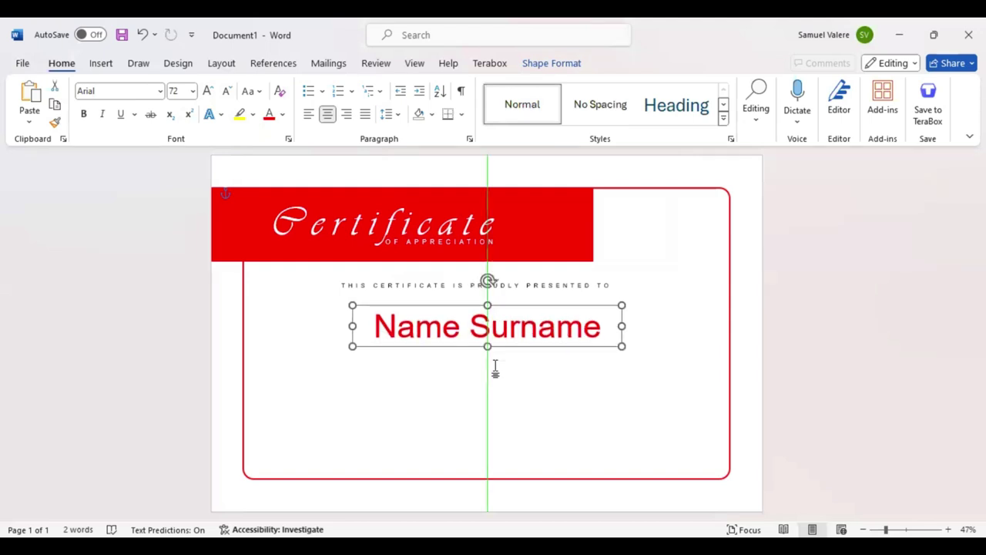
left_click_drag(496, 367, 496, 369)
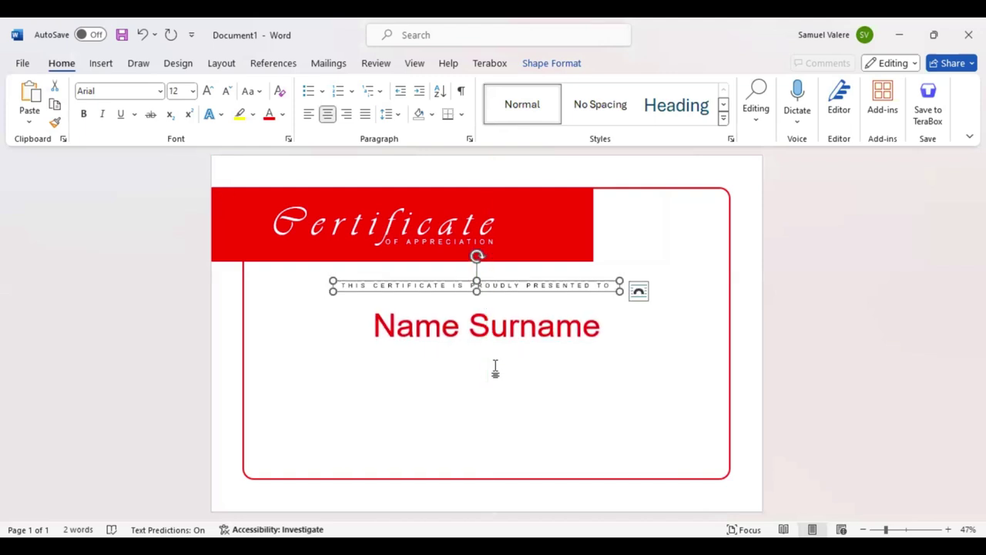
left_click_drag(572, 281, 579, 280)
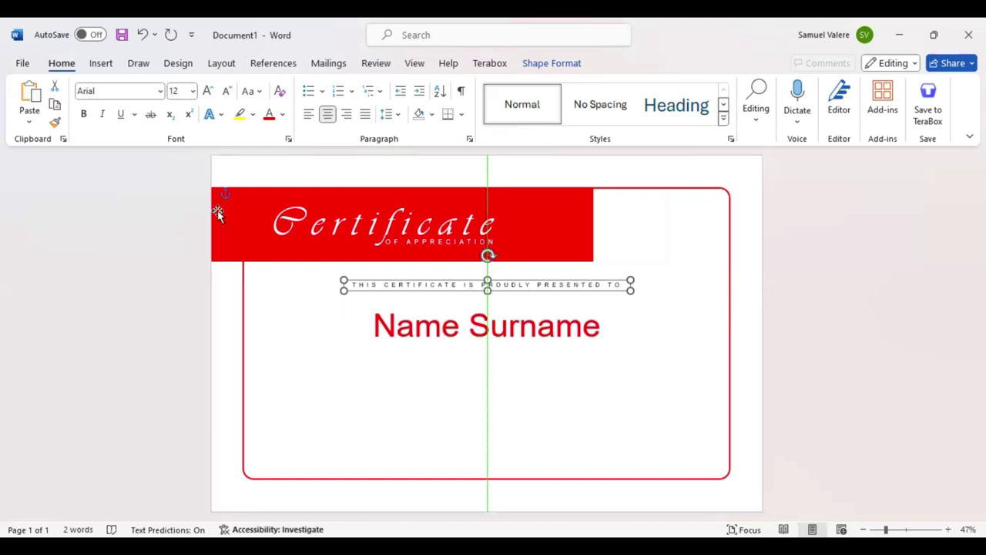
left_click(101, 63)
Step: Draw a rounded rectangle over Name Surname with No Fill and a thin outline weight
left_click(207, 86)
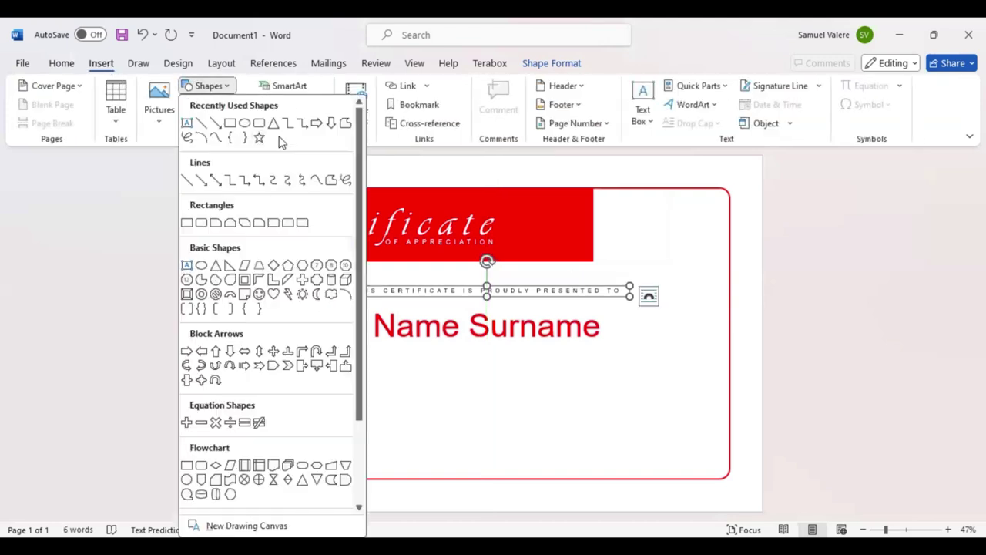
left_click(259, 125)
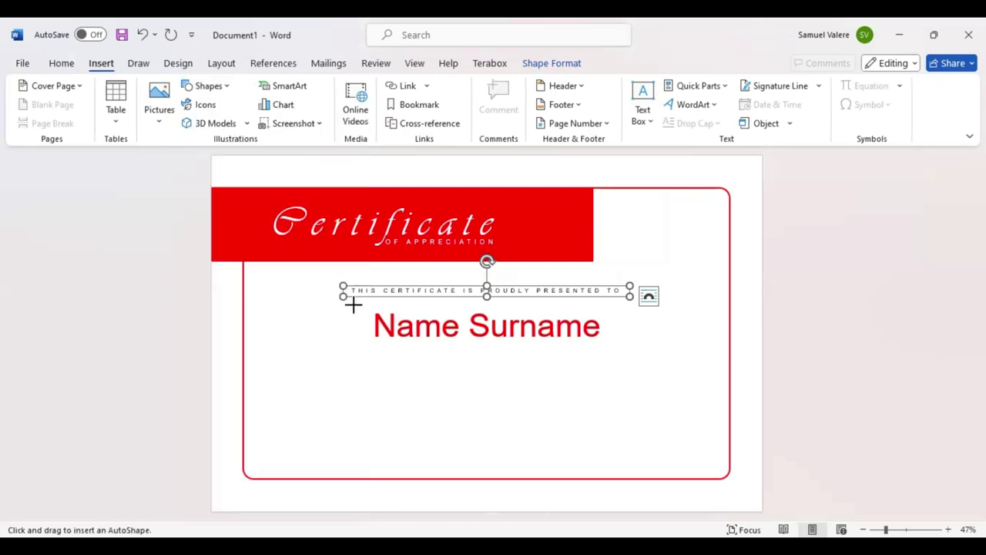
left_click_drag(353, 305, 627, 352)
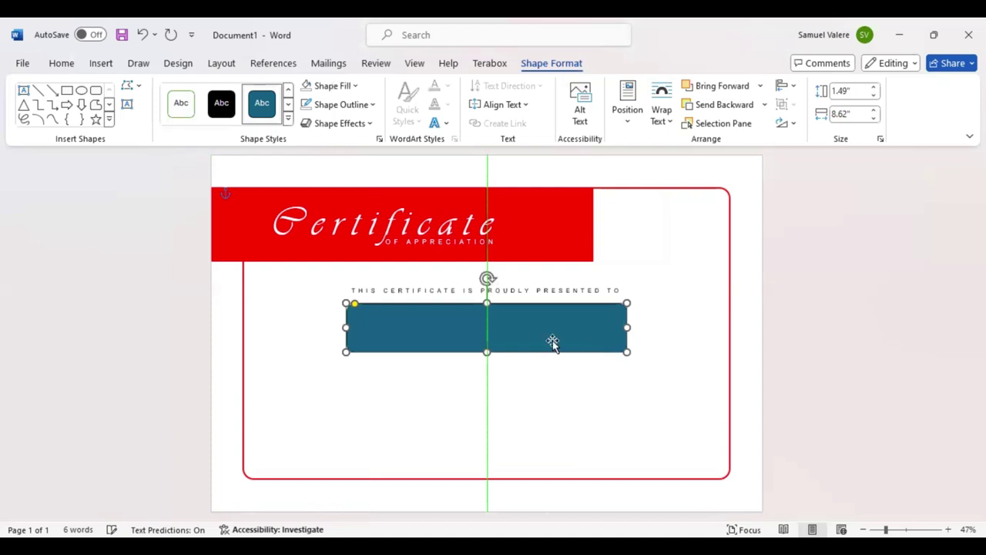
left_click(308, 86)
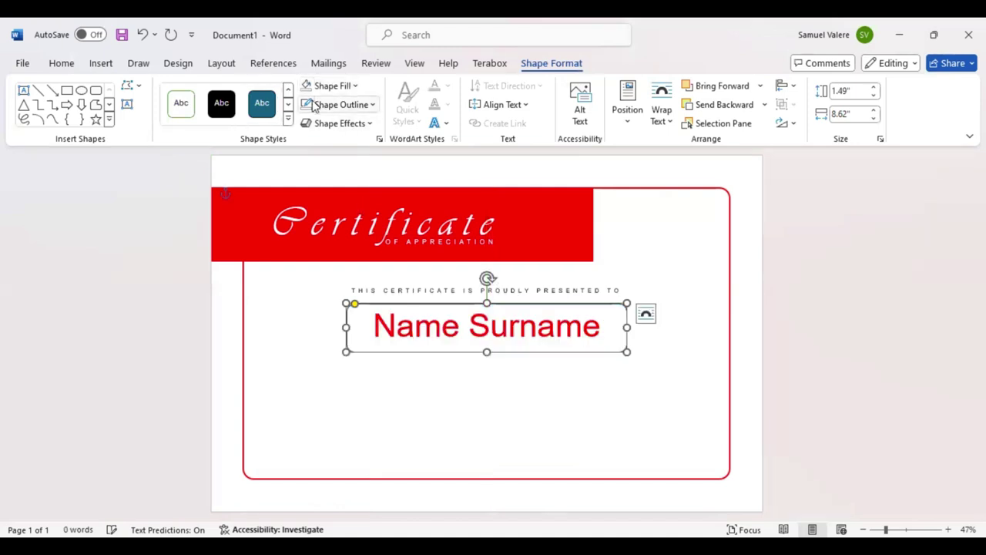
left_click(374, 106)
mouse_move(336, 337)
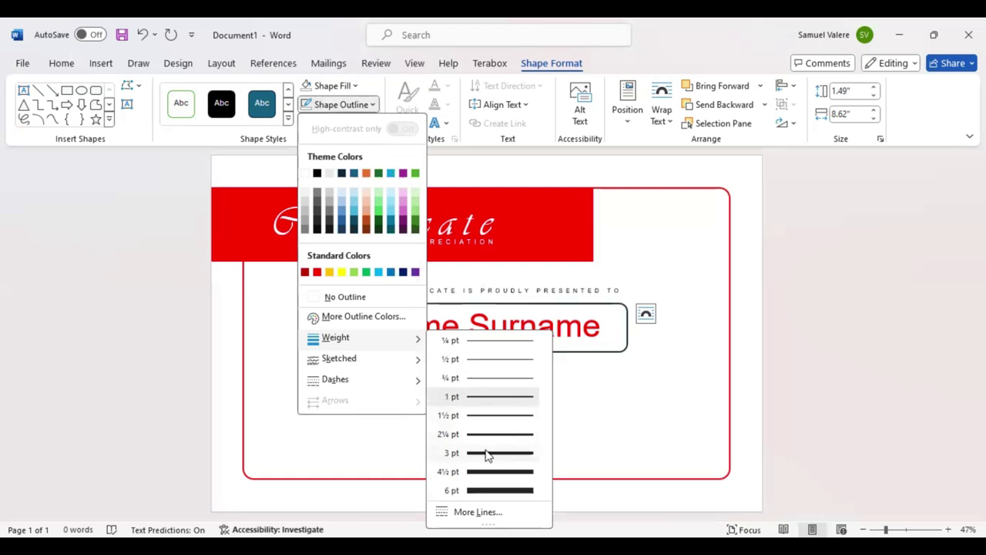
left_click(370, 112)
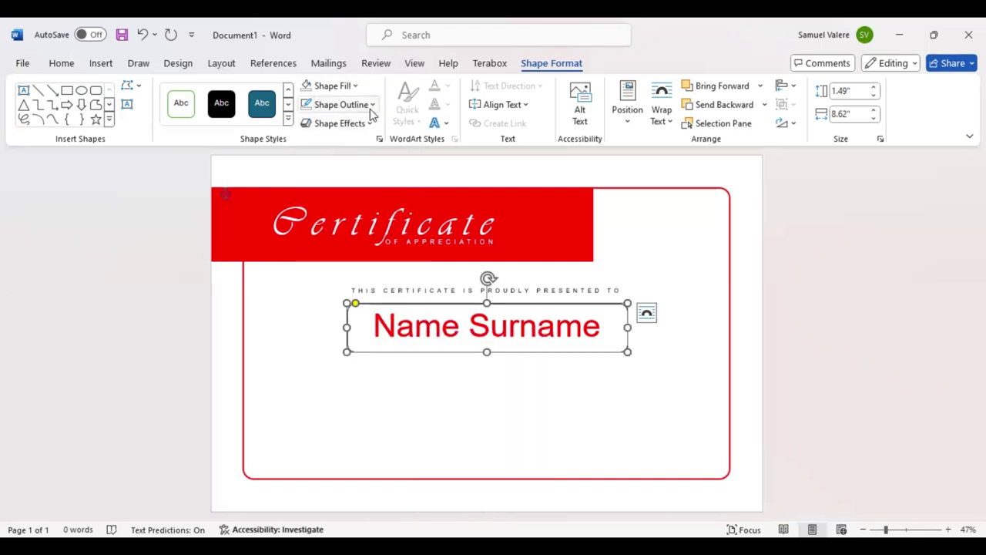
left_click(374, 106)
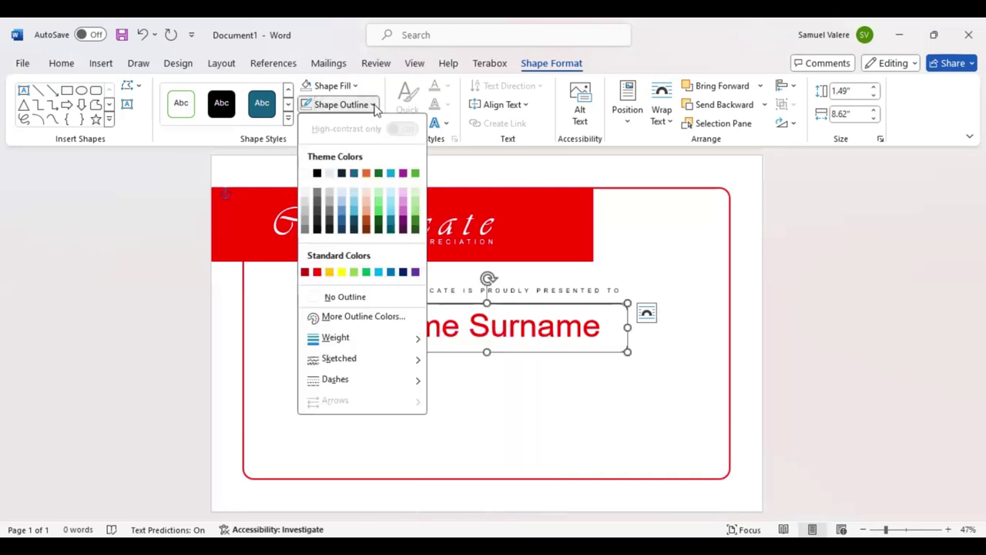
left_click(375, 172)
Step: Make the frame's outline black and pull its bottom edge up slightly
left_click(373, 107)
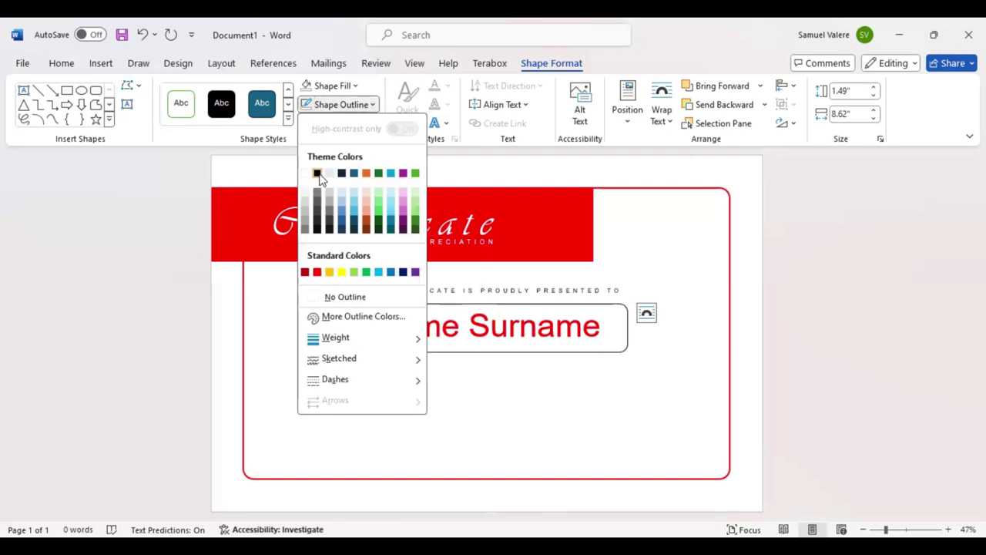
left_click(476, 365)
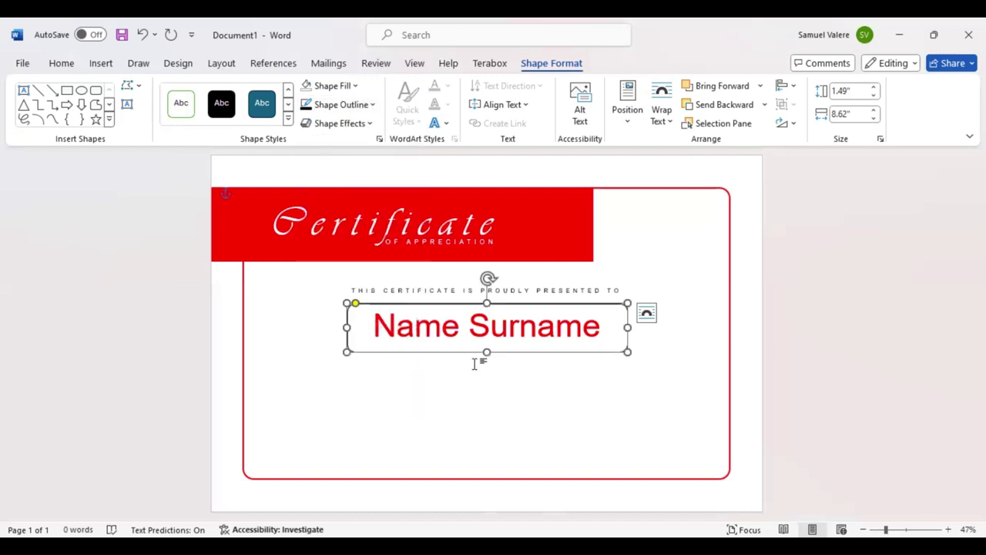
left_click(500, 367)
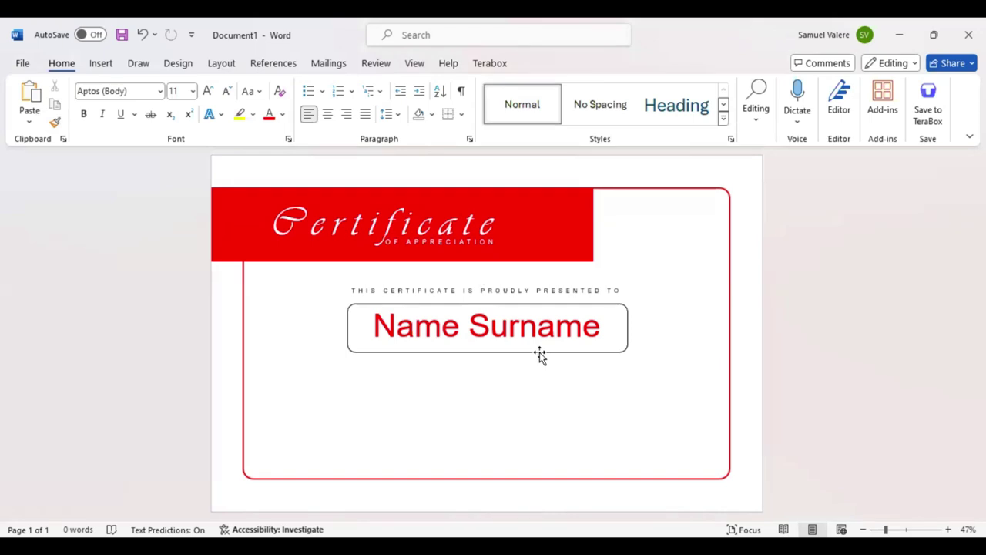
left_click(488, 349)
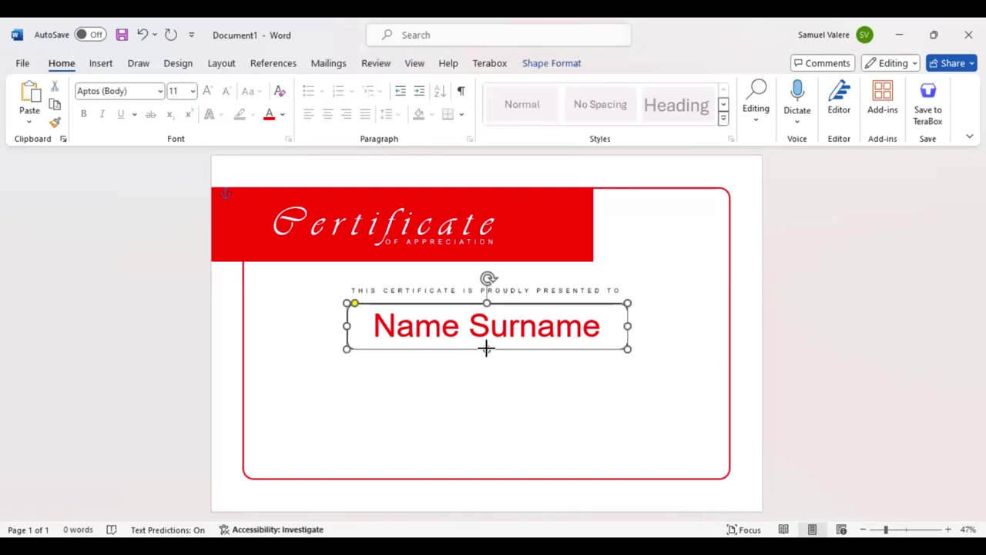
left_click_drag(485, 349, 487, 348)
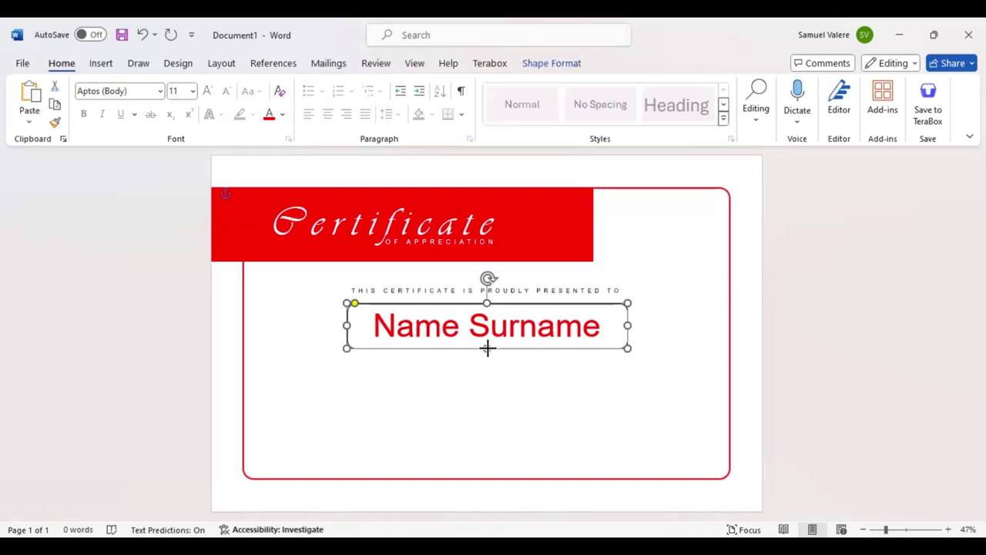
left_click(491, 399)
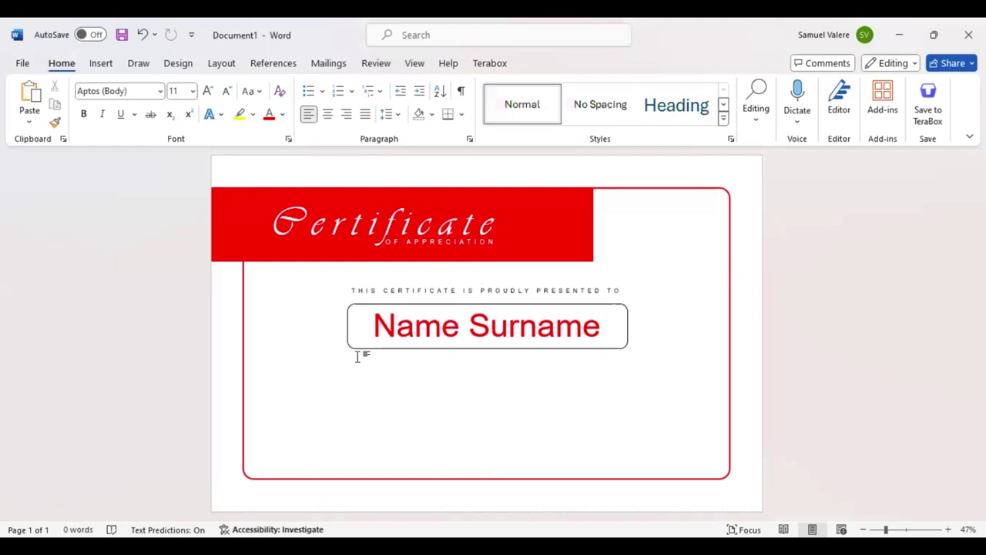
left_click(101, 64)
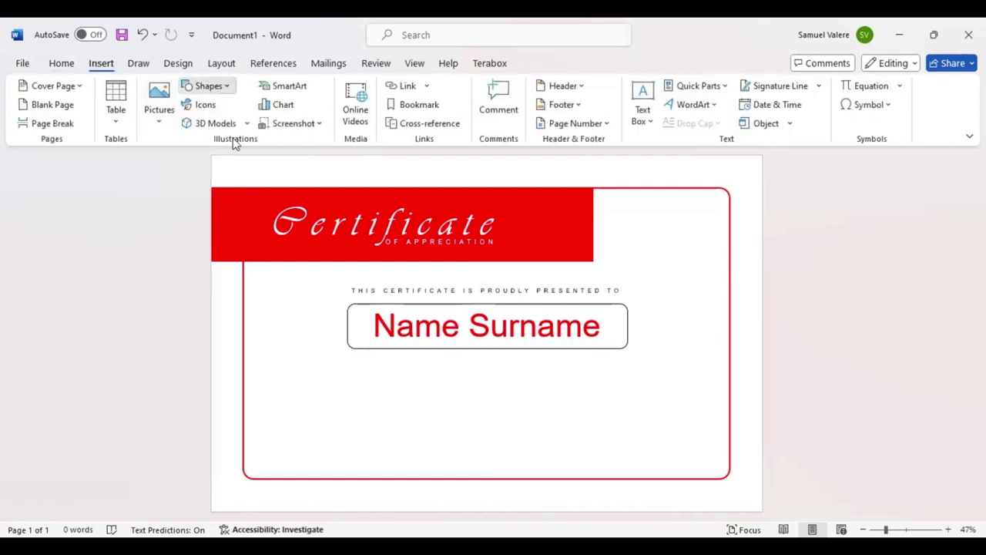
Step: Draw an empty text box beneath the Name Surname frame, undoing an accidental image paste
left_click(209, 86)
left_click(628, 405)
left_click(208, 86)
left_click(390, 381)
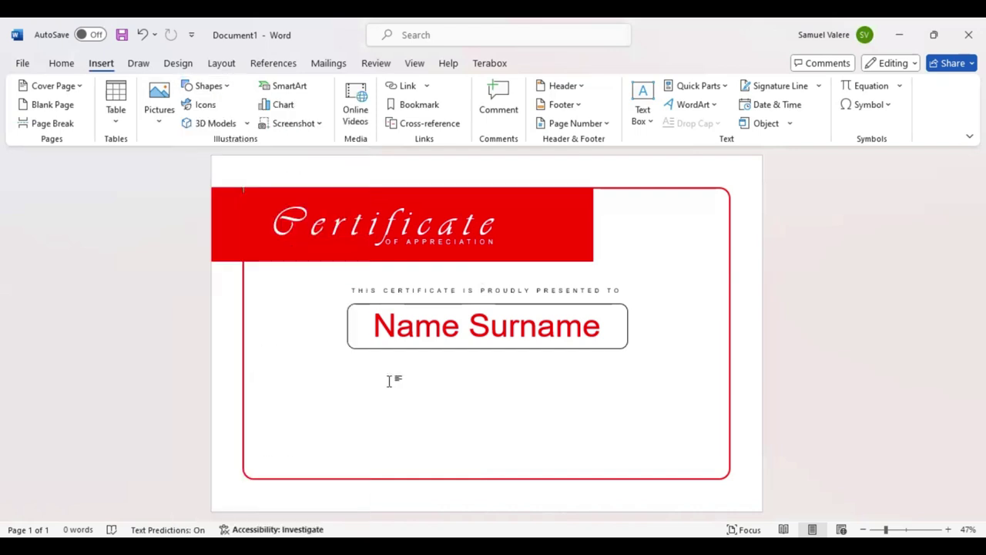
left_click(208, 86)
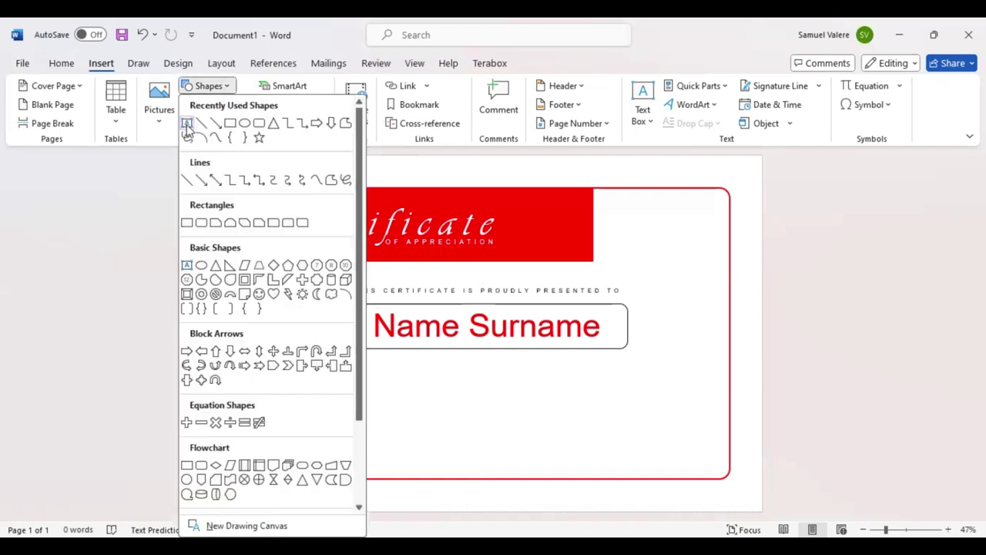
left_click(186, 123)
left_click_drag(368, 378, 652, 443)
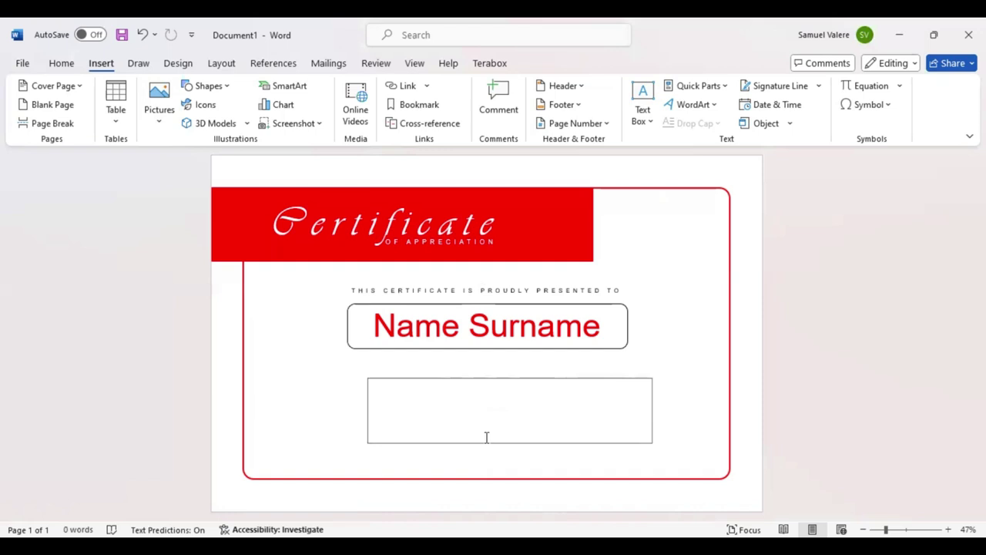
key("ctrl+v")
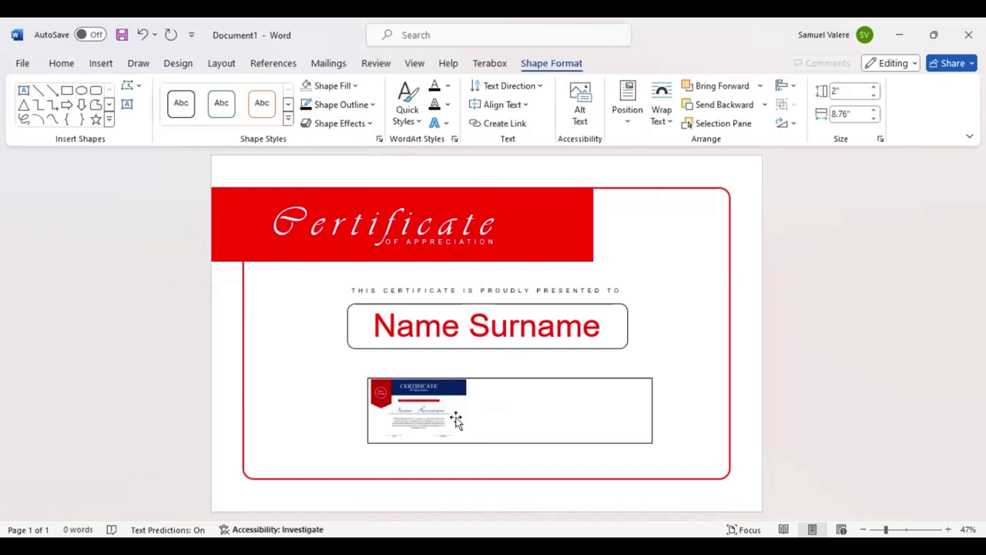
key("ctrl+z")
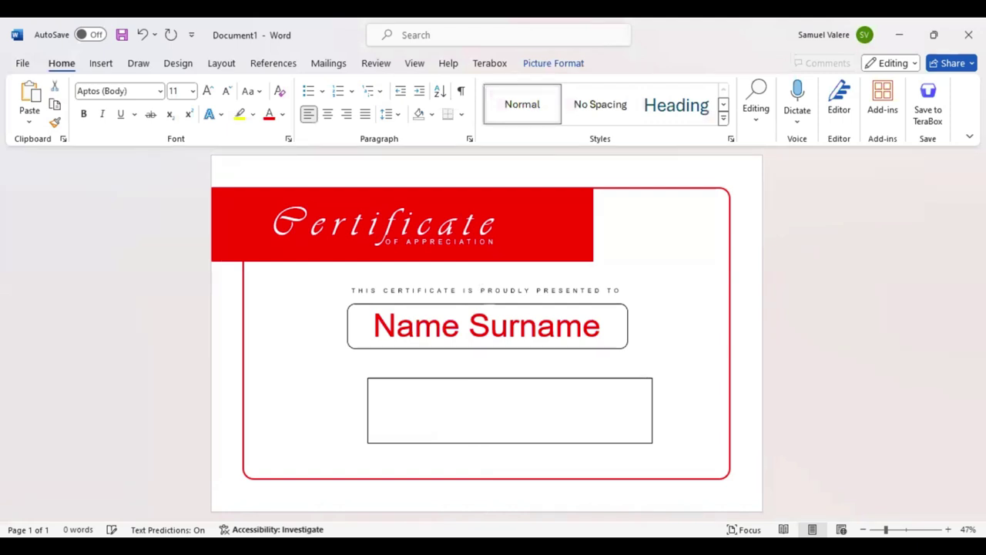
Step: Paste the appreciation paragraph into the box and centre-align its text
left_click(409, 405)
key("ctrl+v")
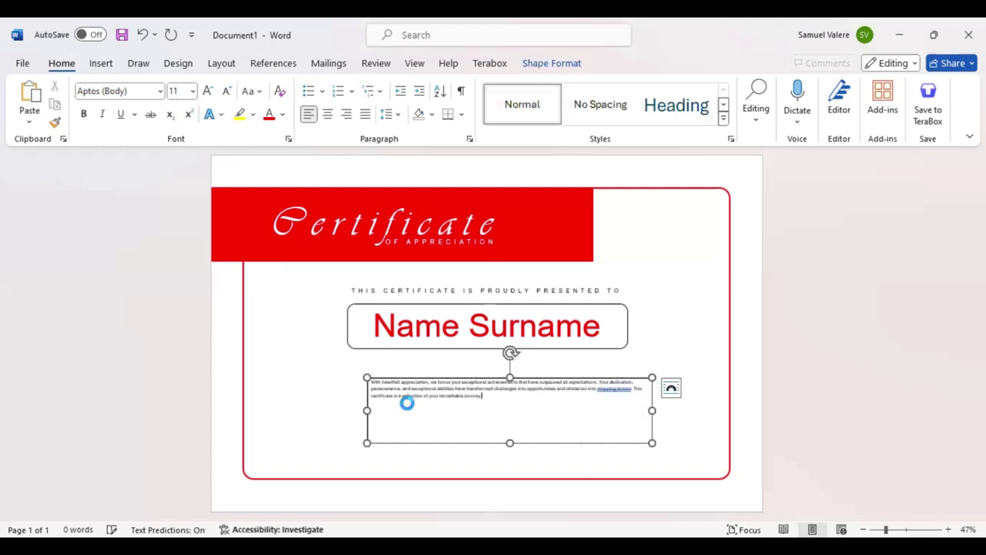
left_click_drag(407, 402, 373, 385)
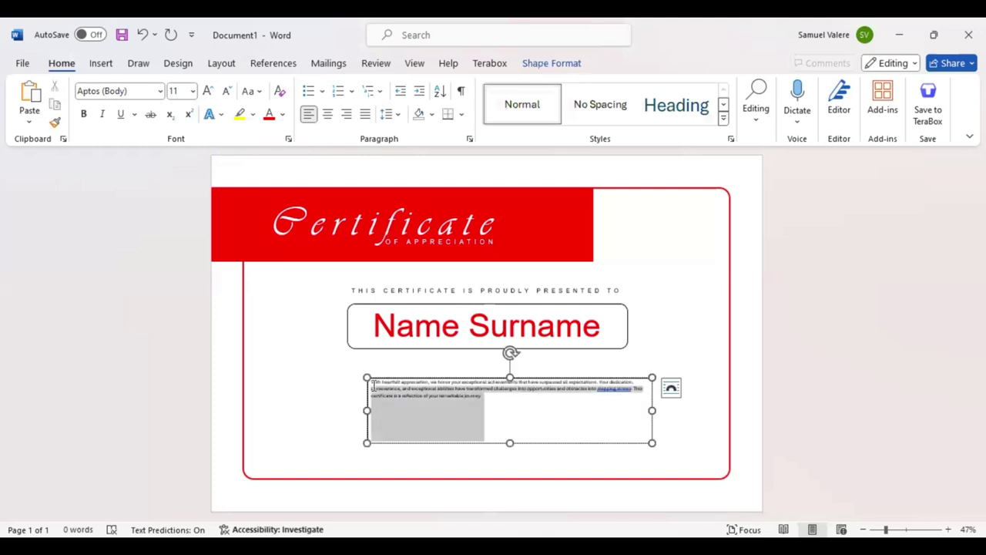
left_click(306, 114)
left_click(329, 115)
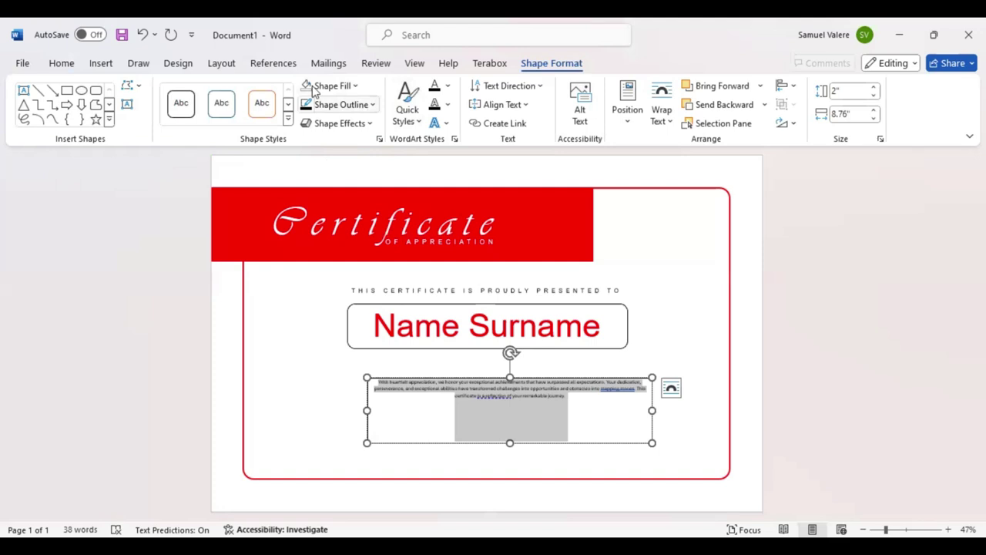
Step: Set the paragraph to Arial 18 pt and move the box centred under the name
left_click(62, 65)
left_click(139, 93)
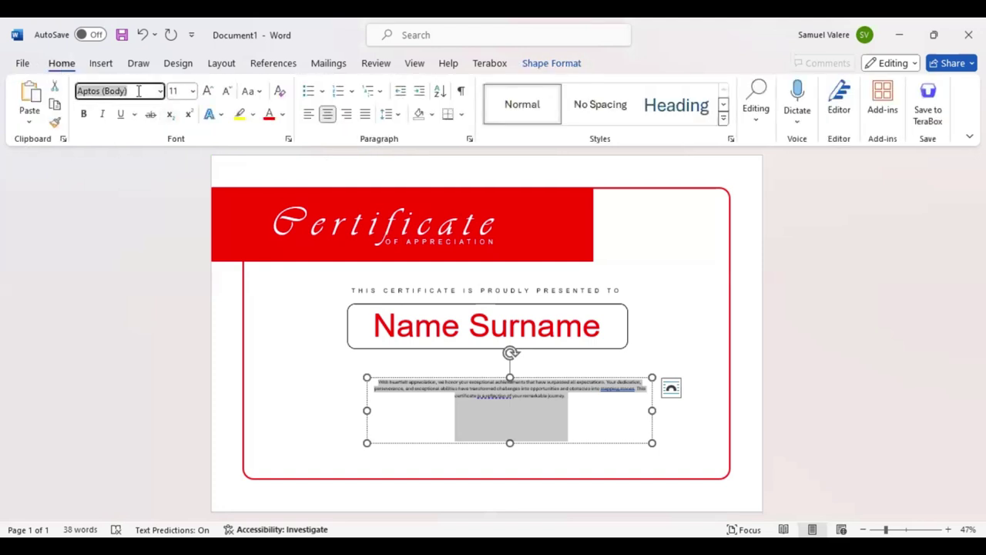
key("Up")
type("ar")
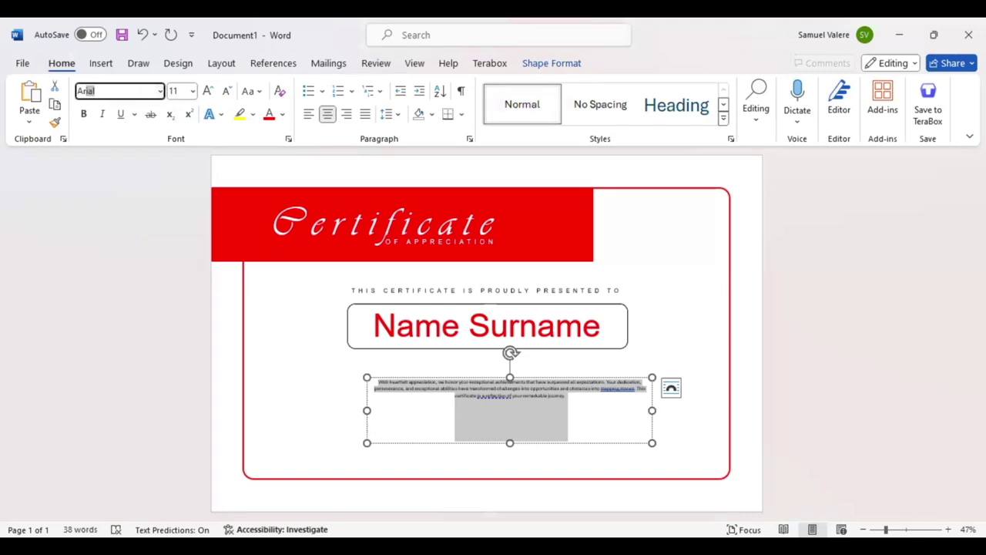
key("Return")
left_click(207, 91)
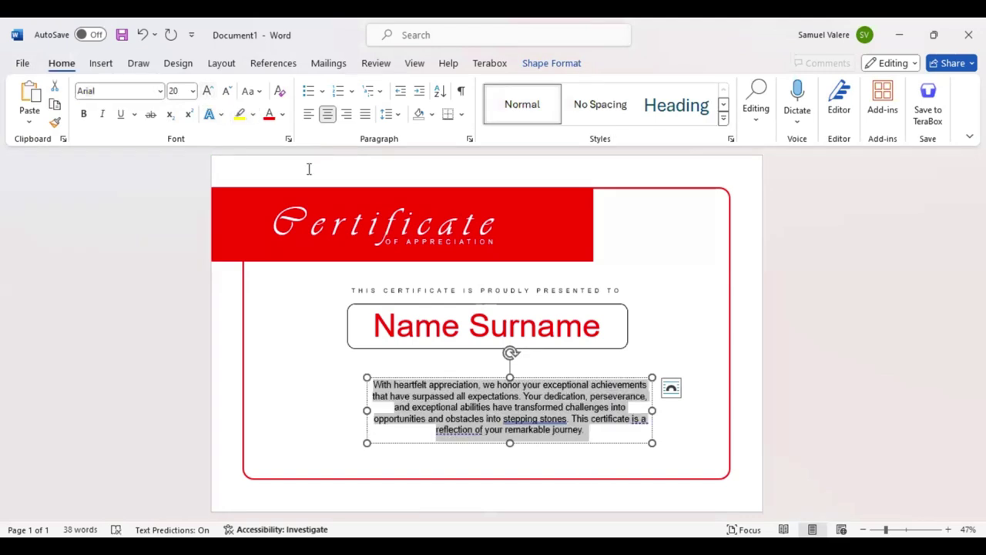
left_click(228, 92)
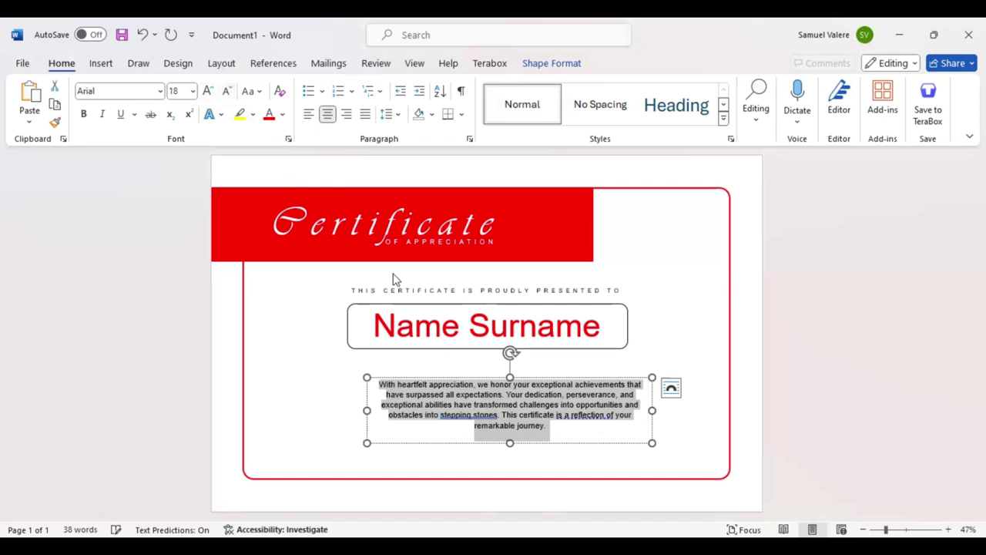
left_click_drag(432, 377, 409, 361)
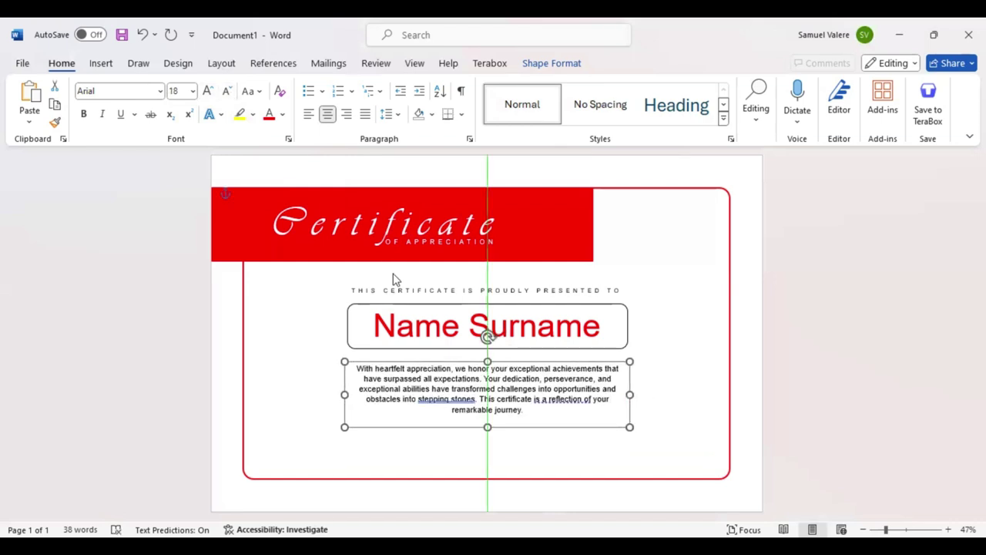
key("Up")
key("Up")
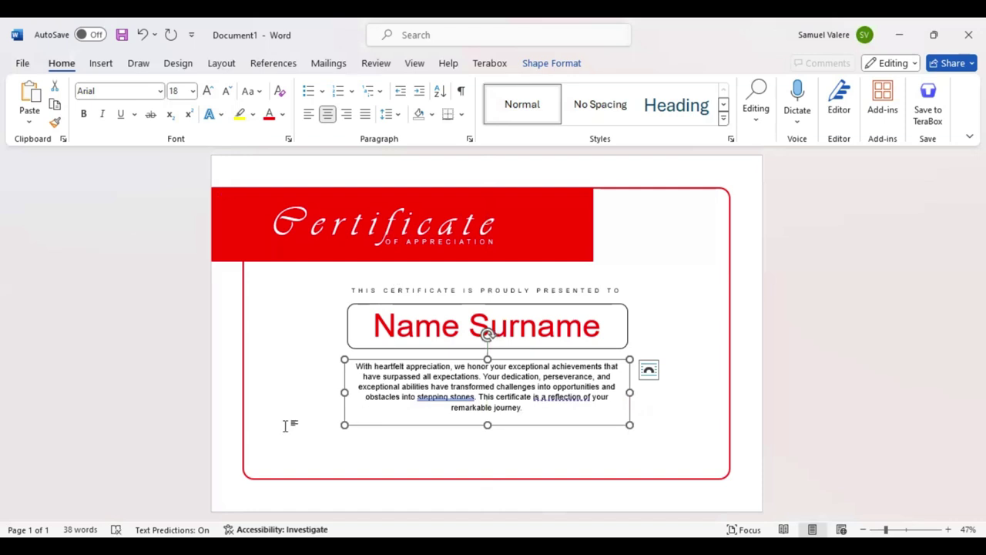
Step: Draw a small text box at bottom left with 'Signature' centred inside it
left_click(100, 66)
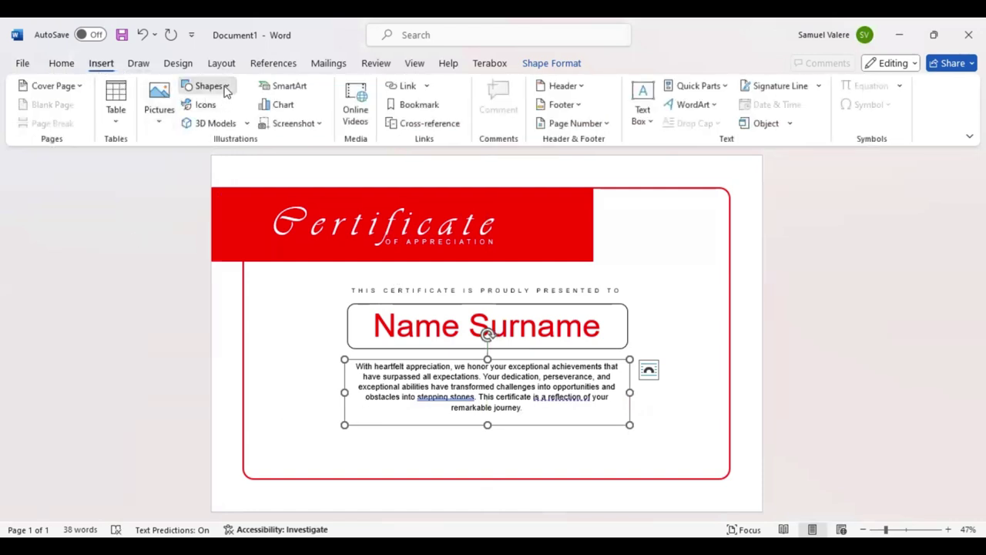
left_click(208, 85)
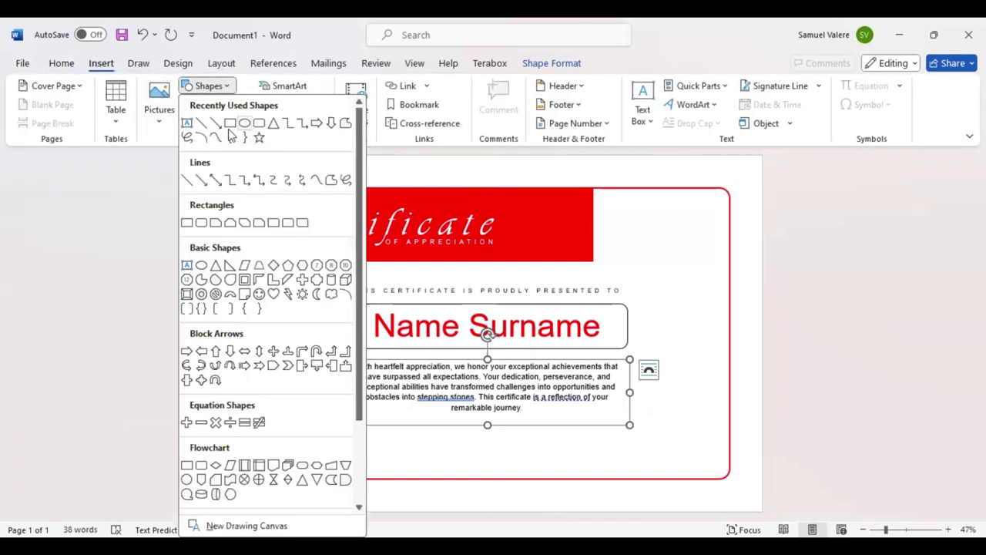
left_click(188, 125)
left_click_drag(344, 457, 402, 472)
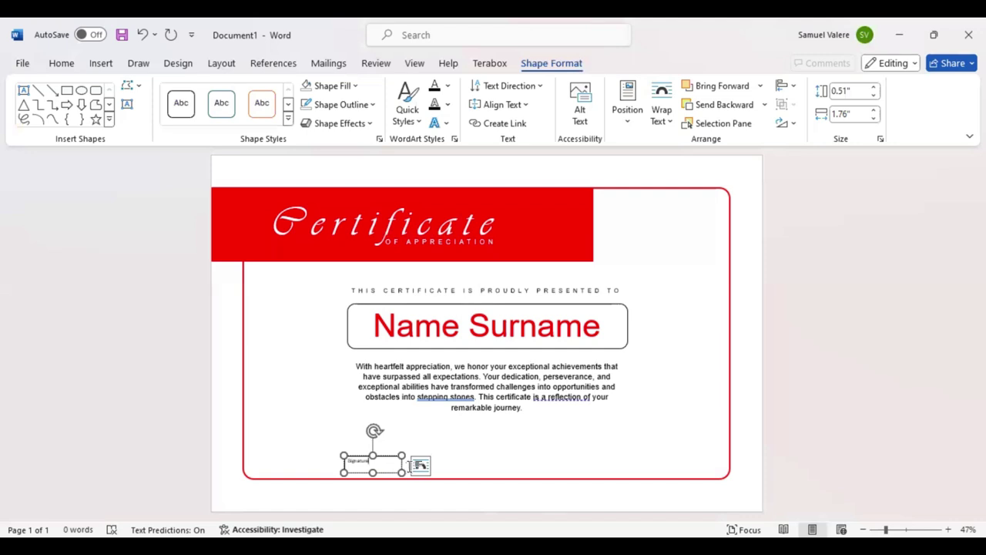
left_click_drag(371, 462, 346, 462)
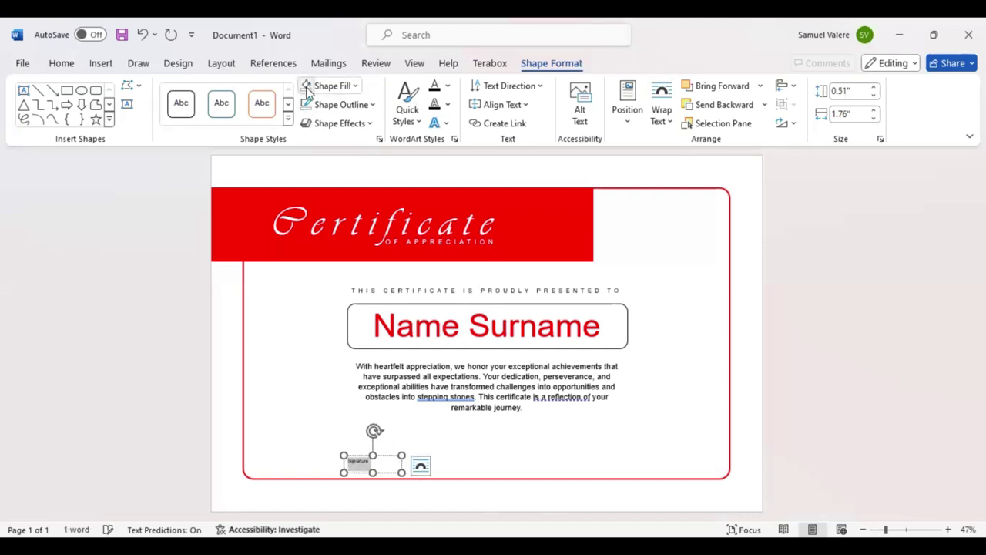
left_click(61, 63)
left_click(328, 113)
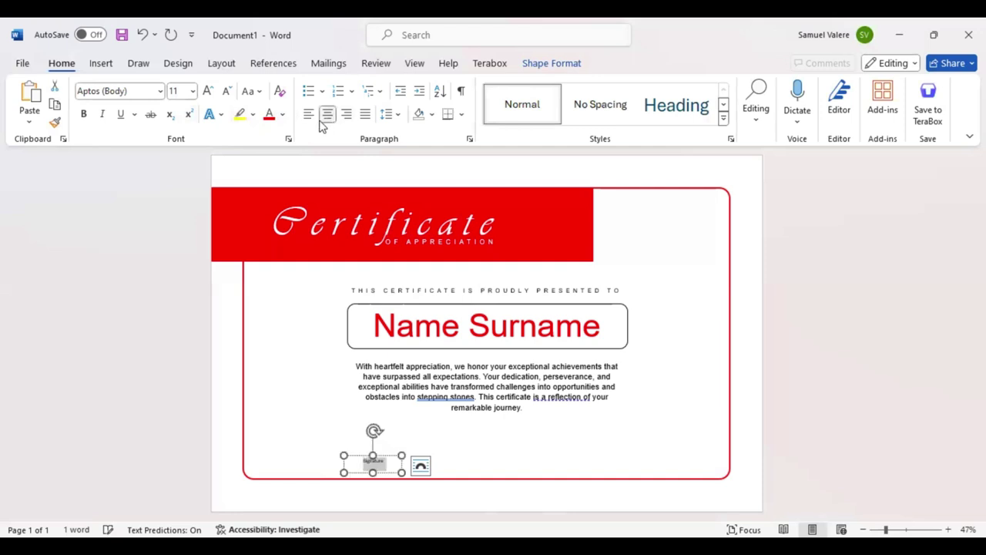
Step: Set the Signature text to Arial 16 and adjust the box's size and position
left_click(115, 91)
type("Arial")
key("Return")
left_click(251, 91)
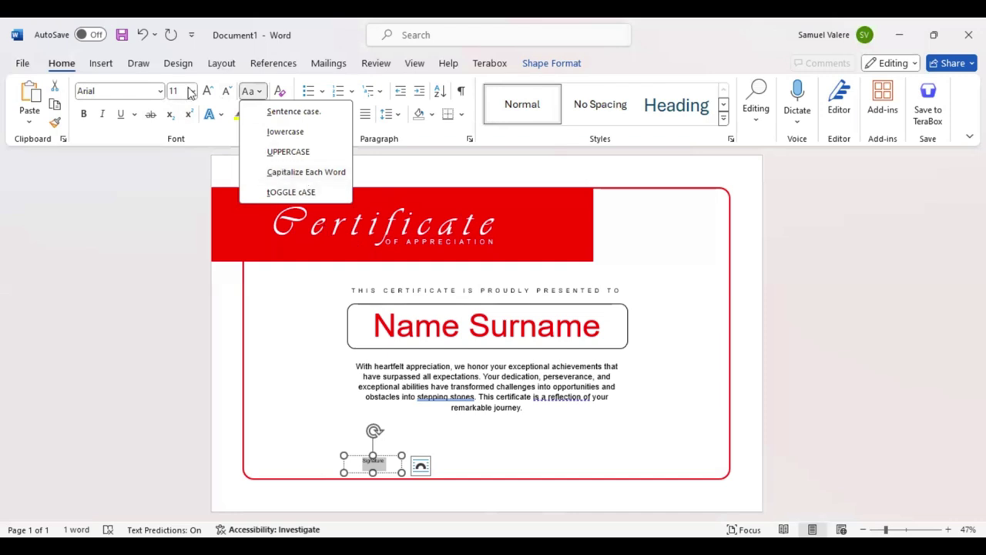
left_click(208, 91)
left_click(209, 91)
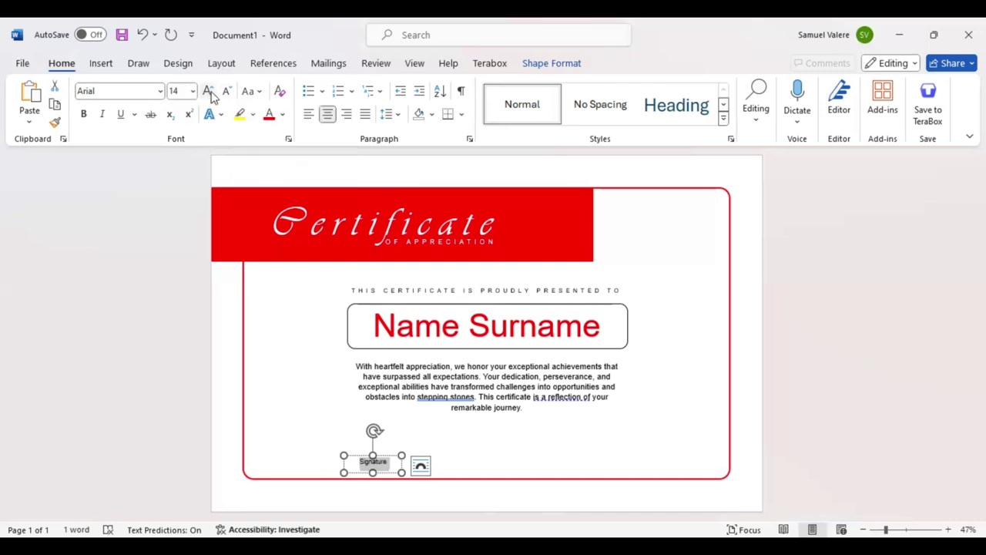
left_click(208, 91)
left_click_drag(373, 473, 413, 466)
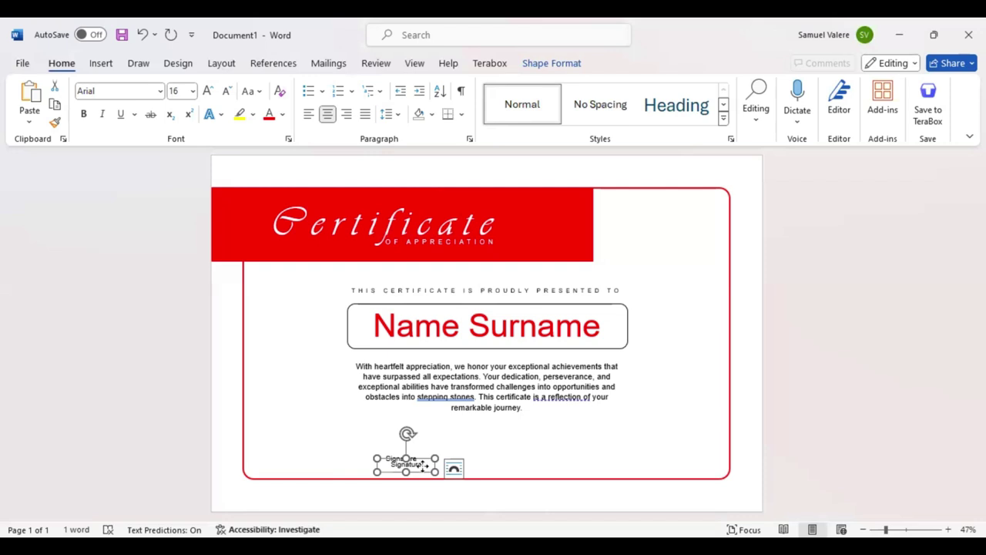
left_click_drag(414, 465, 415, 466)
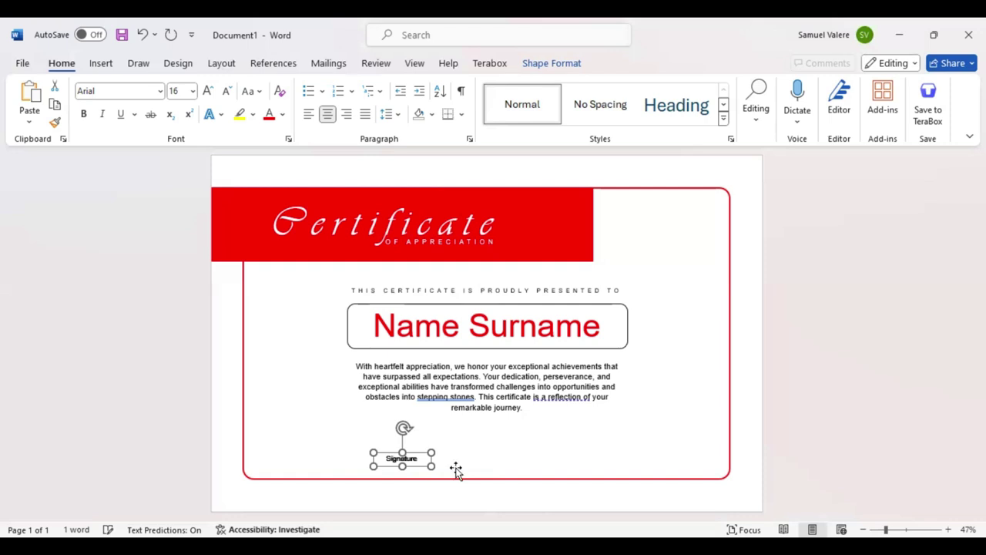
Step: Copy the Signature box to the right side, then shift both to balance around the page centre
left_click_drag(400, 458, 586, 458)
key("Right")
key("Right")
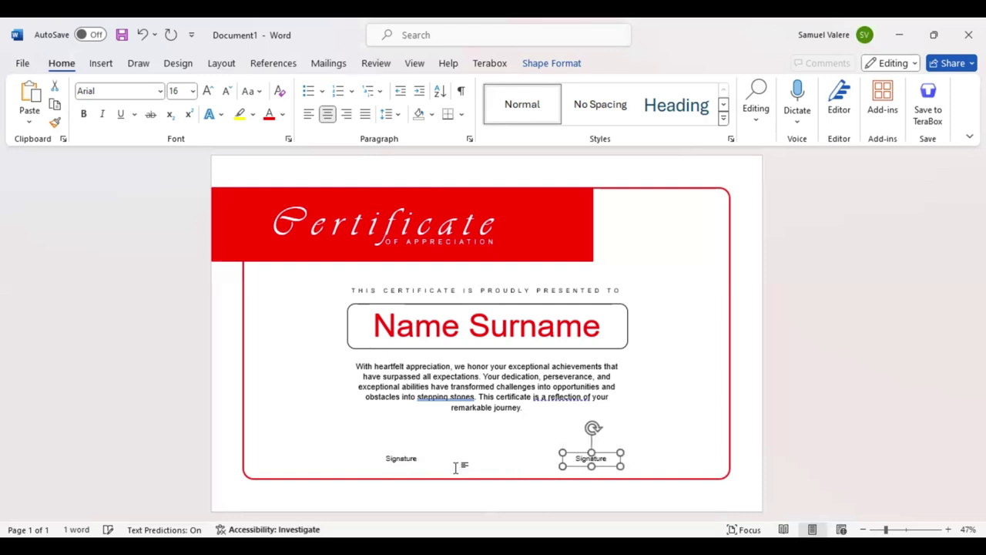
key("Right")
key("Right")
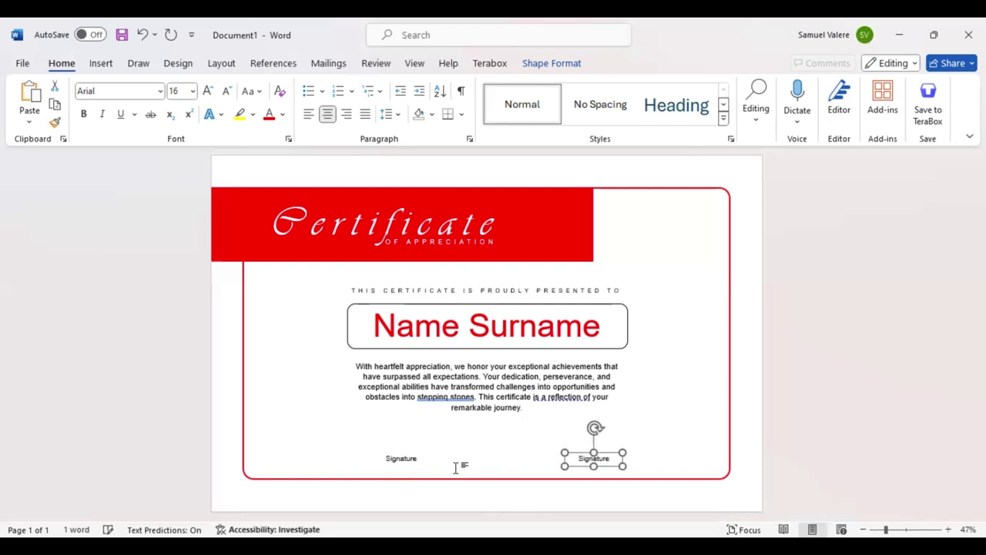
left_click(394, 459, "shift")
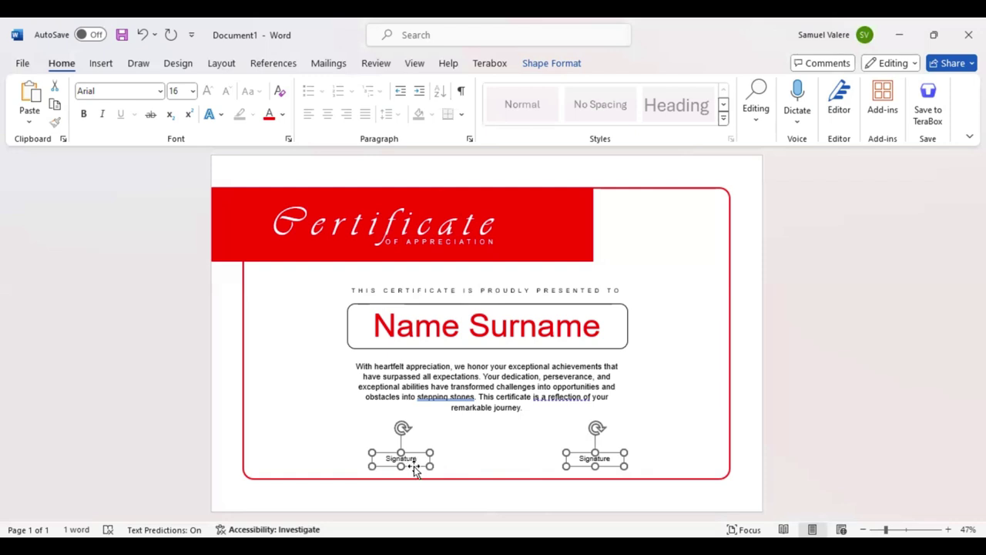
left_click_drag(378, 460, 415, 465)
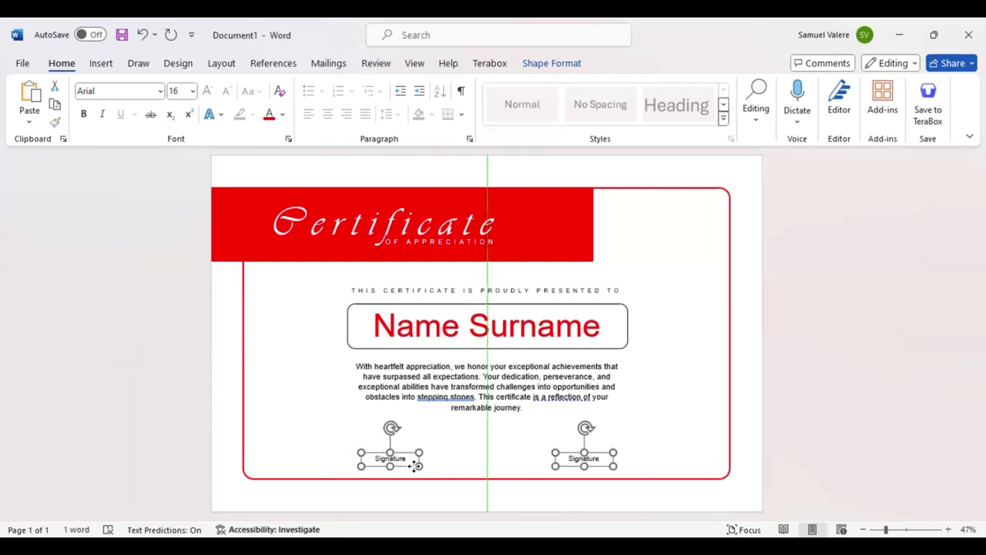
Step: Widen the appreciation paragraph box leftward, shorten it, and recentre it so the text wraps to four lines
left_click(421, 381)
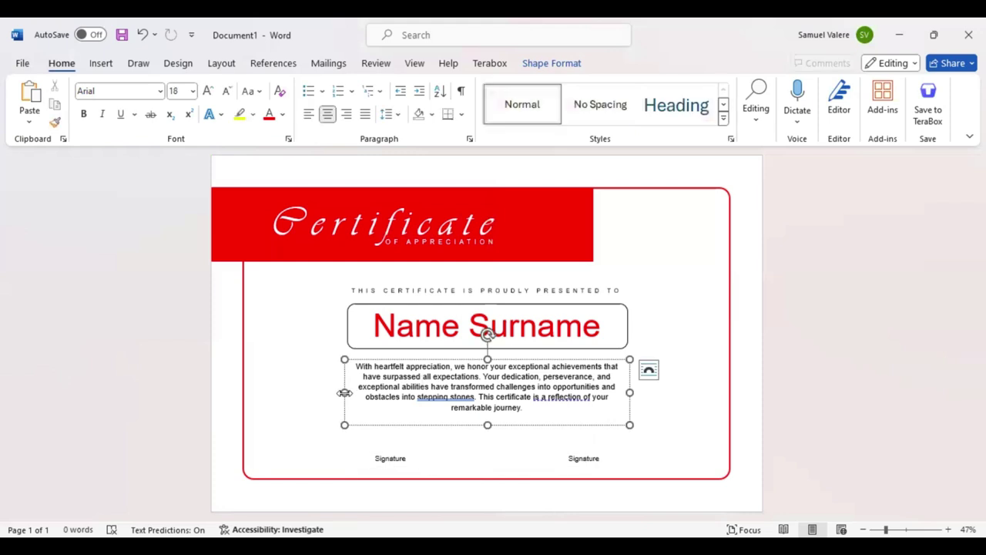
left_click_drag(346, 392, 291, 393)
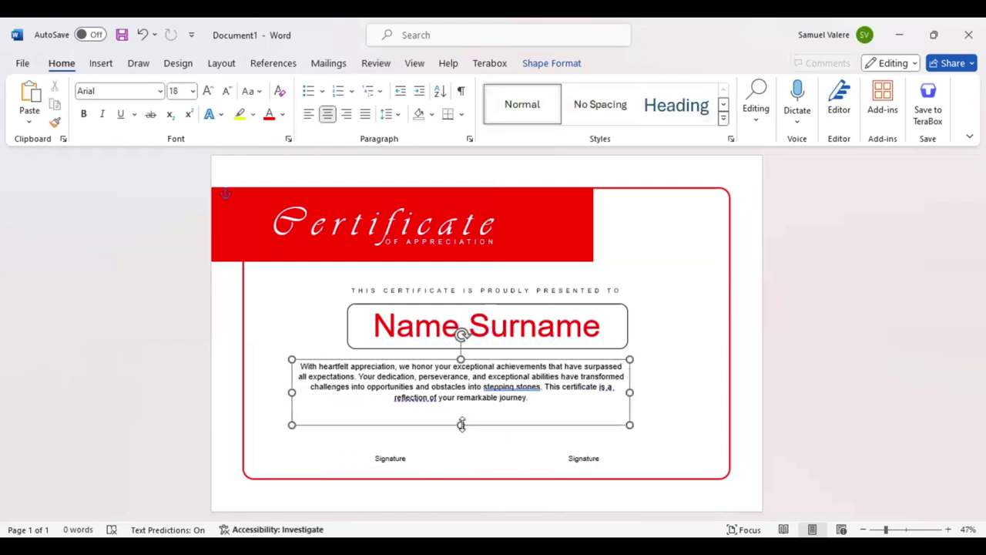
left_click_drag(461, 424, 461, 409)
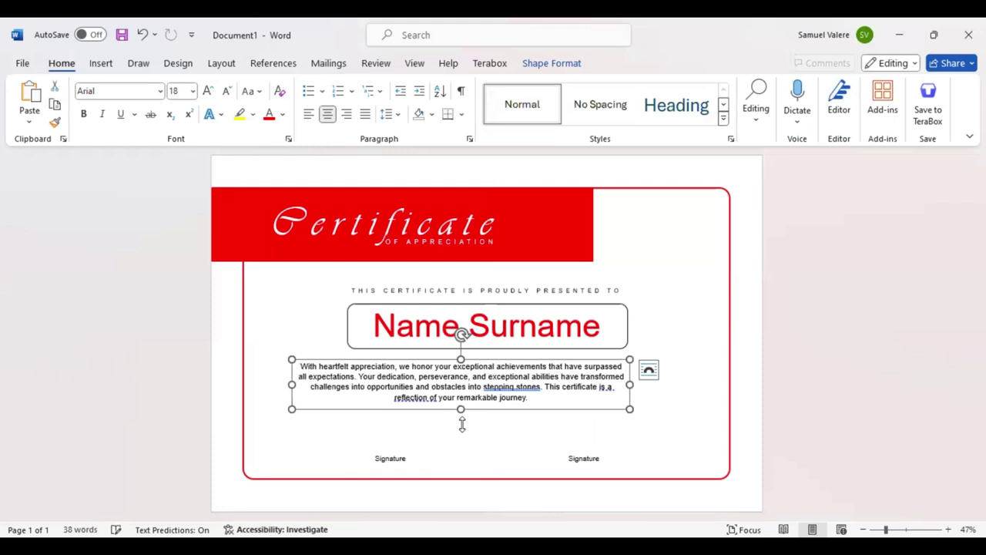
left_click_drag(463, 423, 488, 425)
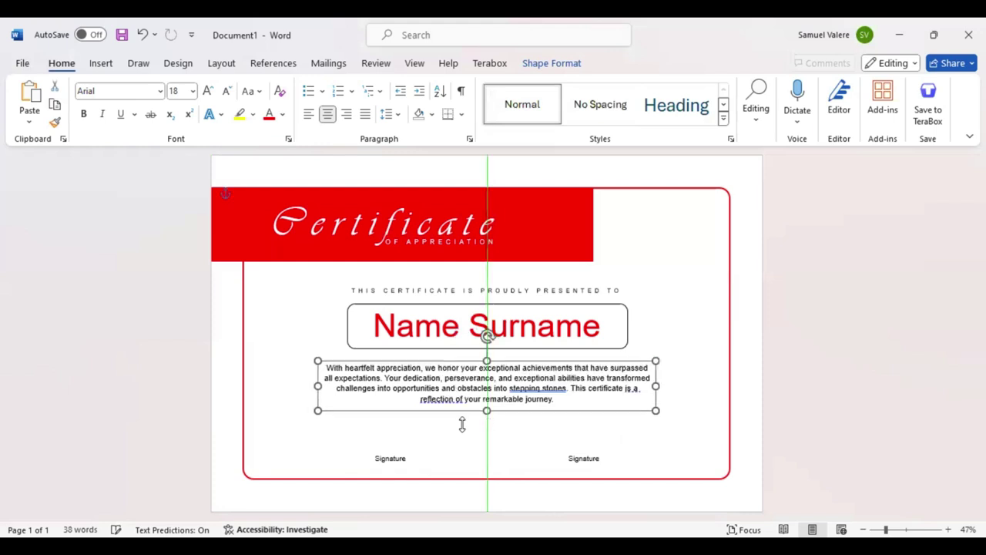
left_click(100, 63)
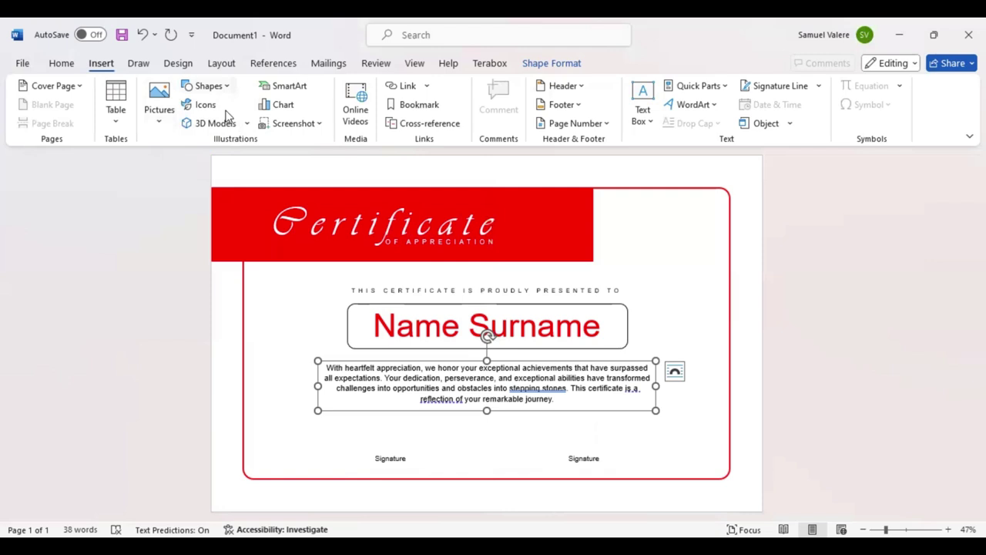
Step: Draw a line above the left Signature label and nudge it into place
left_click(208, 85)
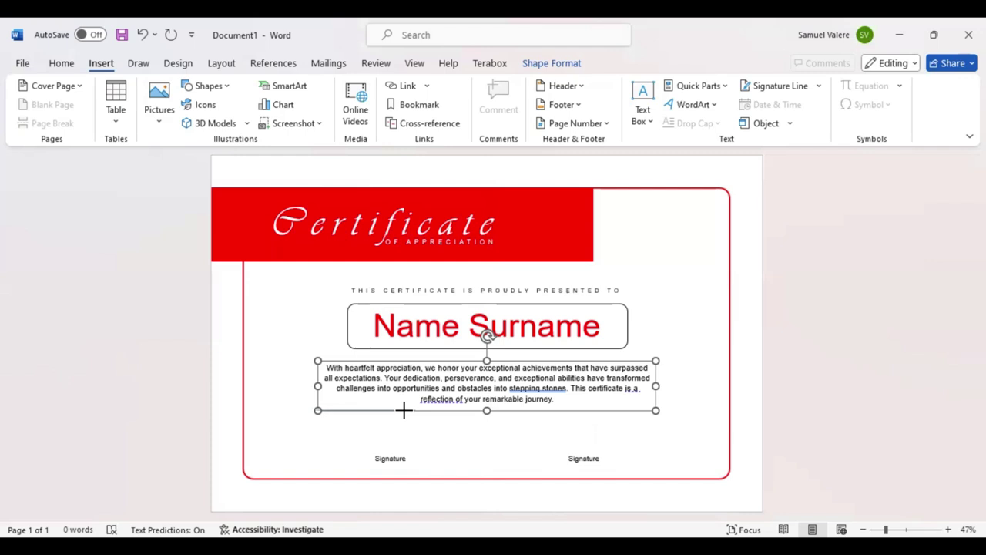
mouse_move(315, 410)
left_mouse_down()
mouse_move(416, 410)
mouse_move(366, 456)
left_mouse_up()
key("Right")
key("Right")
key("Right")
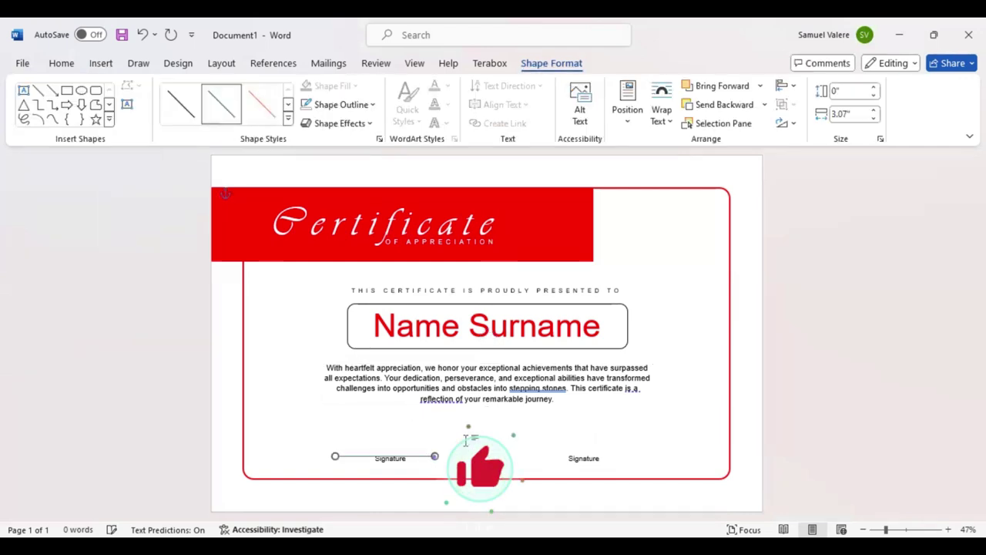
key("Right")
key("Up")
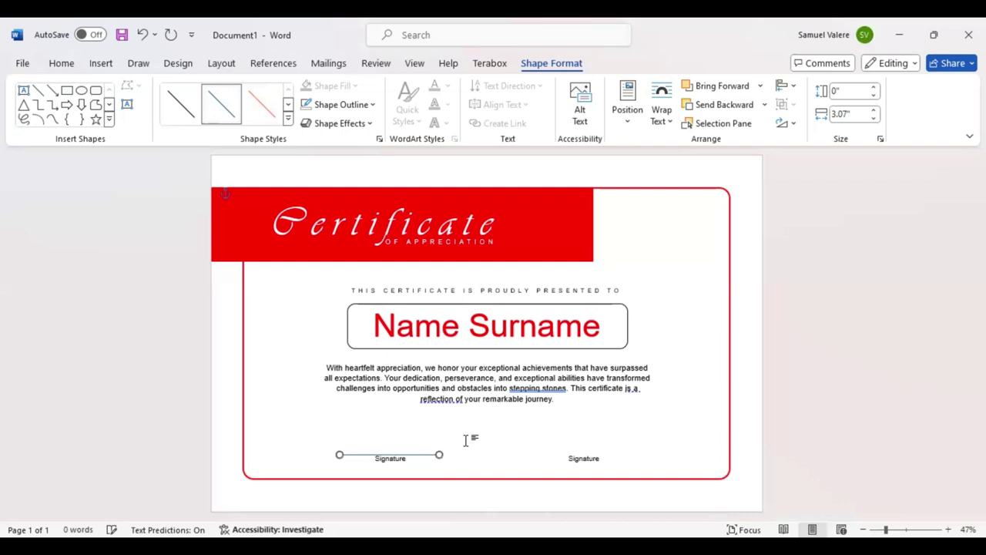
key("Up")
key("Up")
key("Up")
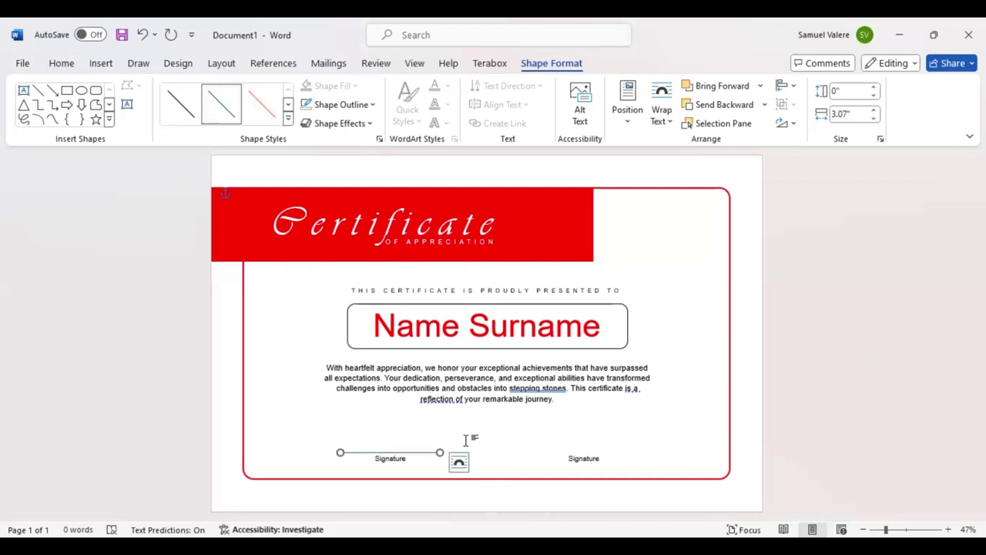
key("Up")
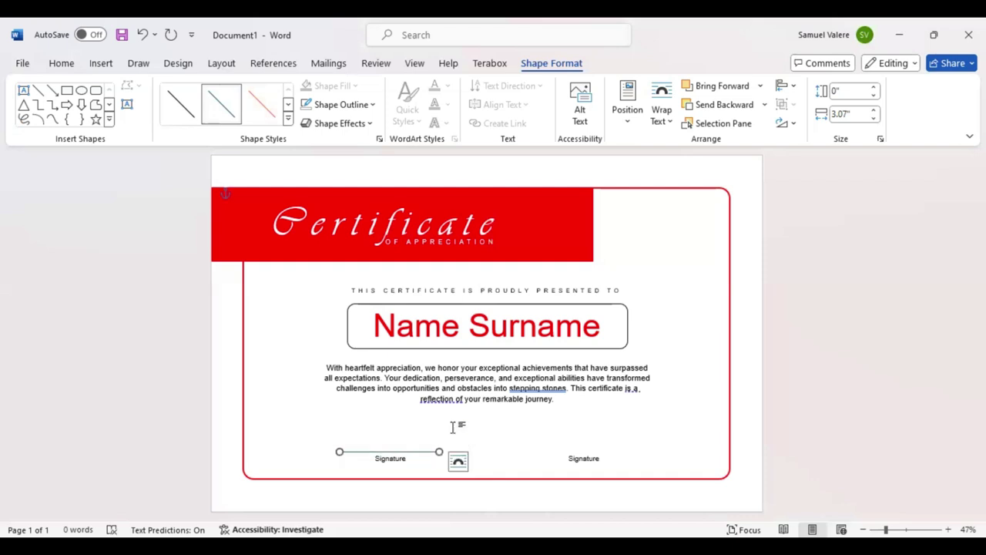
Step: Make the signature line black and duplicate it above the right Signature label
left_click(374, 104)
left_click(320, 171)
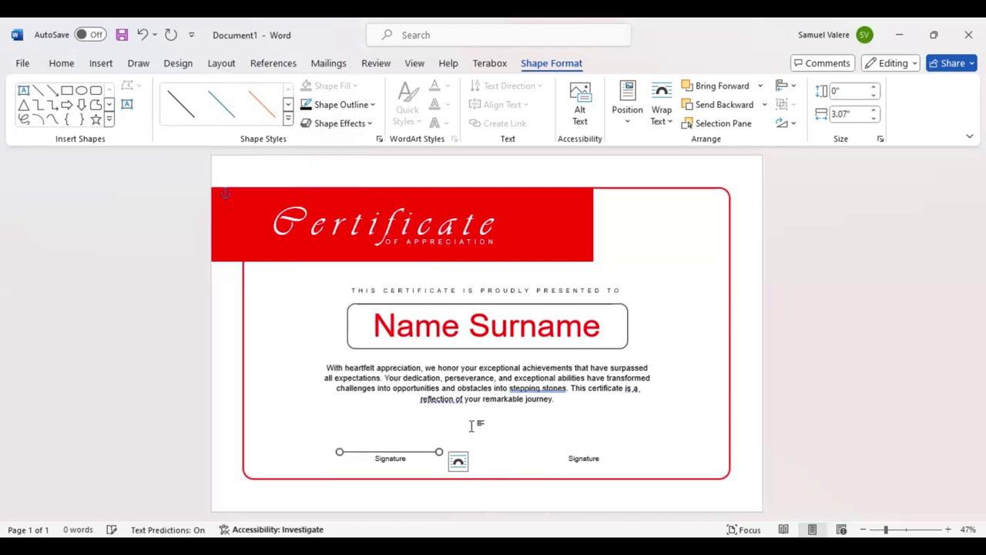
key("Right")
key("Right")
key("Down")
key("Up")
key("Right")
key("Right")
key("Right")
key("Right")
key("Right")
key("Right")
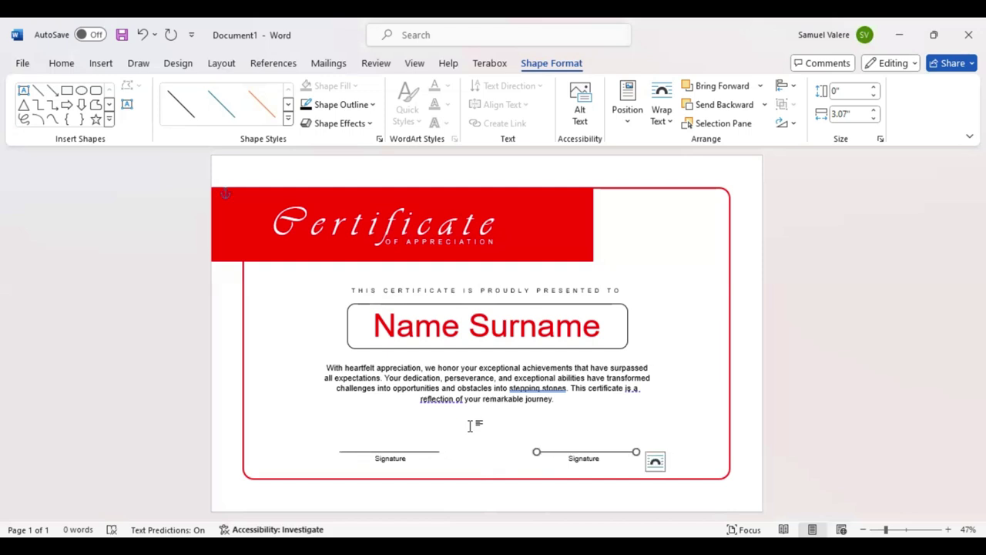
key("Left")
key("Left")
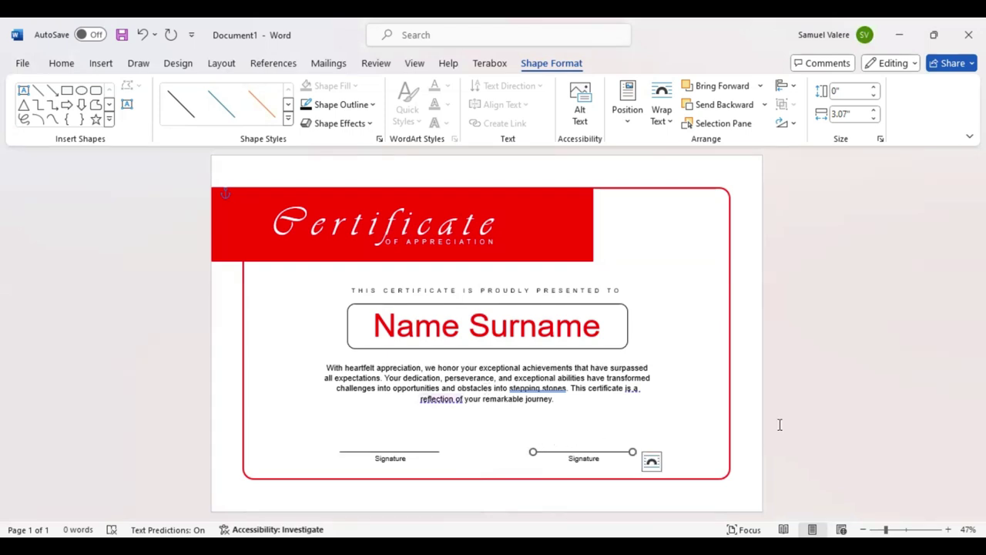
left_click(780, 373)
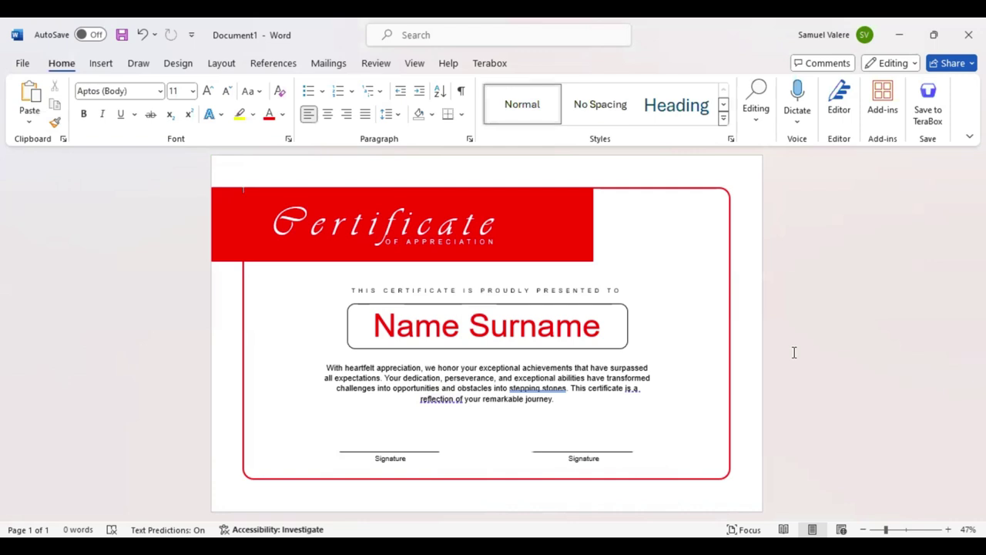
Step: Place a 24-point star shape near the top-right of the page
left_click(99, 65)
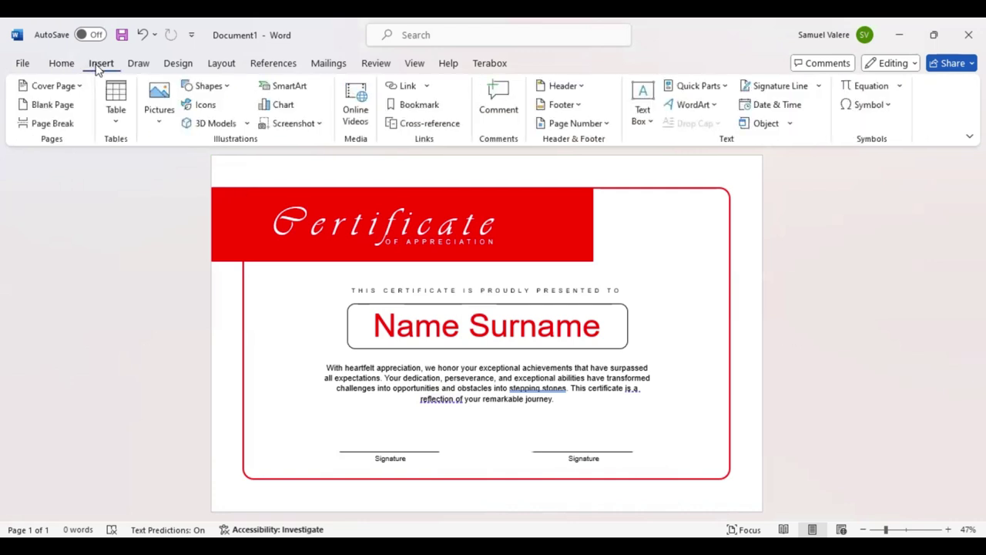
left_click(230, 87)
scroll(312, 354, "down", 3)
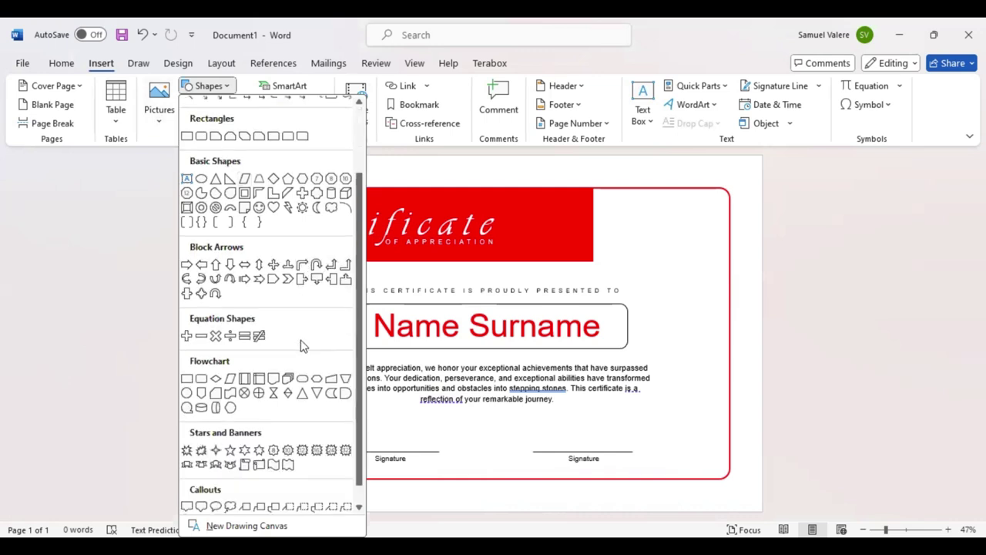
scroll(331, 431, "down", 1)
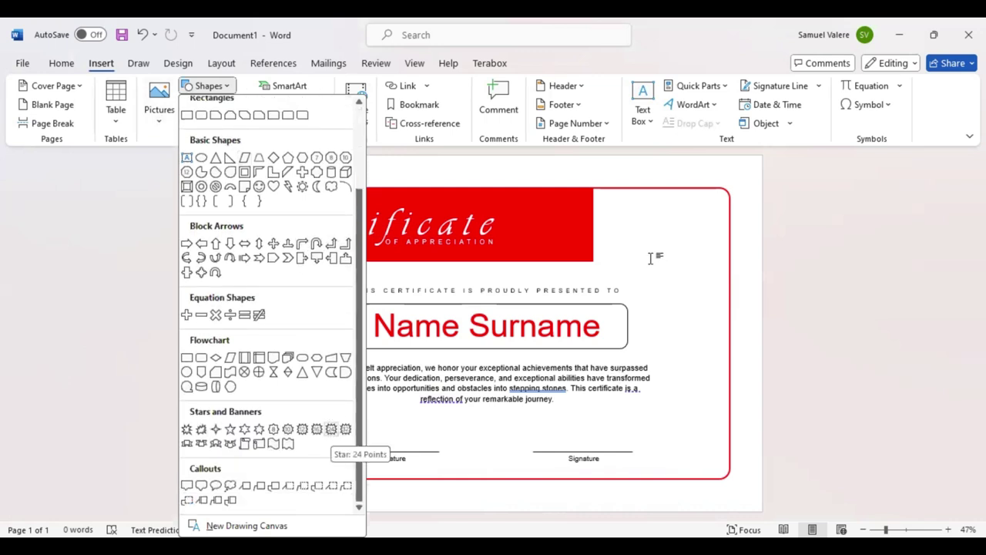
left_click(222, 87)
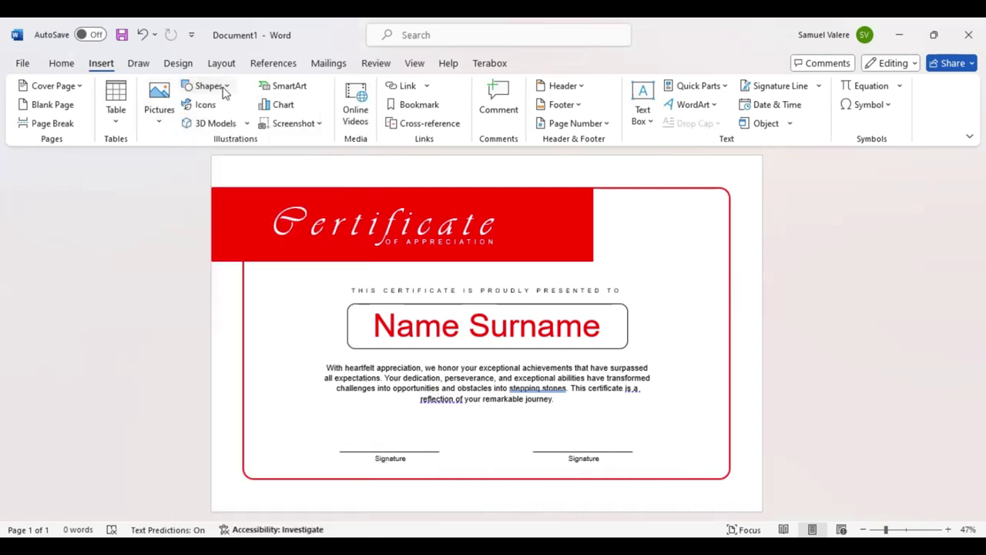
left_click(187, 123)
left_click(637, 222)
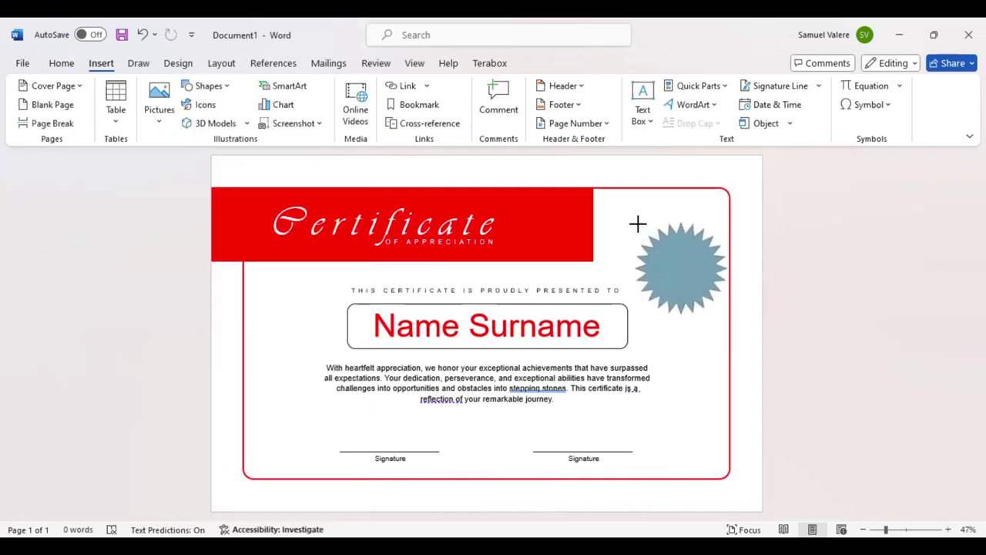
Step: Resize the starburst to 2.51 inches and move it into the top-right corner
left_click_drag(637, 224, 637, 223)
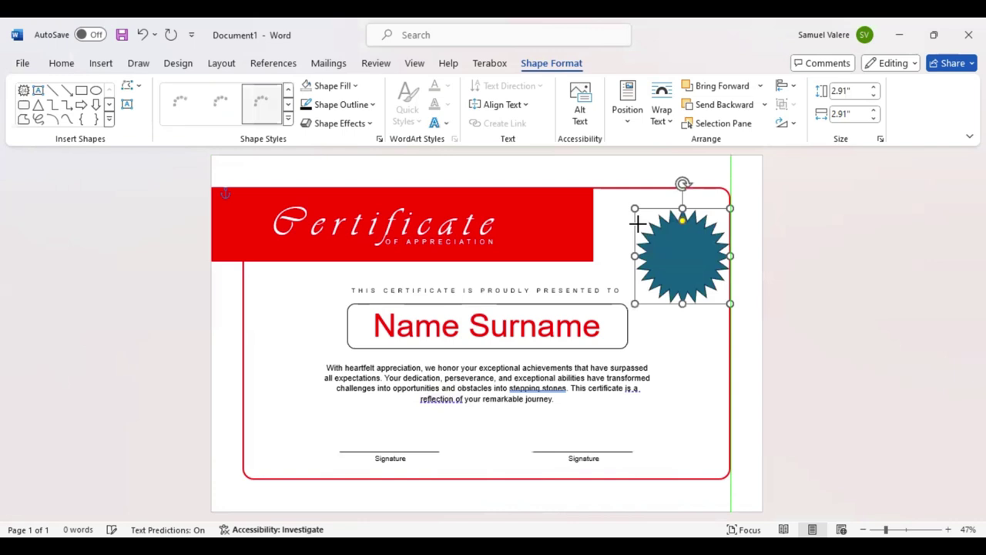
mouse_move(729, 209)
left_mouse_down()
mouse_move(717, 232)
mouse_move(672, 230)
left_mouse_up()
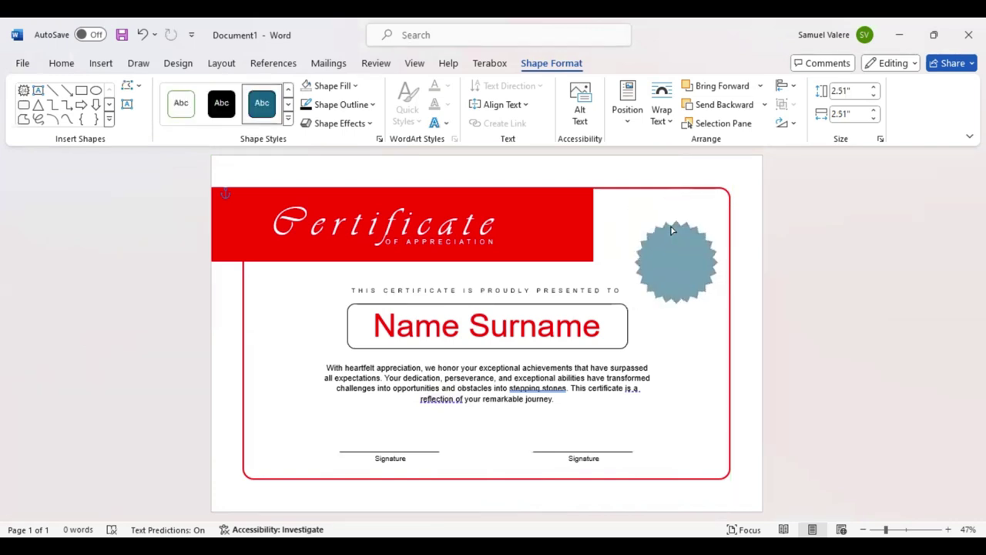
left_click_drag(683, 268, 679, 249)
left_click_drag(676, 249, 680, 249)
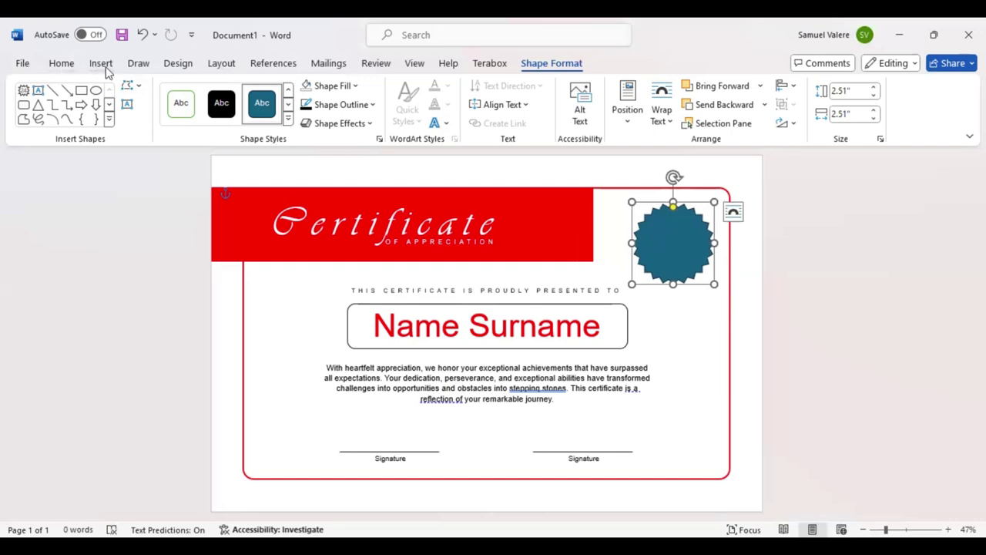
Step: Remove the starburst's outline and fill it solid red, leaving the effect presets unapplied
left_click(374, 105)
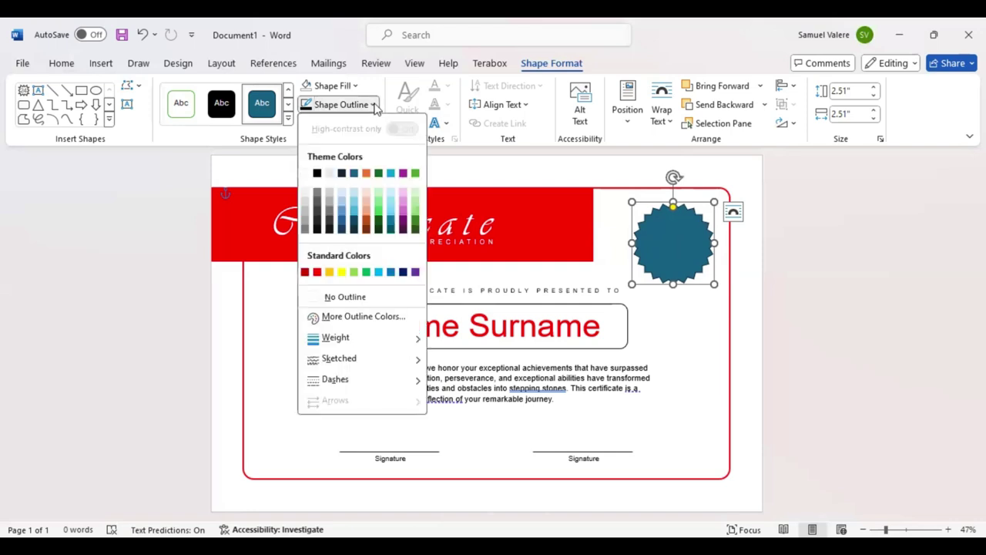
left_click(316, 300)
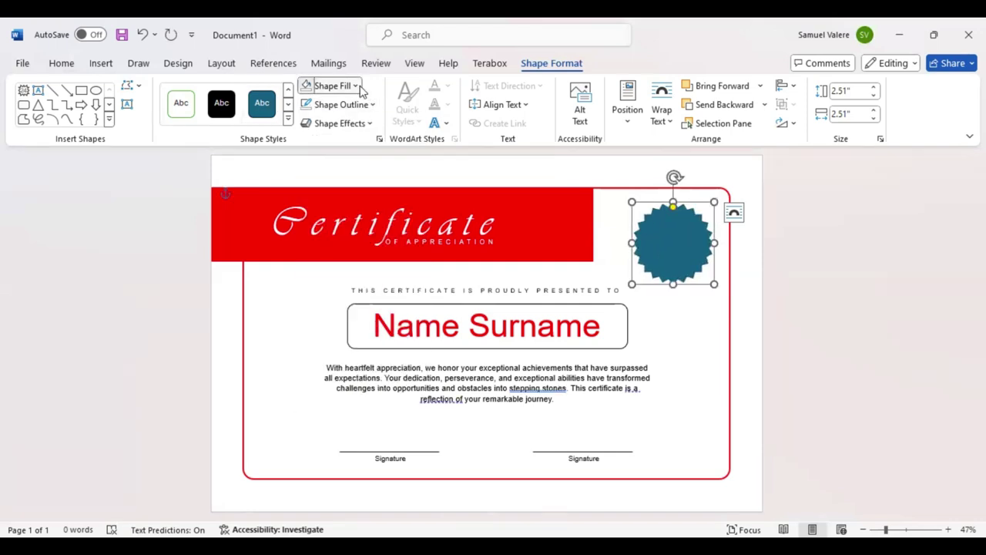
left_click(356, 85)
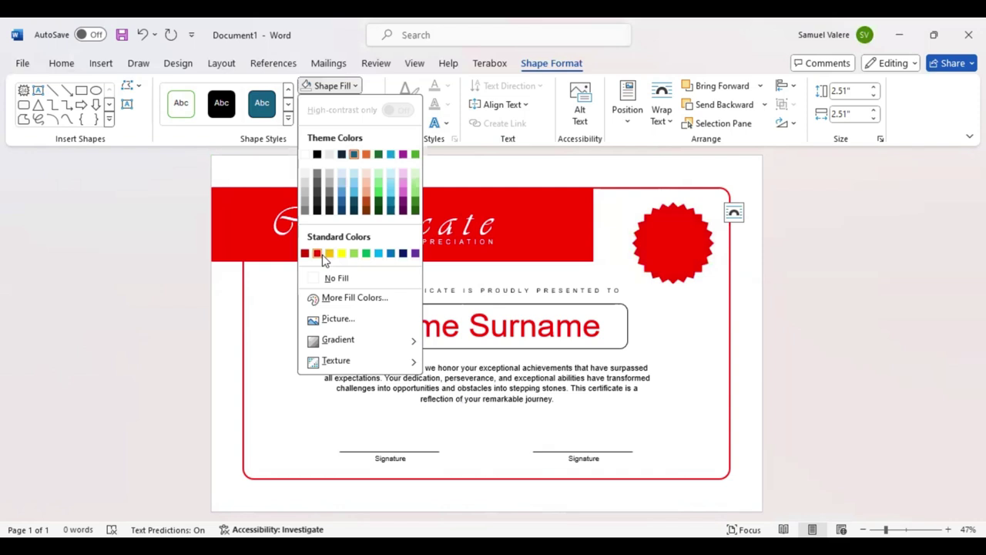
left_click(322, 256)
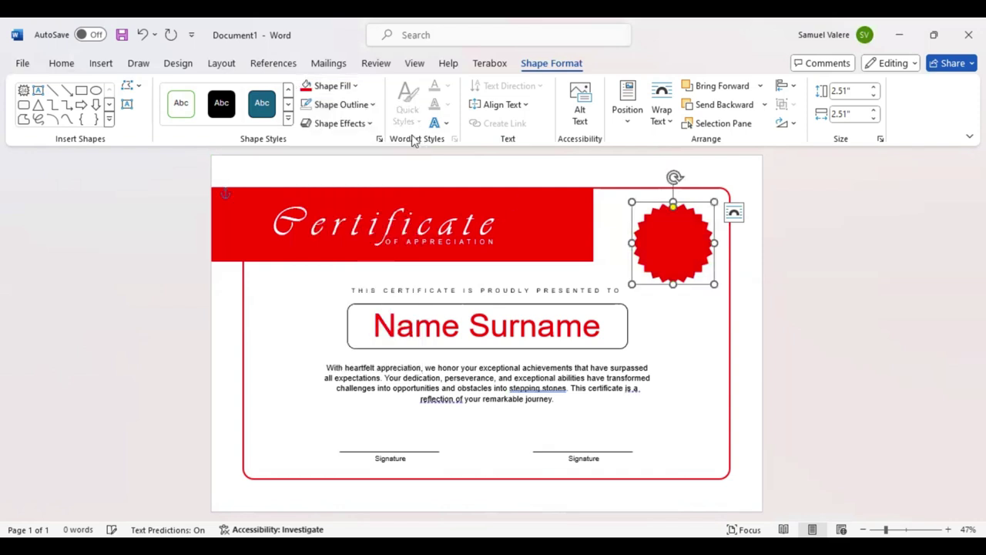
left_click(372, 125)
mouse_move(347, 149)
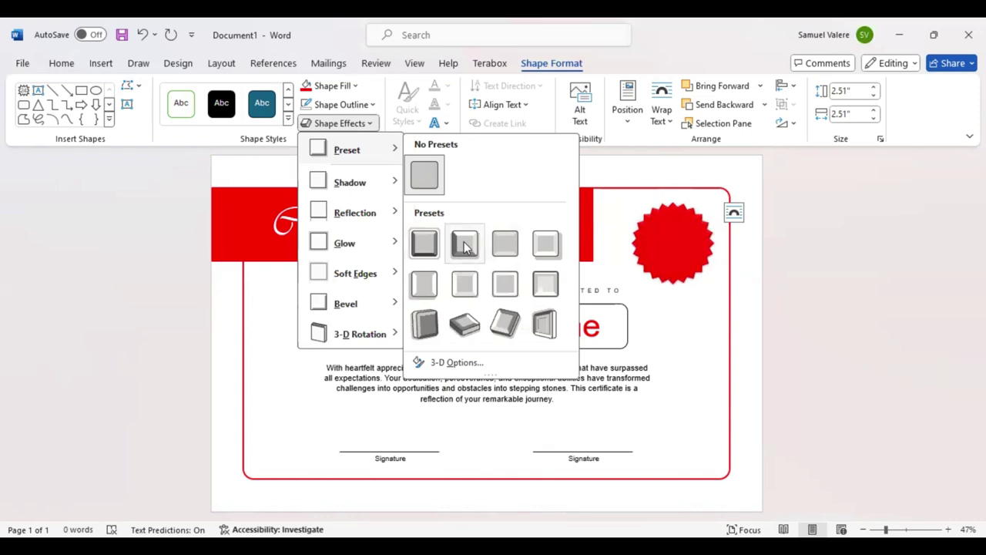
left_click(378, 141)
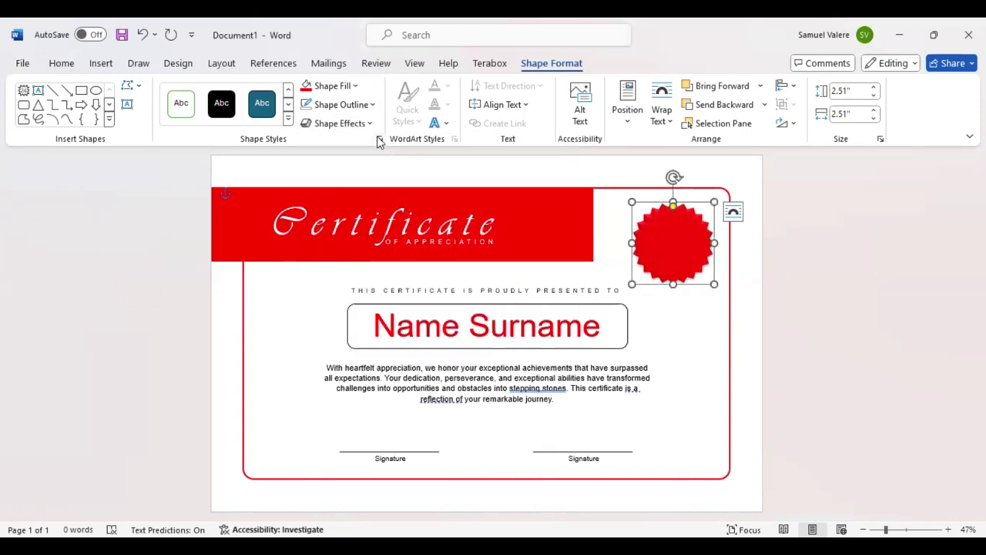
Step: Draw a flowchart connector circle over the seal's centre, size it to 1.93 inches, and fill it black
left_click(110, 122)
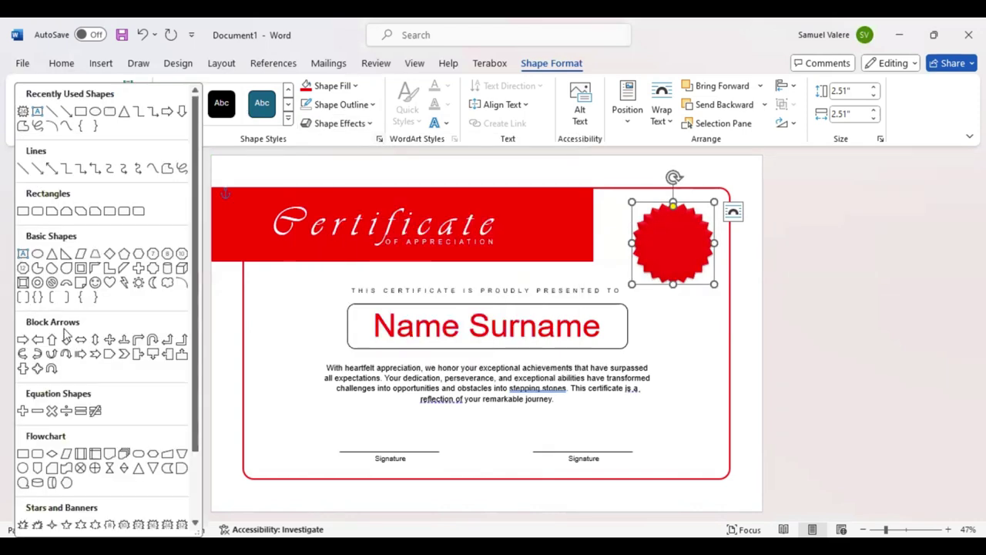
left_click(23, 467)
mouse_move(664, 226)
left_mouse_down()
mouse_move(708, 275)
mouse_move(678, 244)
left_mouse_up()
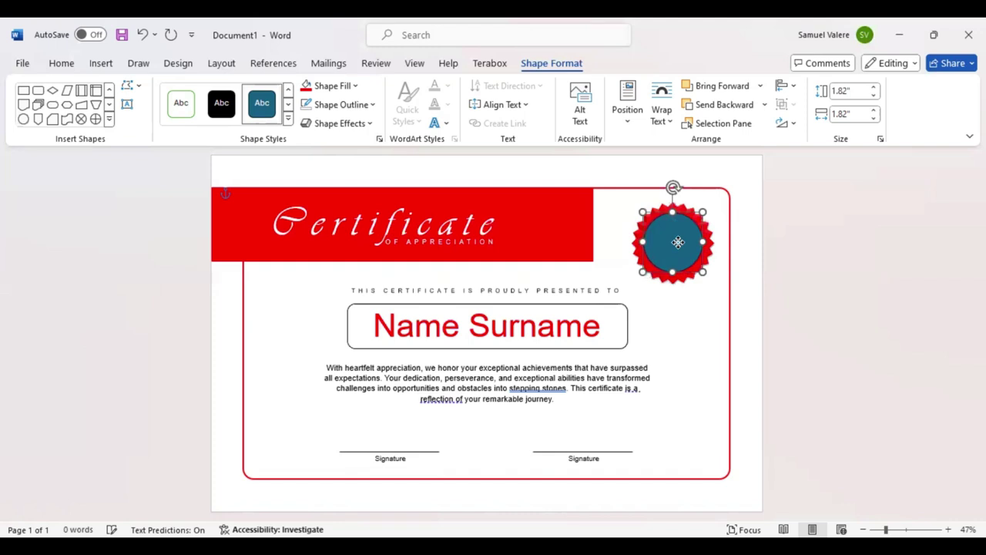
left_click_drag(703, 272, 708, 274)
key("ctrl+Left")
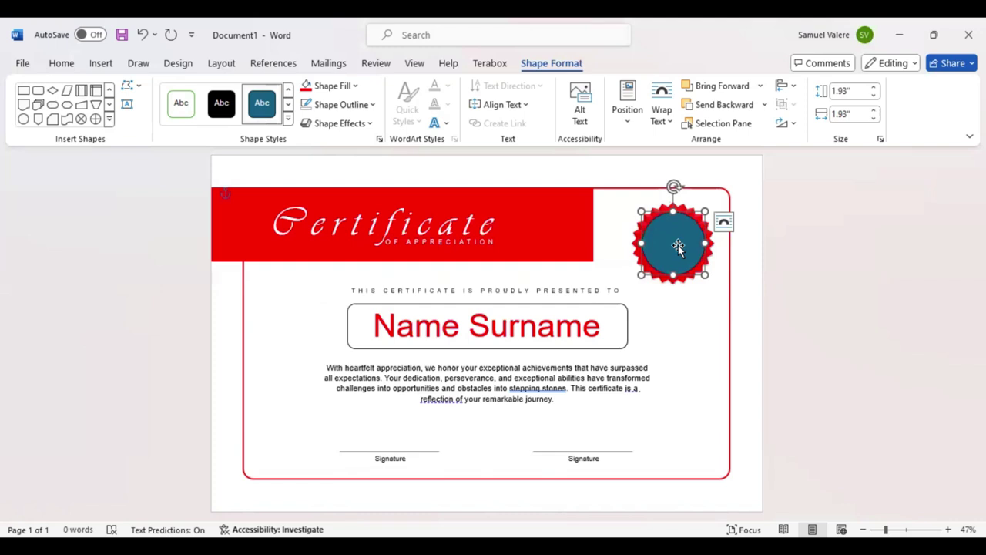
left_click(361, 88)
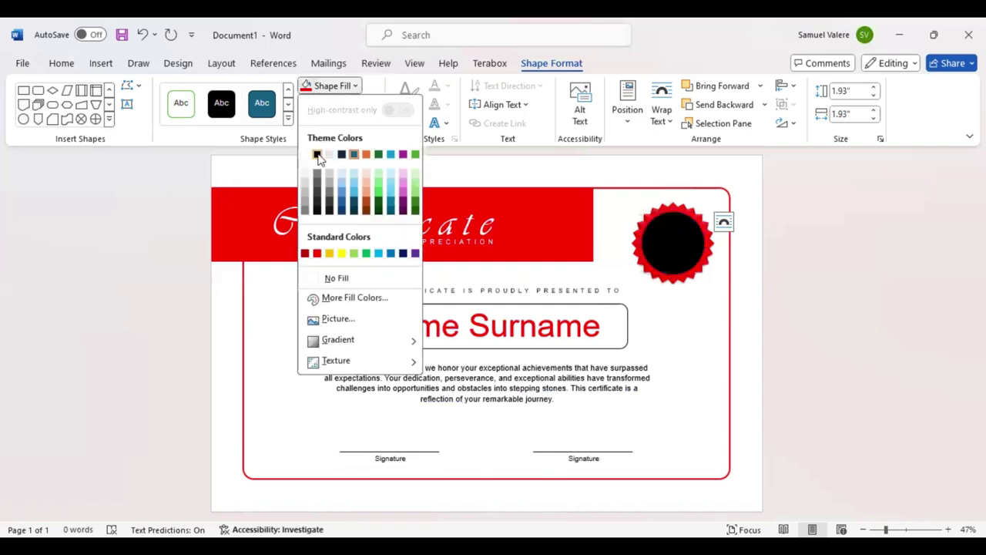
left_click(317, 155)
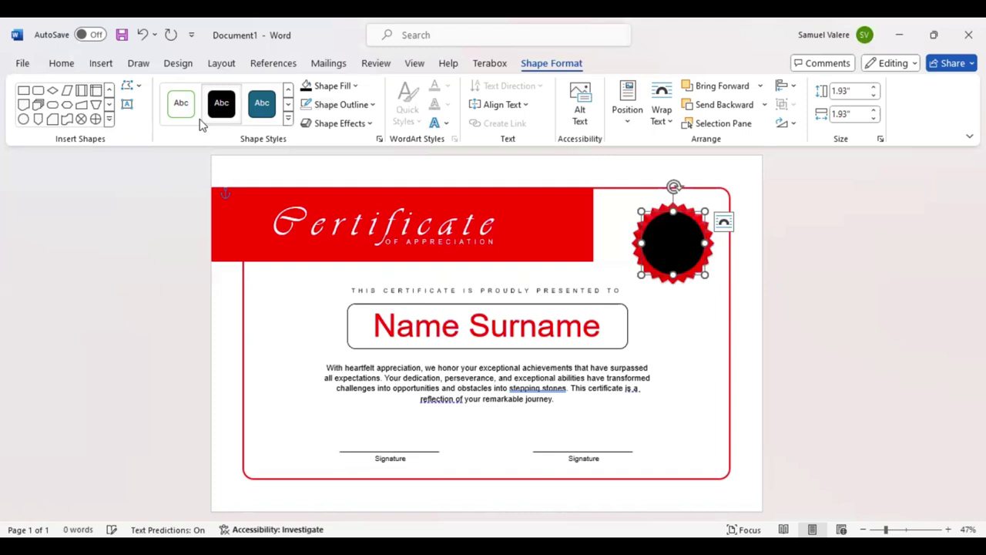
left_click(127, 105)
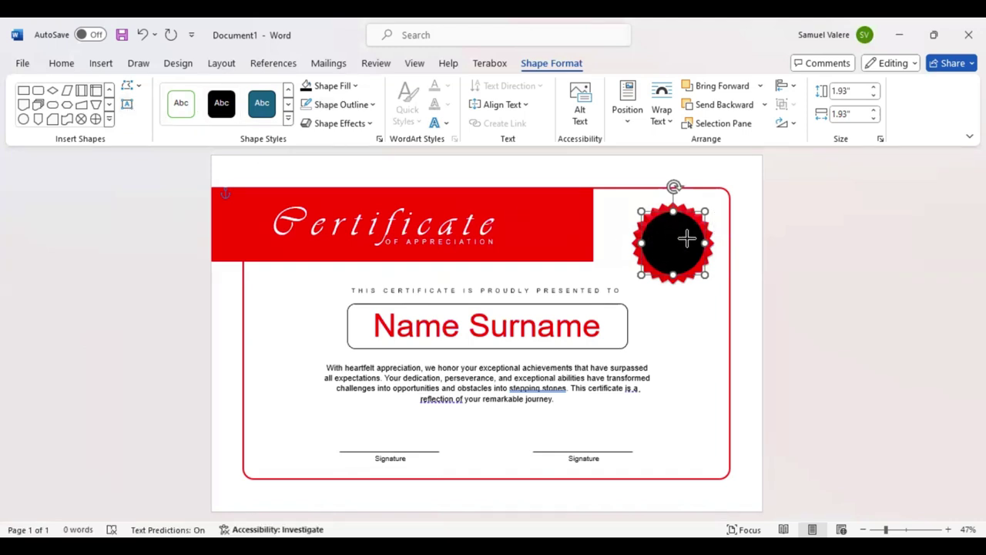
Step: Draw a text box inside the black circle and give it no fill
left_click_drag(690, 239, 651, 247)
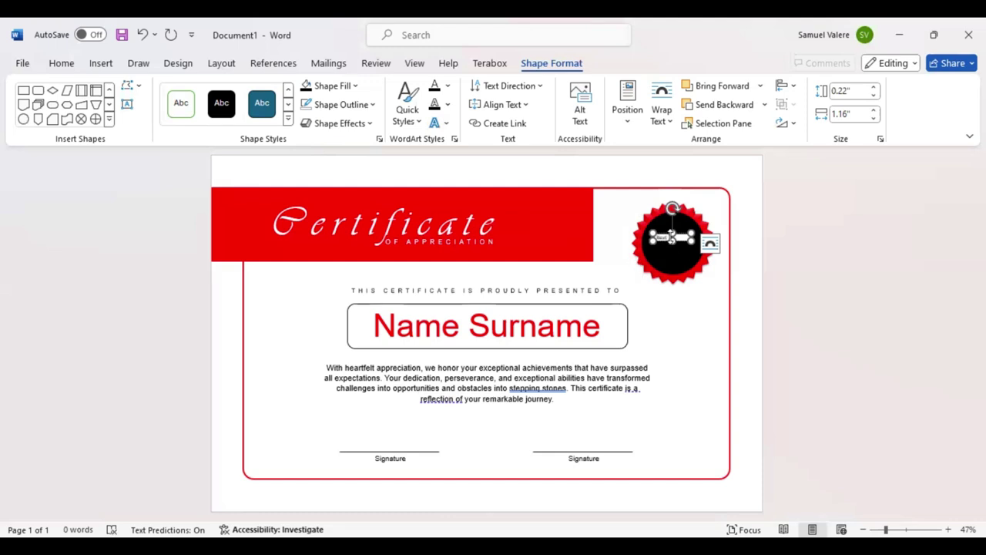
left_click_drag(670, 230, 669, 251)
left_click(353, 87)
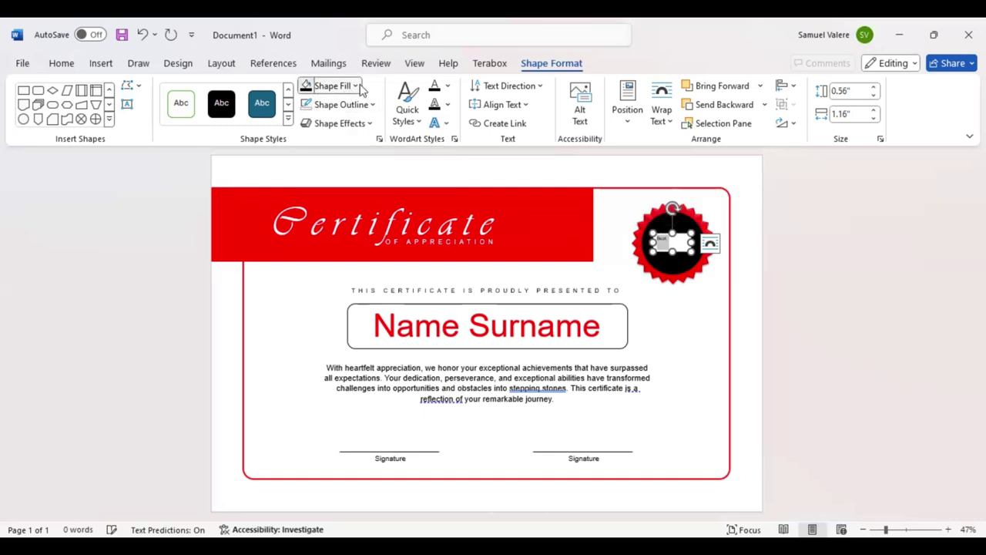
left_click(333, 279)
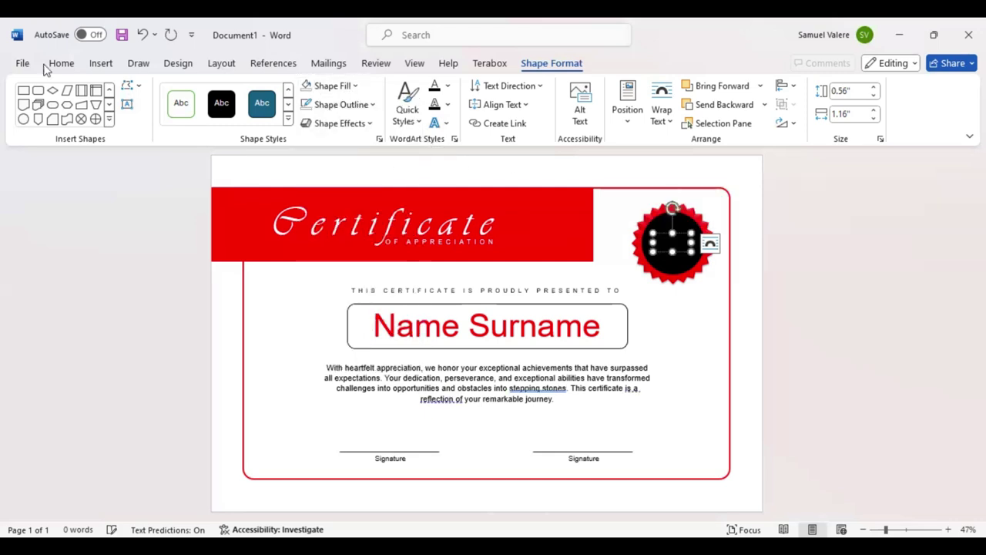
Step: Centre the badge text and set it to gold Edwardian Script ITC
left_click(68, 62)
left_click(328, 114)
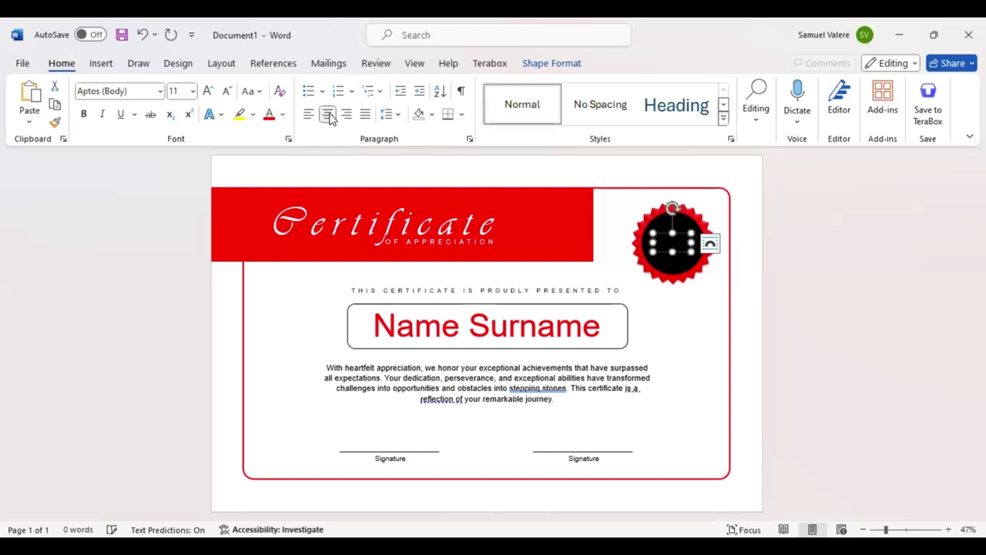
left_click(140, 90)
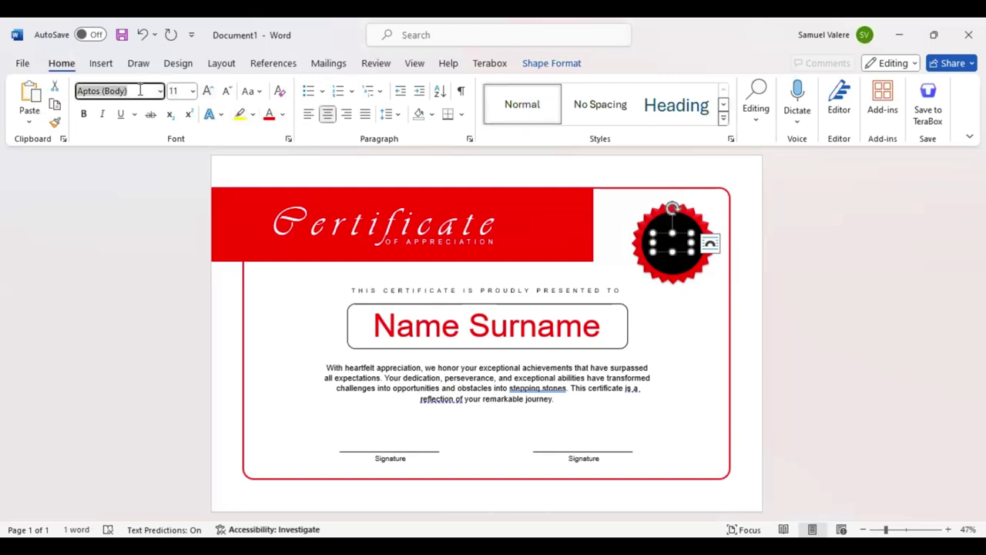
type("Edwardian Script ITC")
key("Return")
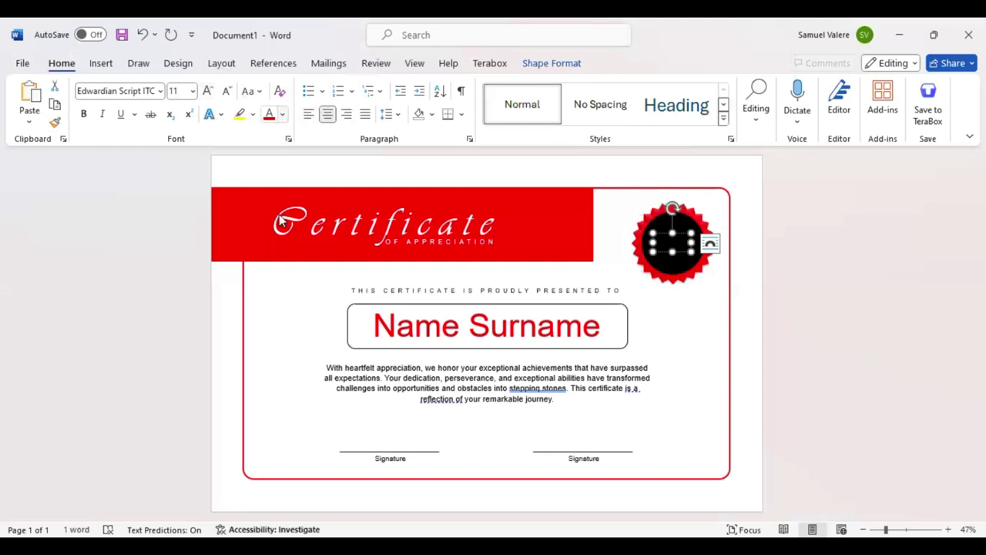
left_click(283, 115)
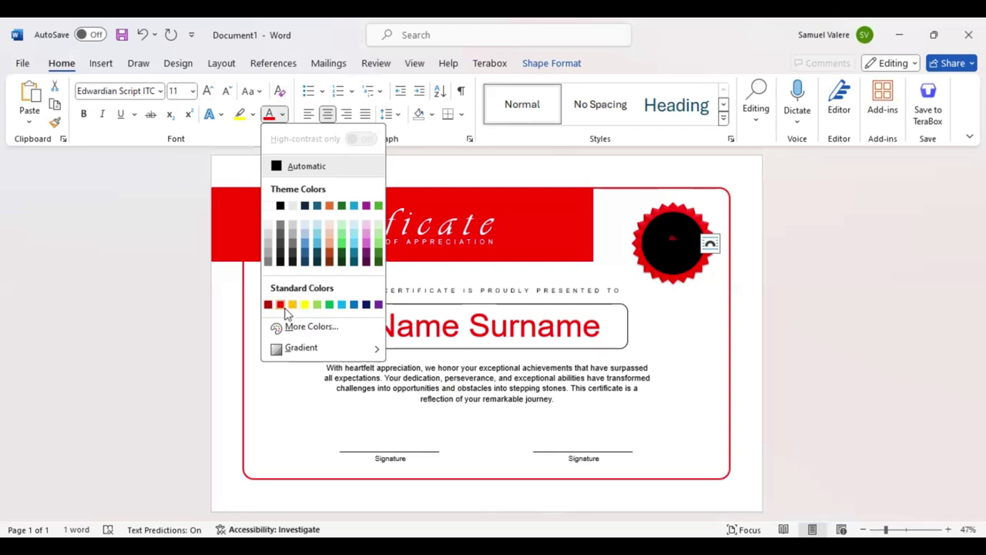
left_click(200, 135)
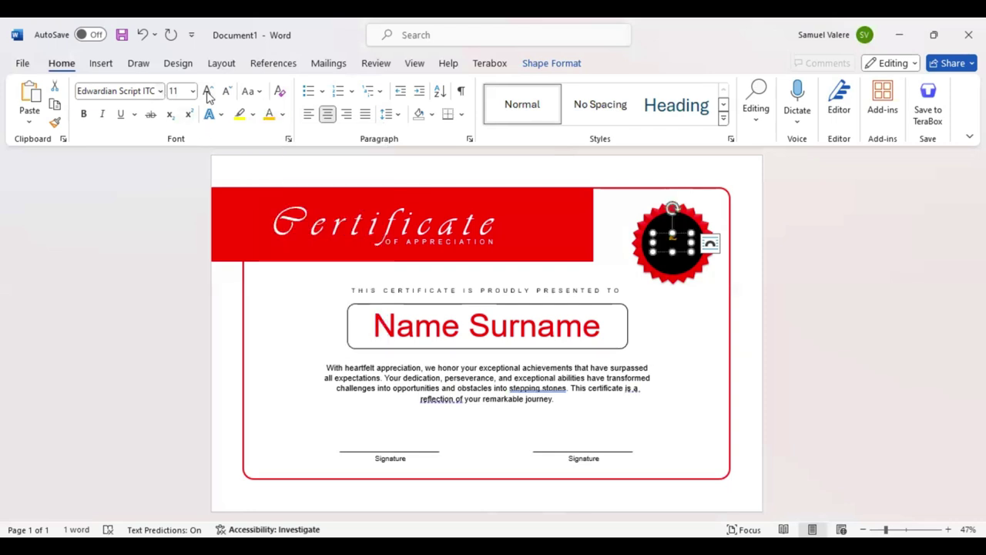
Step: Enlarge the badge text to 72 pt and adjust the text box width, undoing the last resize
left_click(210, 91)
left_click(209, 91)
left_click(210, 91)
left_click(210, 91)
mouse_move(651, 242)
left_mouse_down()
mouse_move(621, 242)
mouse_move(672, 267)
mouse_move(684, 256)
left_mouse_up()
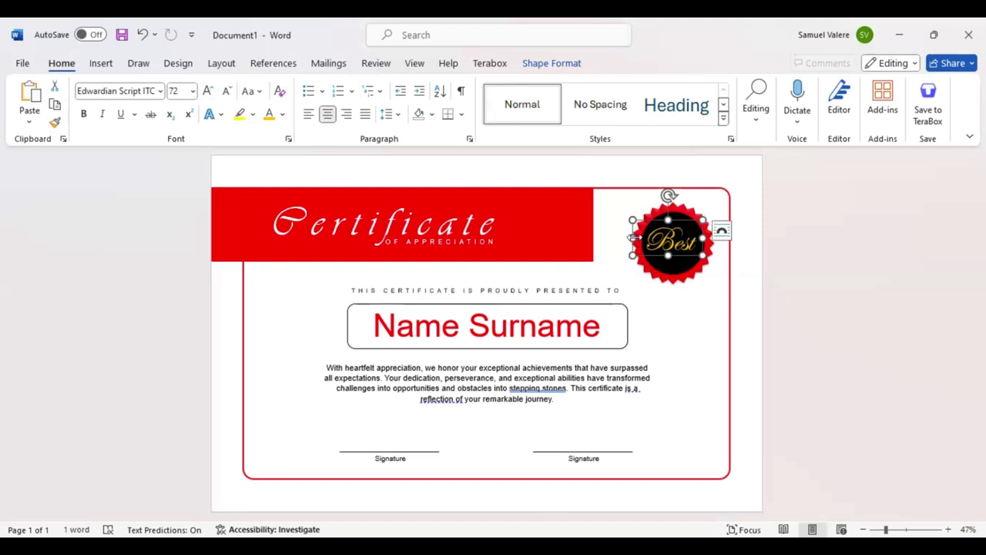
left_click_drag(632, 238, 640, 237)
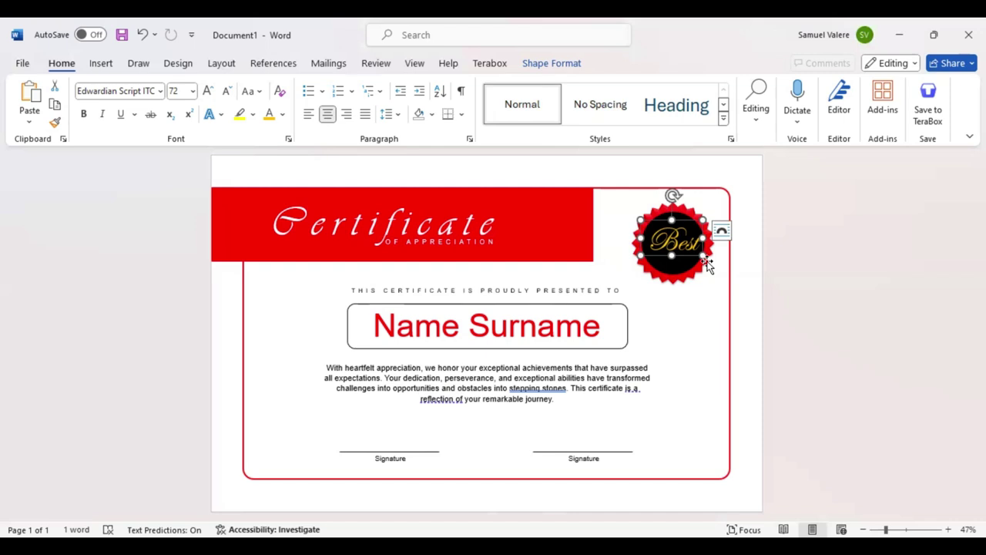
key("ctrl+z")
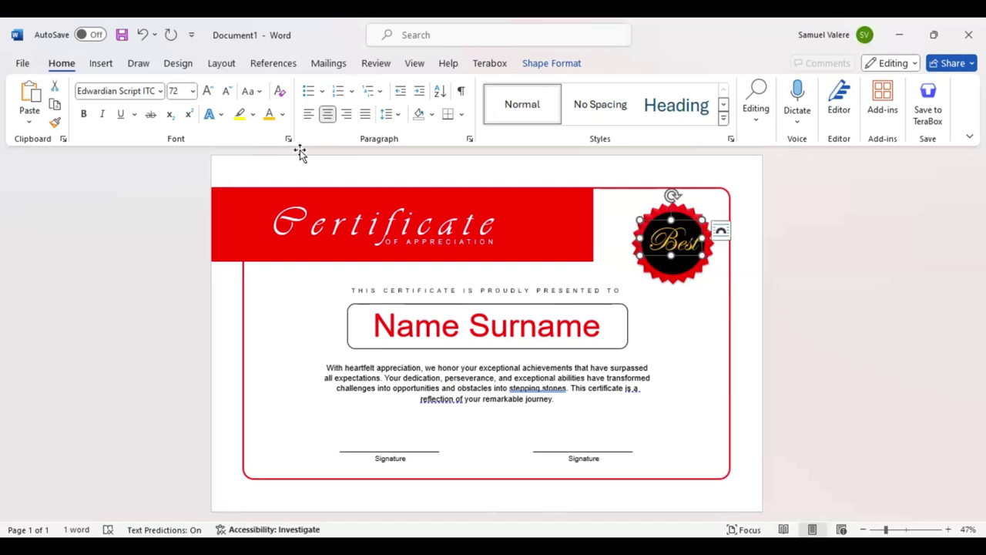
Step: Draw a 5-point star on the badge below the word Best
left_click(101, 64)
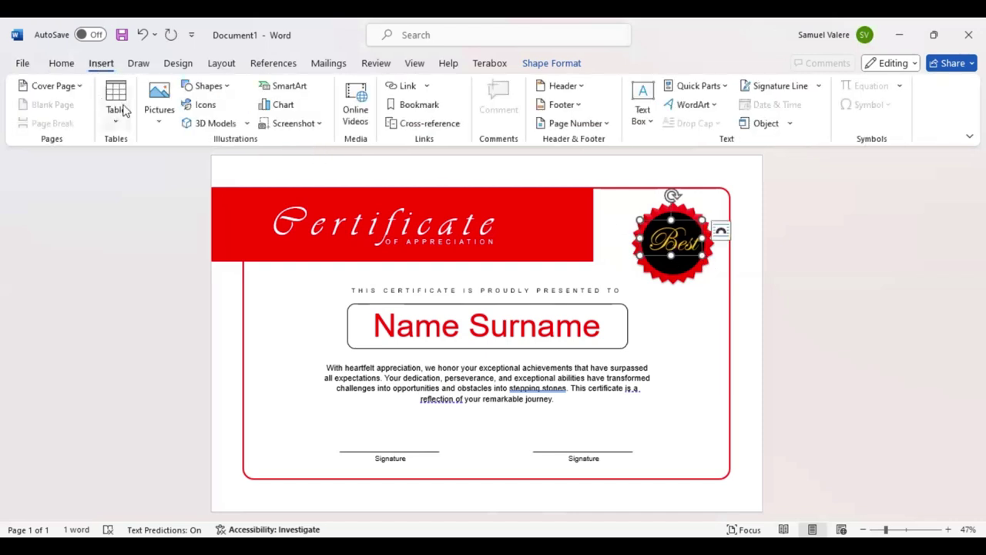
left_click(226, 90)
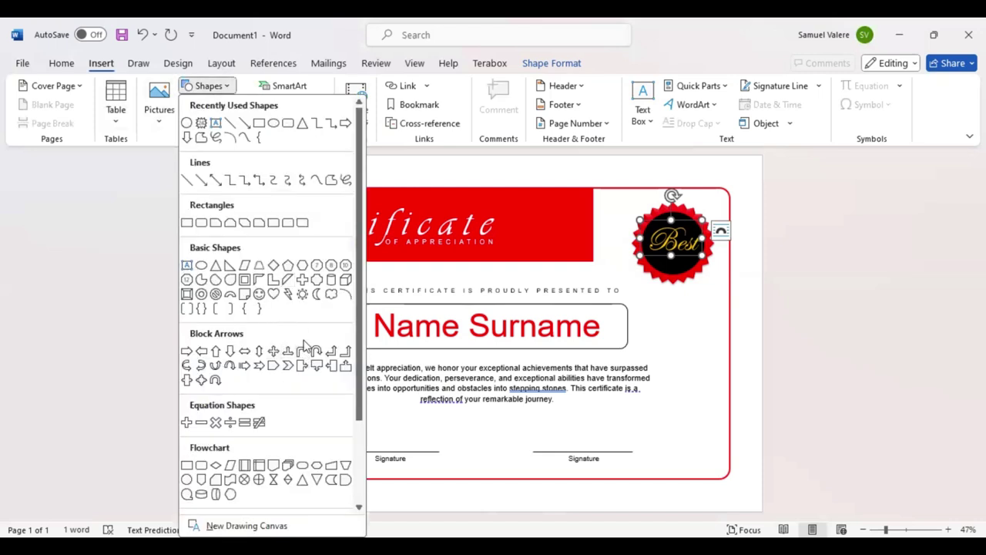
scroll(306, 344, "down", 2)
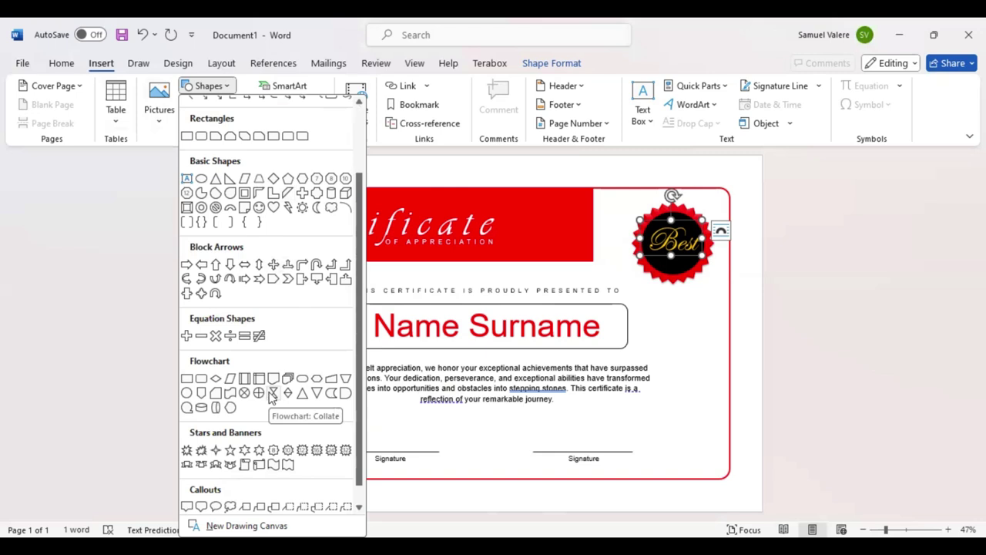
left_click(229, 455)
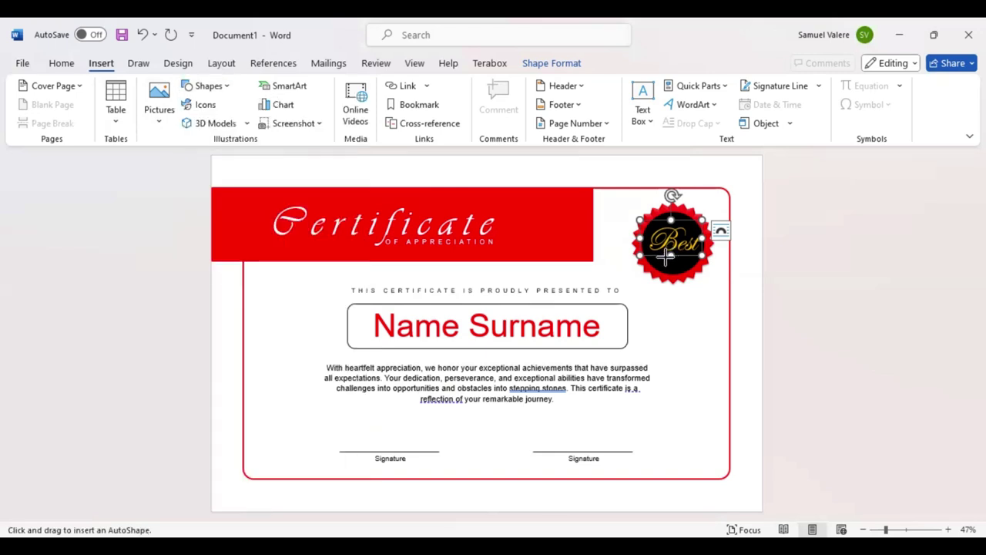
left_click_drag(668, 254, 690, 279)
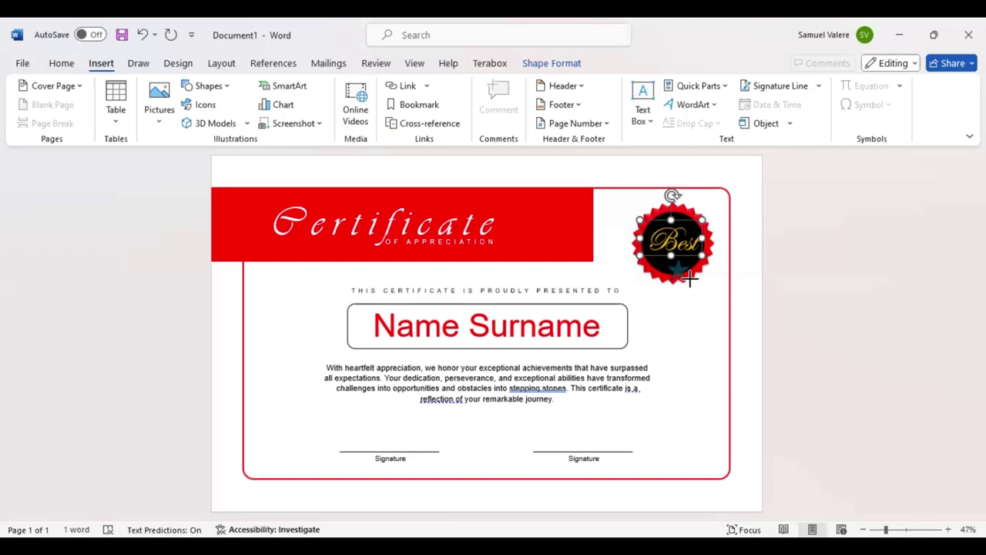
left_click_drag(688, 278, 690, 280)
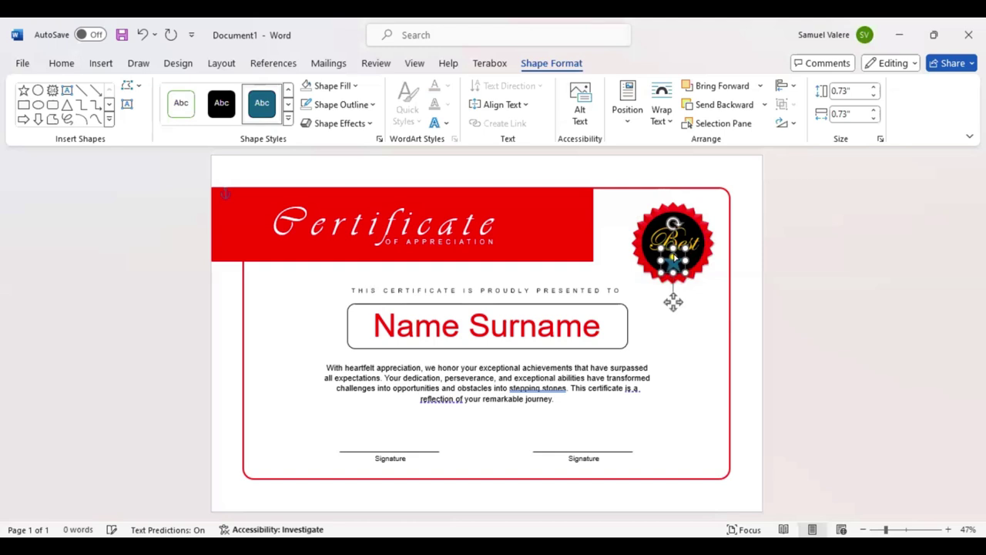
Step: Apply a preset effect to the star, fill it gold, and shrink it to 0.63 inches
left_click(372, 125)
mouse_move(348, 149)
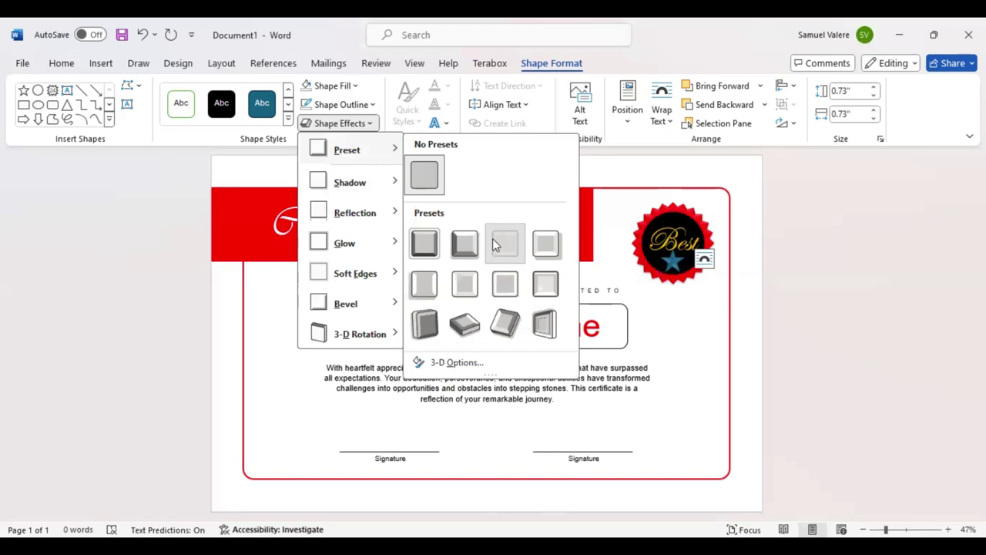
left_click(496, 244)
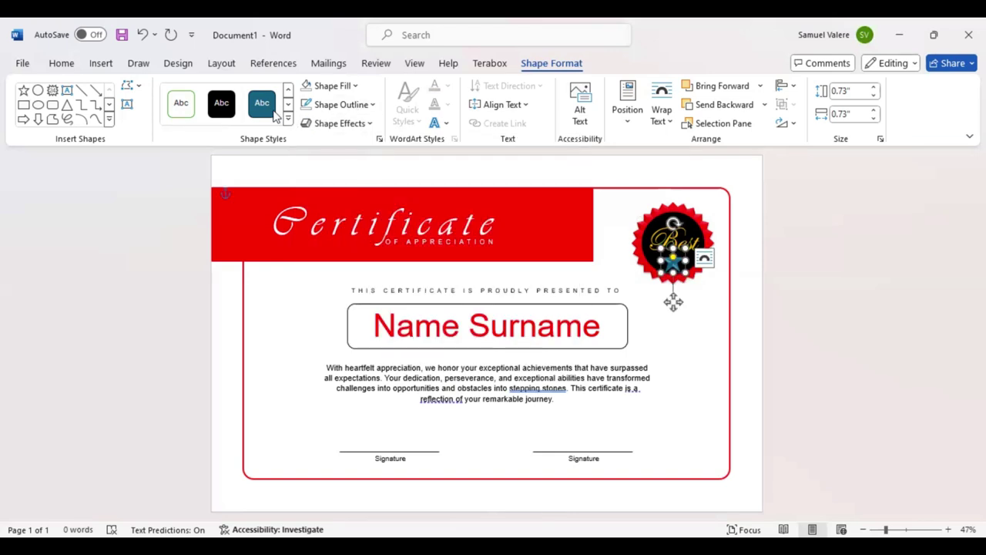
left_click(354, 85)
left_click(330, 254)
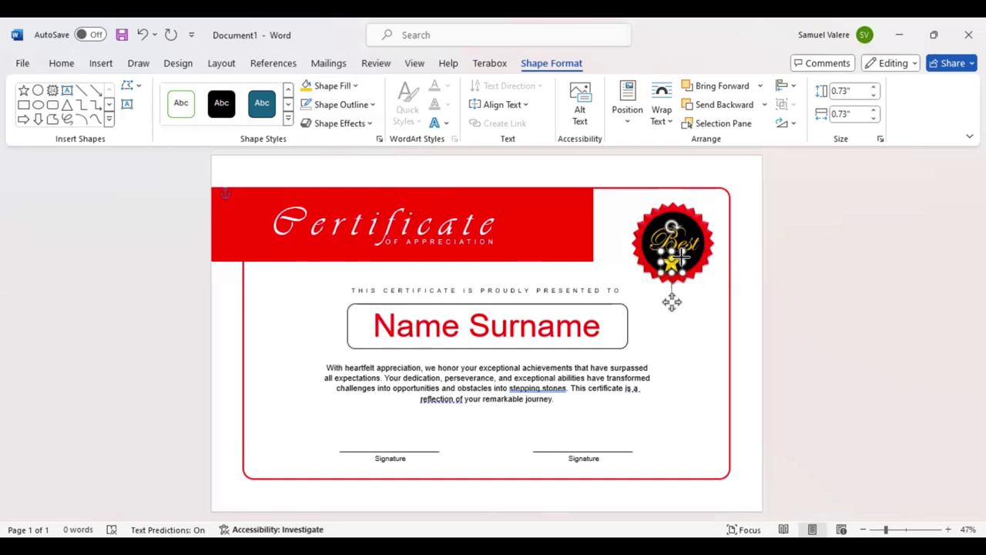
mouse_move(678, 260)
left_mouse_down()
mouse_move(675, 271)
mouse_move(681, 264)
left_mouse_up()
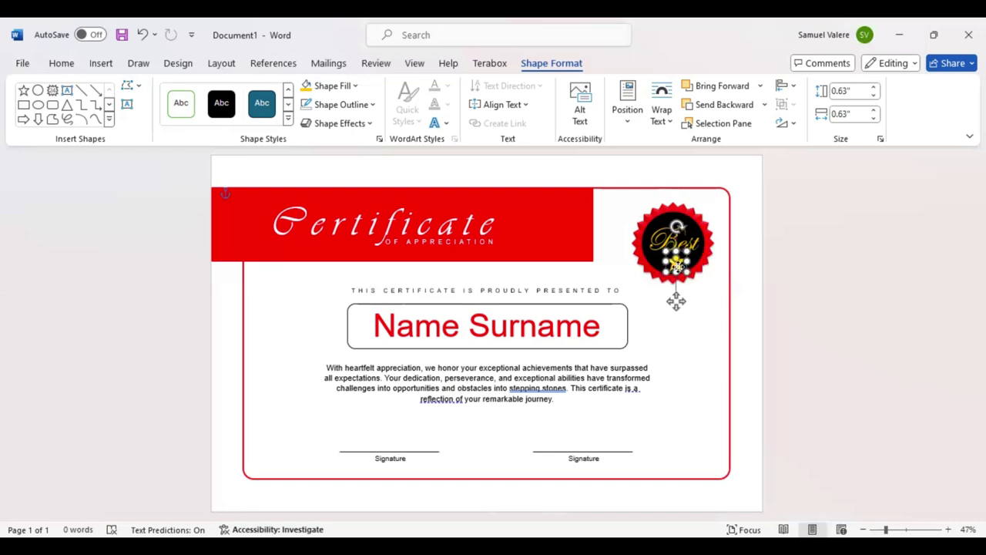